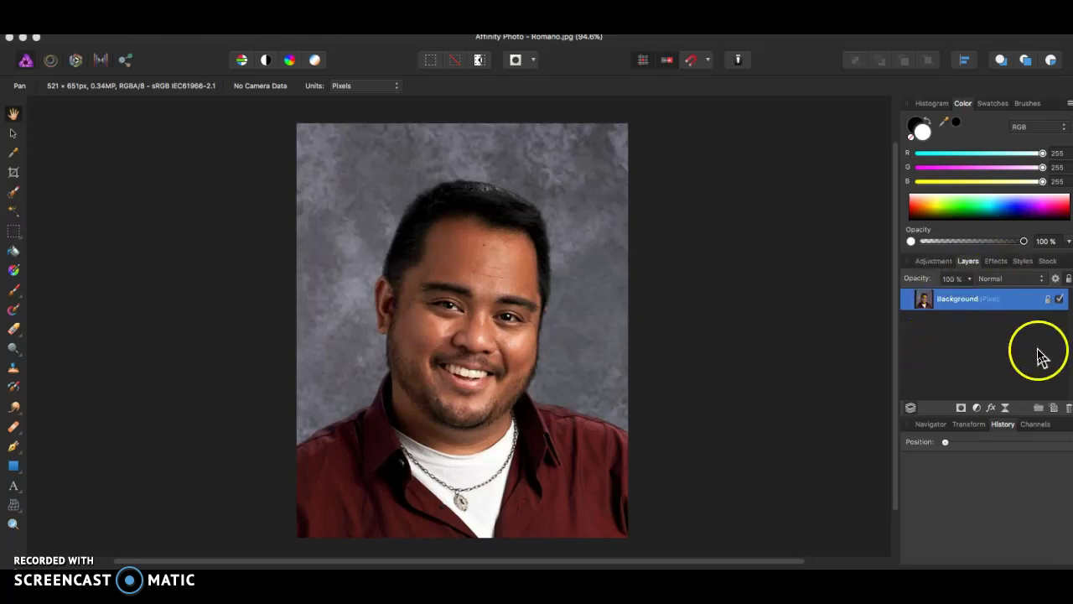
Step: Add a new pixel layer above the Background and paint black over the face with the 270 px Paint Brush
{"action": "left_click", "coordinate": [1054, 408]}
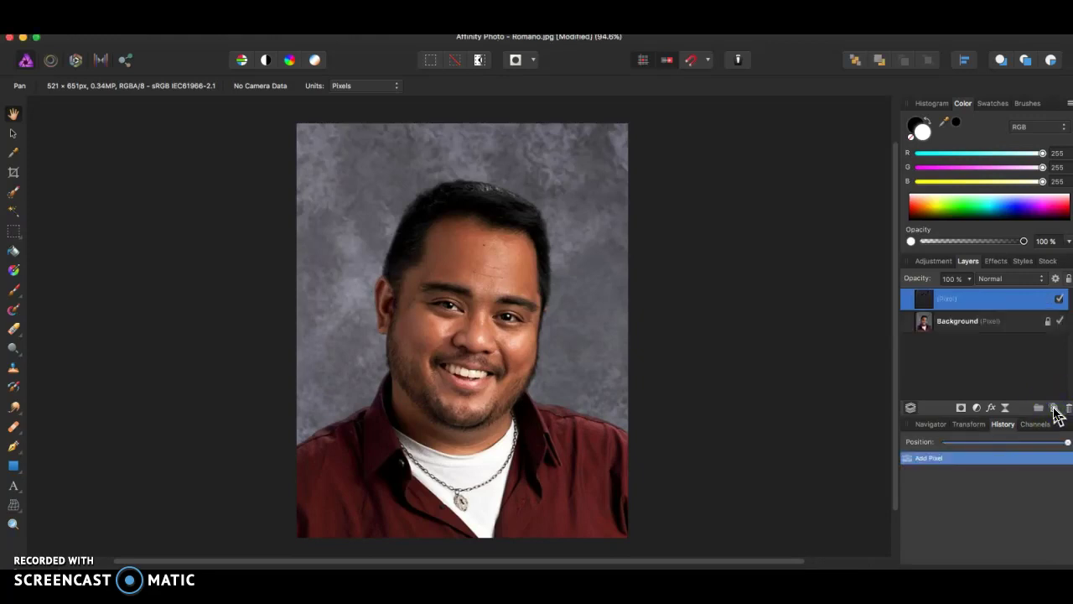
{"action": "left_click", "coordinate": [1009, 311]}
{"action": "left_click", "coordinate": [14, 291]}
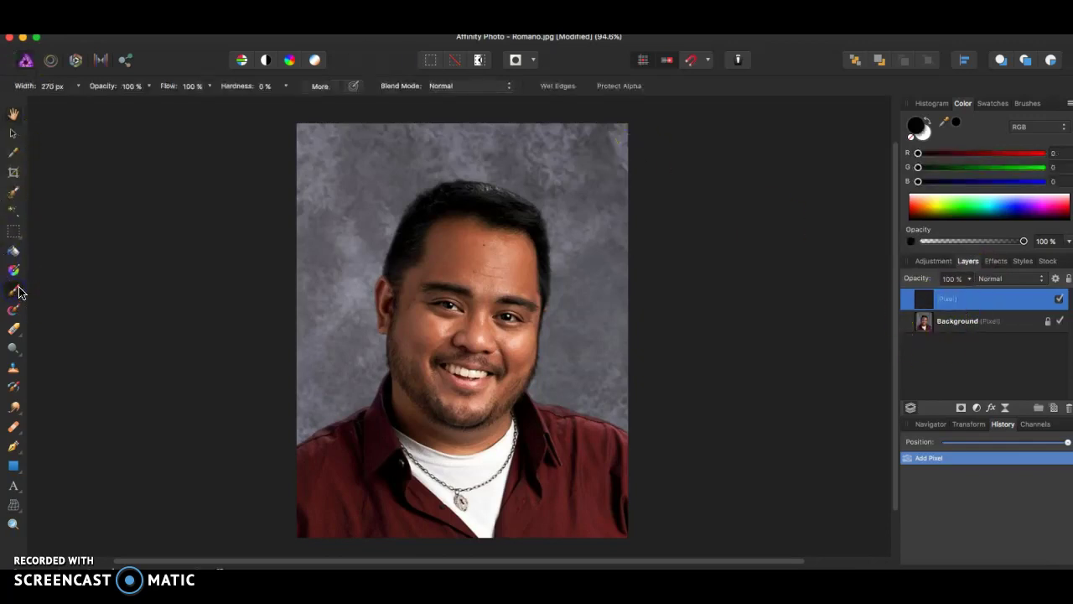
{"action": "mouse_move", "coordinate": [445, 266]}
{"action": "left_mouse_down"}
{"action": "mouse_move", "coordinate": [465, 305]}
{"action": "mouse_move", "coordinate": [525, 272]}
{"action": "mouse_move", "coordinate": [513, 268]}
{"action": "mouse_move", "coordinate": [458, 324]}
{"action": "mouse_move", "coordinate": [472, 353]}
{"action": "mouse_move", "coordinate": [524, 311]}
{"action": "mouse_move", "coordinate": [530, 225]}
{"action": "mouse_move", "coordinate": [498, 328]}
{"action": "left_mouse_up"}
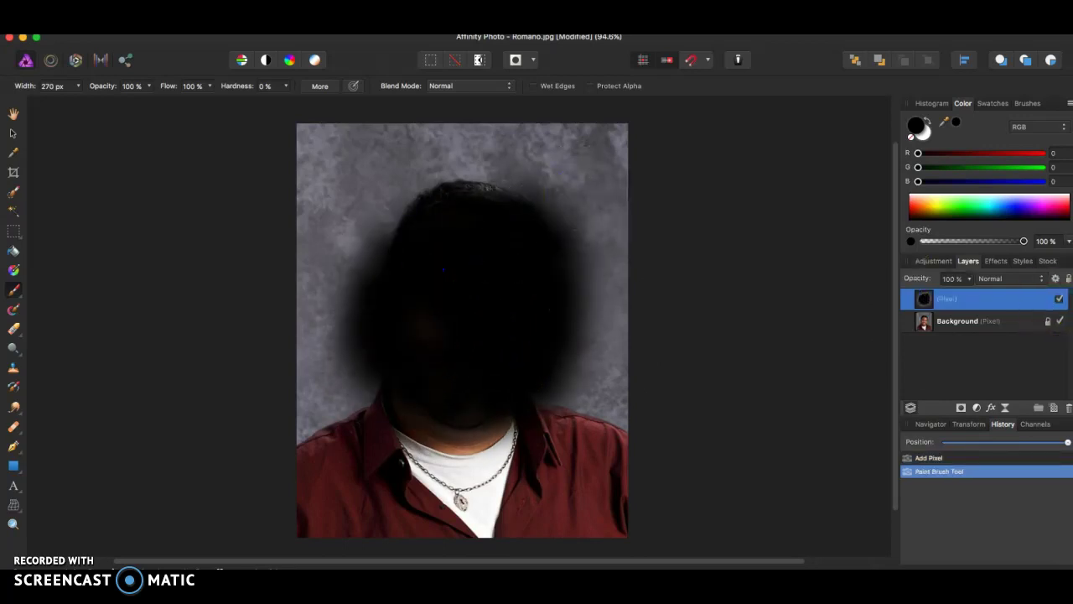
Step: Erase the black paint on the new layer with the Erase Brush and paint over the face in black again
{"action": "left_click", "coordinate": [13, 328]}
{"action": "mouse_move", "coordinate": [299, 287]}
{"action": "left_mouse_down"}
{"action": "mouse_move", "coordinate": [636, 305]}
{"action": "mouse_move", "coordinate": [380, 371]}
{"action": "mouse_move", "coordinate": [236, 367]}
{"action": "mouse_move", "coordinate": [395, 416]}
{"action": "mouse_move", "coordinate": [515, 395]}
{"action": "left_mouse_up"}
{"action": "left_click", "coordinate": [13, 329]}
{"action": "left_click", "coordinate": [14, 291]}
{"action": "mouse_move", "coordinate": [383, 307]}
{"action": "left_mouse_down"}
{"action": "mouse_move", "coordinate": [417, 270]}
{"action": "mouse_move", "coordinate": [563, 324]}
{"action": "mouse_move", "coordinate": [500, 229]}
{"action": "mouse_move", "coordinate": [414, 234]}
{"action": "mouse_move", "coordinate": [394, 366]}
{"action": "mouse_move", "coordinate": [539, 411]}
{"action": "mouse_move", "coordinate": [594, 289]}
{"action": "mouse_move", "coordinate": [587, 360]}
{"action": "left_mouse_up"}
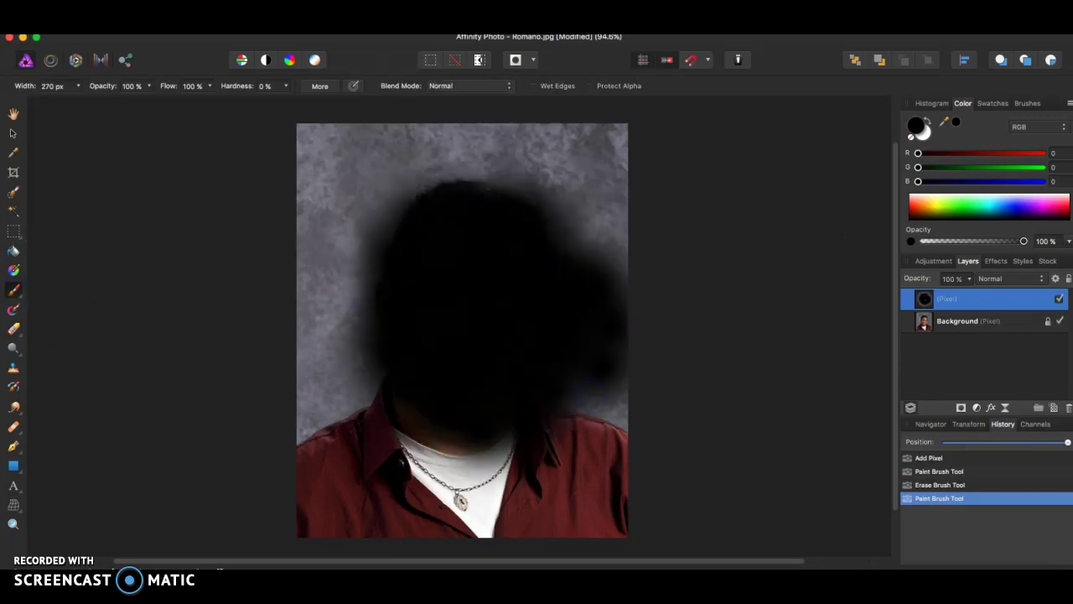
Step: Delete the painted pixel layer
{"action": "right_click", "coordinate": [1044, 303]}
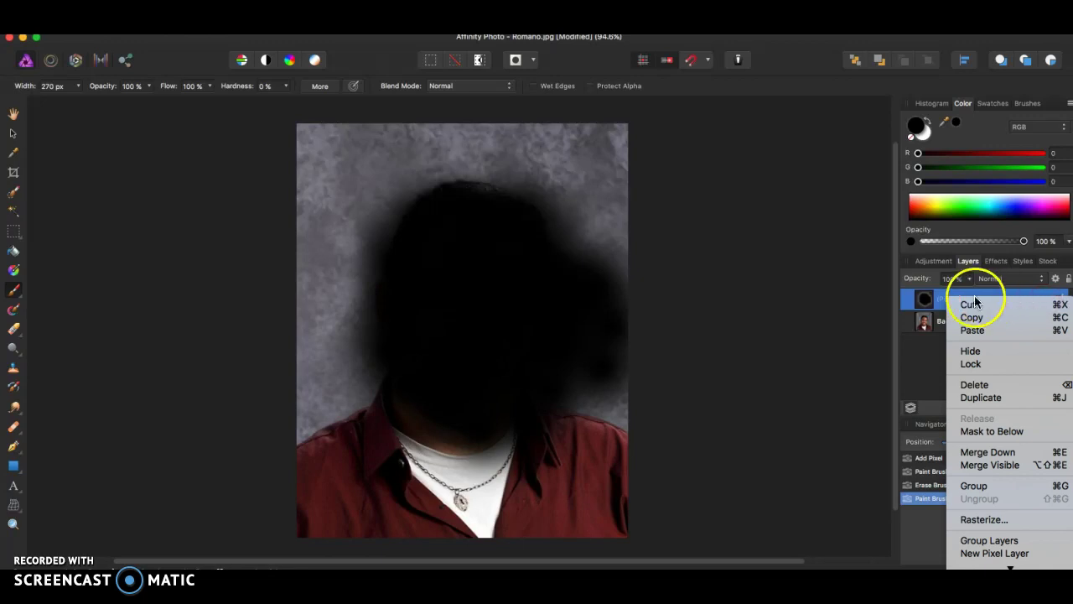
{"action": "left_click", "coordinate": [974, 384]}
Step: Paint black over the face and erase part of the photo directly on the Background layer, and undo both strokes
{"action": "mouse_move", "coordinate": [394, 277]}
{"action": "left_mouse_down"}
{"action": "mouse_move", "coordinate": [479, 264]}
{"action": "mouse_move", "coordinate": [477, 365]}
{"action": "mouse_move", "coordinate": [494, 277]}
{"action": "left_mouse_up"}
{"action": "left_click", "coordinate": [14, 333]}
{"action": "mouse_move", "coordinate": [399, 294]}
{"action": "left_mouse_down"}
{"action": "mouse_move", "coordinate": [419, 338]}
{"action": "mouse_move", "coordinate": [472, 391]}
{"action": "mouse_move", "coordinate": [715, 388]}
{"action": "left_mouse_up"}
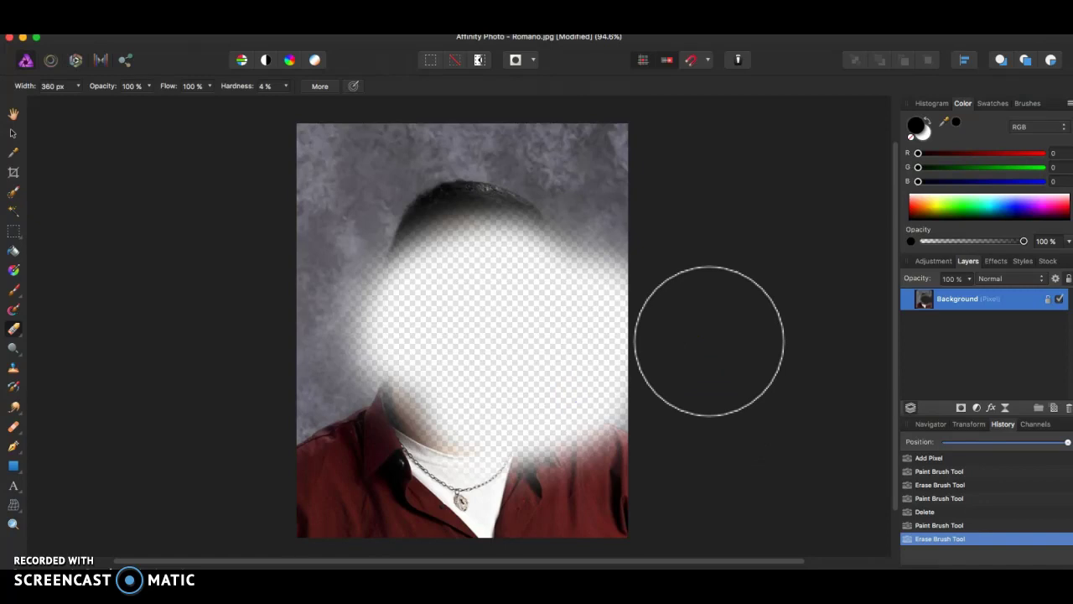
{"action": "key", "text": "super+z"}
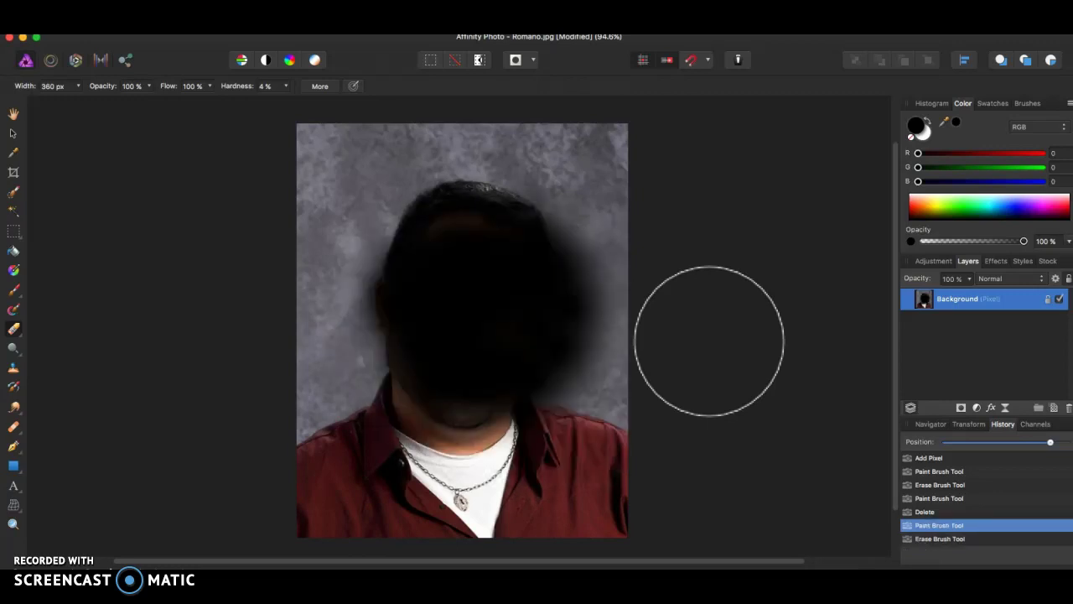
{"action": "key", "text": "super+z"}
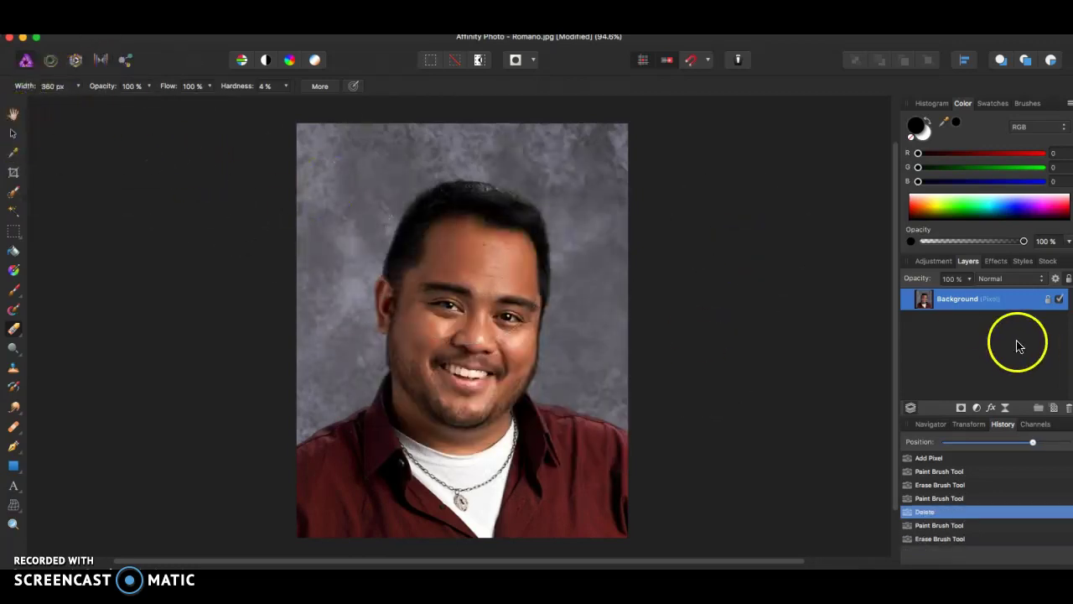
Step: Add a new empty pixel layer above the Background
{"action": "left_click", "coordinate": [1056, 408]}
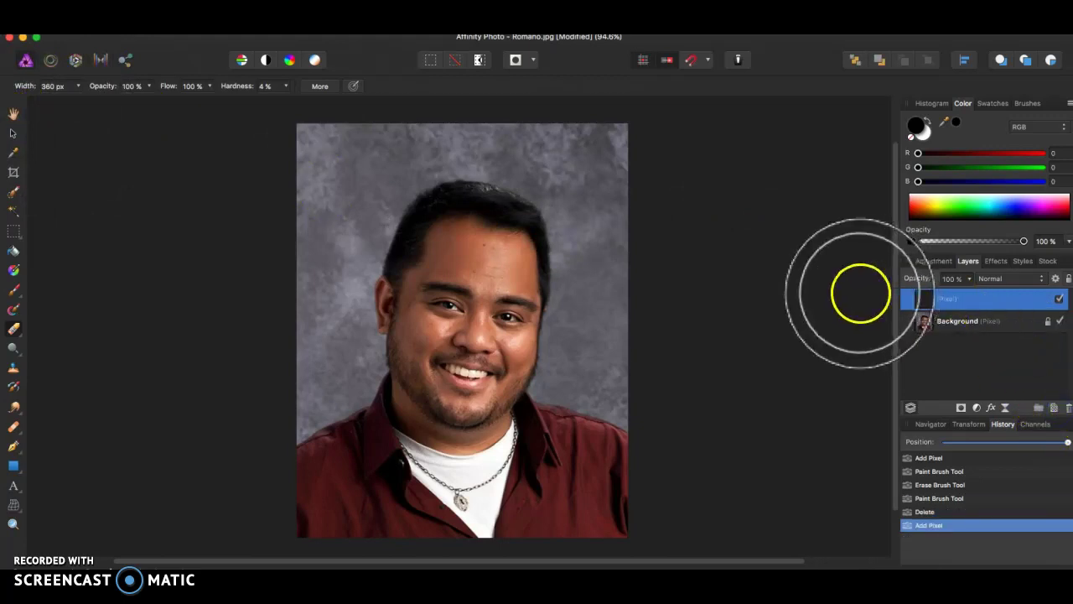
{"action": "mouse_move", "coordinate": [661, 307]}
{"action": "left_mouse_down"}
{"action": "mouse_move", "coordinate": [503, 300]}
{"action": "mouse_move", "coordinate": [455, 311]}
{"action": "mouse_move", "coordinate": [474, 311]}
{"action": "left_mouse_up"}
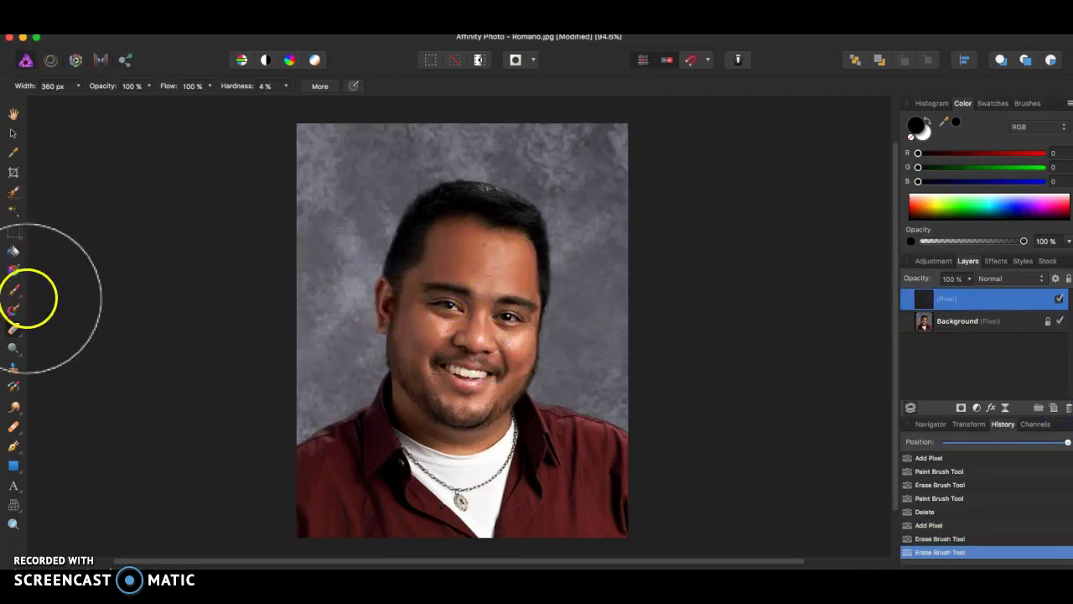
Step: Try black Paint Brush strokes over the face on the new pixel layer and undo them
{"action": "left_click", "coordinate": [14, 289]}
{"action": "left_click_drag", "start_coordinate": [423, 285], "coordinate": [537, 298]}
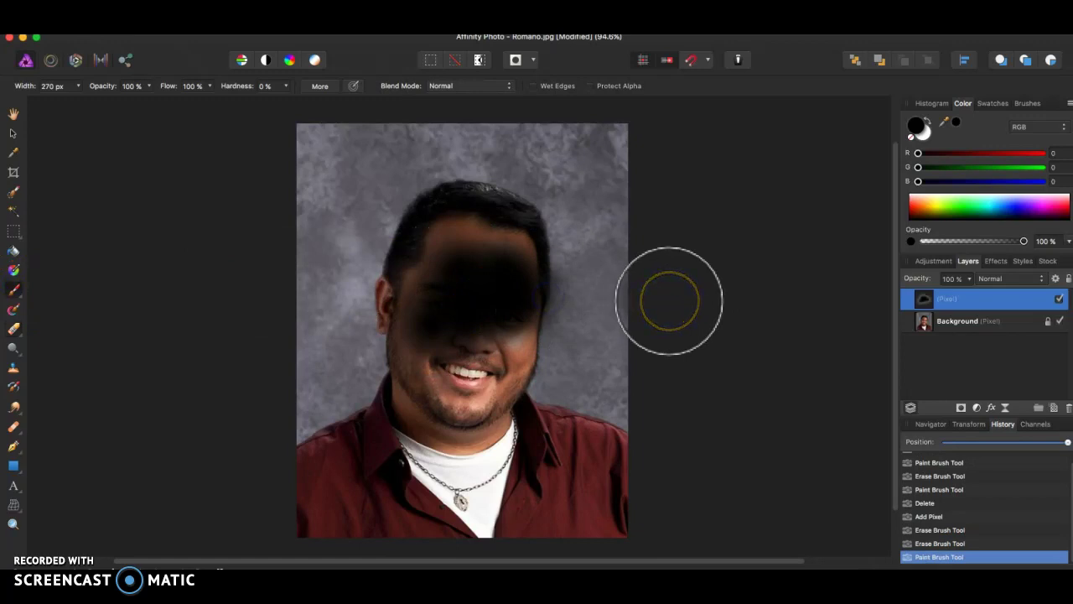
{"action": "key", "text": "super+z"}
{"action": "left_click_drag", "start_coordinate": [486, 271], "coordinate": [477, 279]}
{"action": "key", "text": "super+z"}
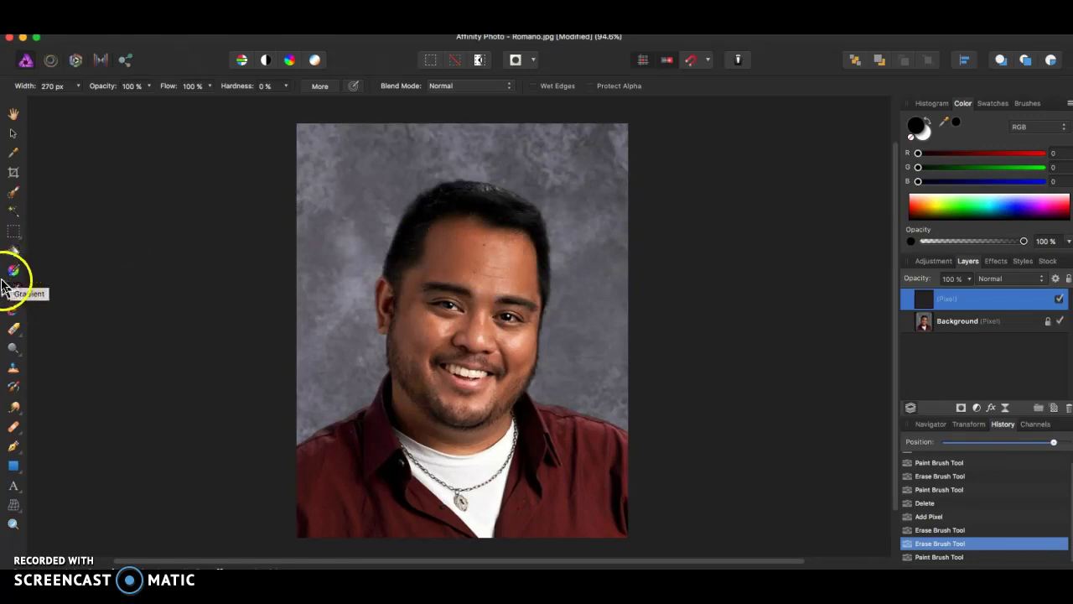
{"action": "left_click", "coordinate": [310, 291]}
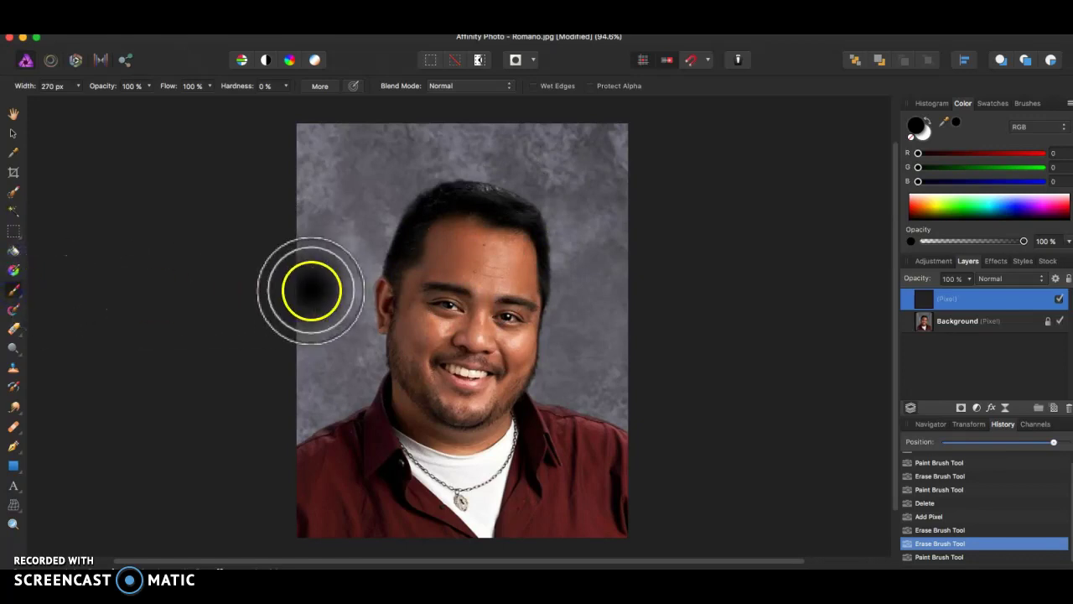
{"action": "mouse_move", "coordinate": [419, 243]}
{"action": "left_mouse_down"}
{"action": "mouse_move", "coordinate": [491, 283]}
{"action": "mouse_move", "coordinate": [434, 330]}
{"action": "mouse_move", "coordinate": [472, 240]}
{"action": "mouse_move", "coordinate": [529, 397]}
{"action": "mouse_move", "coordinate": [462, 398]}
{"action": "mouse_move", "coordinate": [466, 239]}
{"action": "mouse_move", "coordinate": [503, 276]}
{"action": "left_mouse_up"}
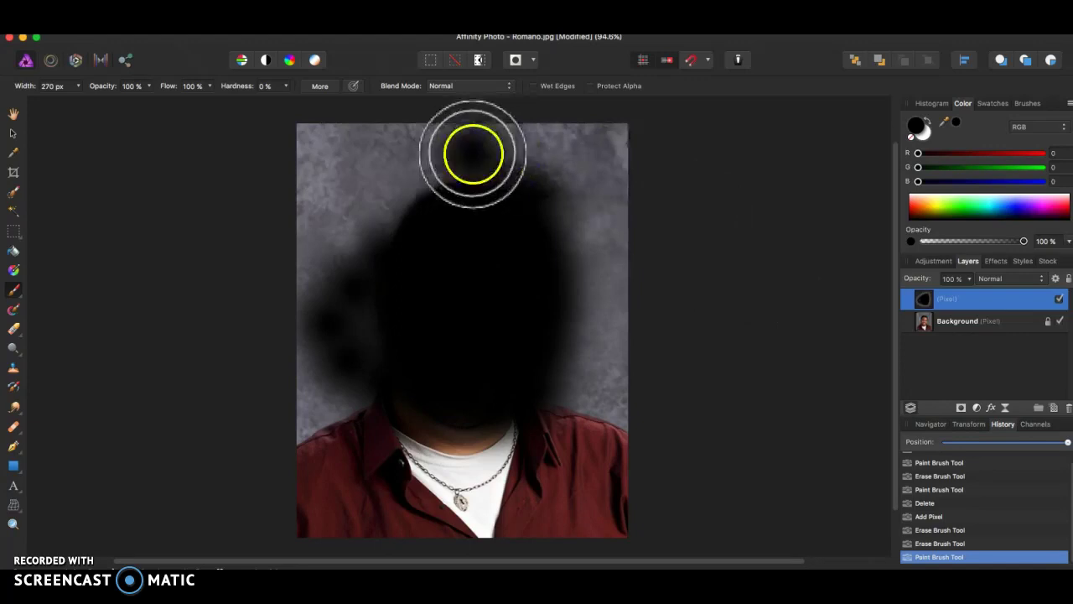
{"action": "key", "text": "super+z"}
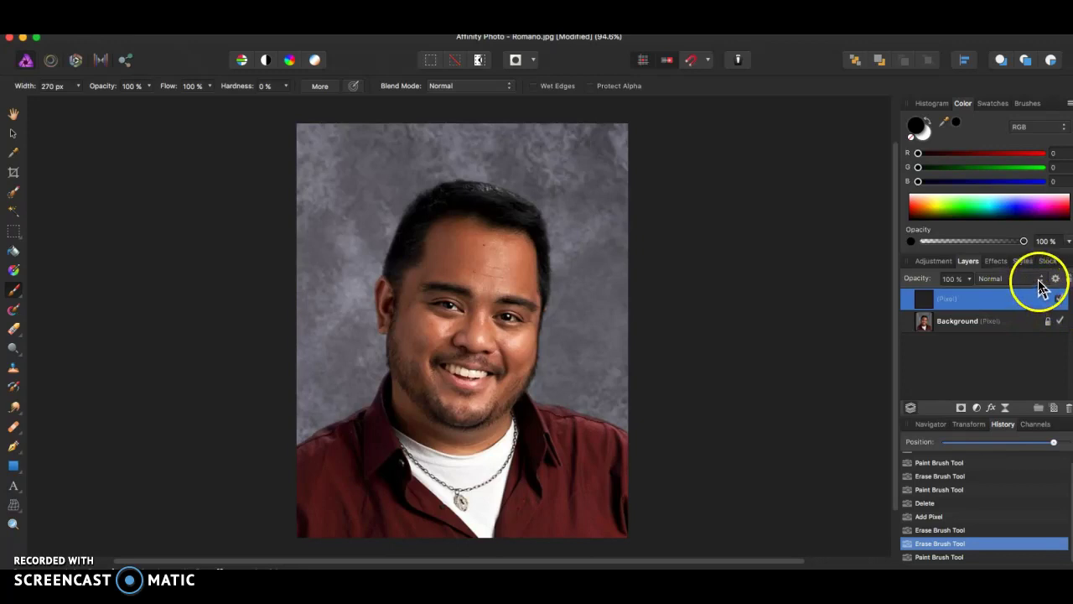
{"action": "mouse_move", "coordinate": [601, 244]}
{"action": "left_mouse_down"}
{"action": "mouse_move", "coordinate": [484, 294]}
{"action": "mouse_move", "coordinate": [498, 295]}
{"action": "mouse_move", "coordinate": [309, 298]}
{"action": "mouse_move", "coordinate": [410, 294]}
{"action": "mouse_move", "coordinate": [413, 303]}
{"action": "mouse_move", "coordinate": [54, 292]}
{"action": "left_mouse_up"}
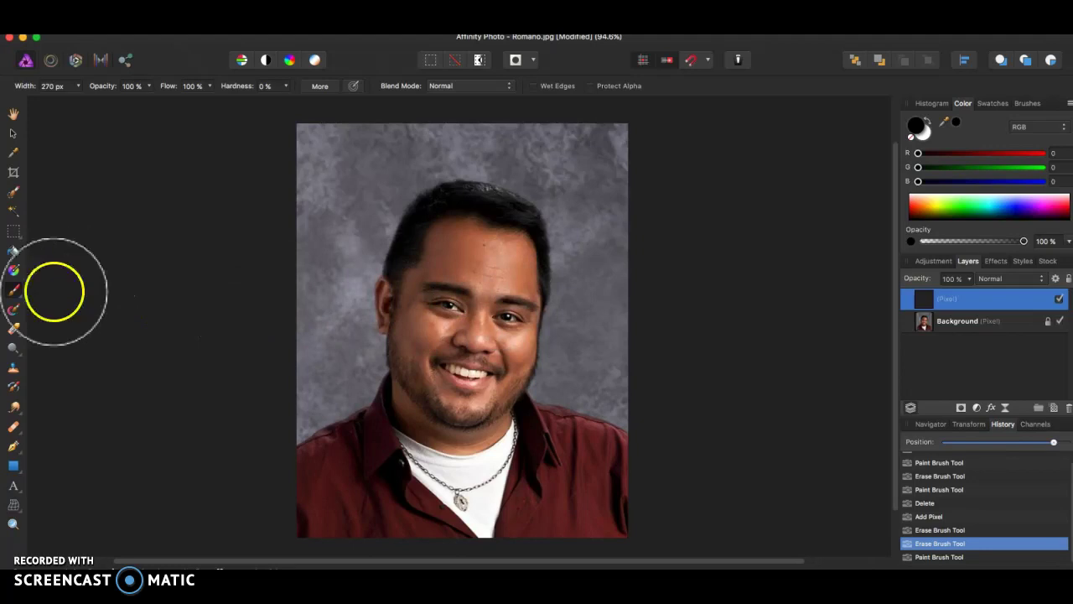
{"action": "left_click", "coordinate": [13, 292]}
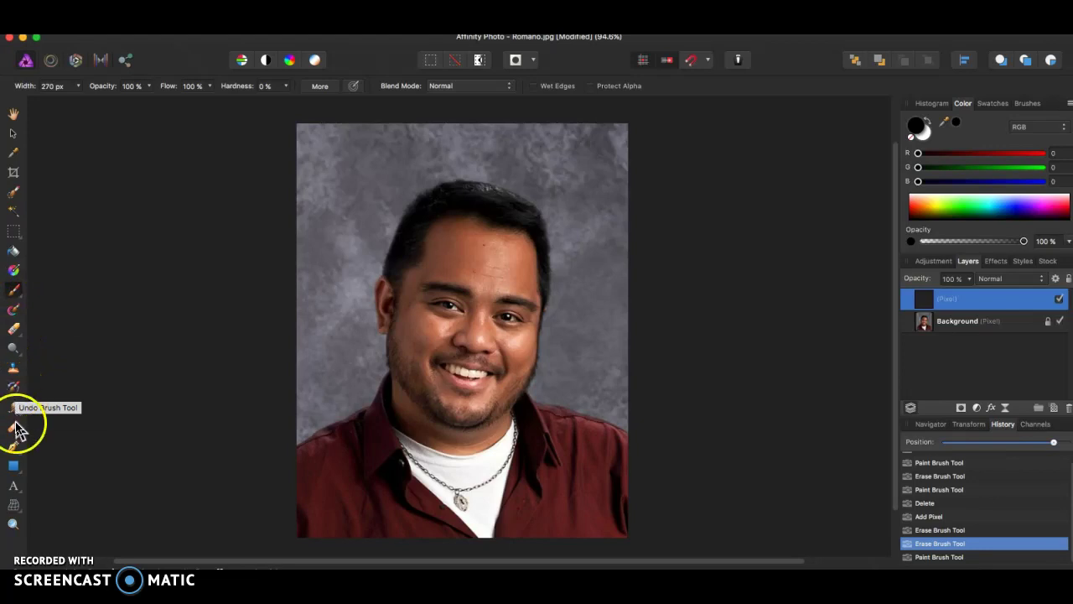
{"action": "left_click", "coordinate": [10, 293]}
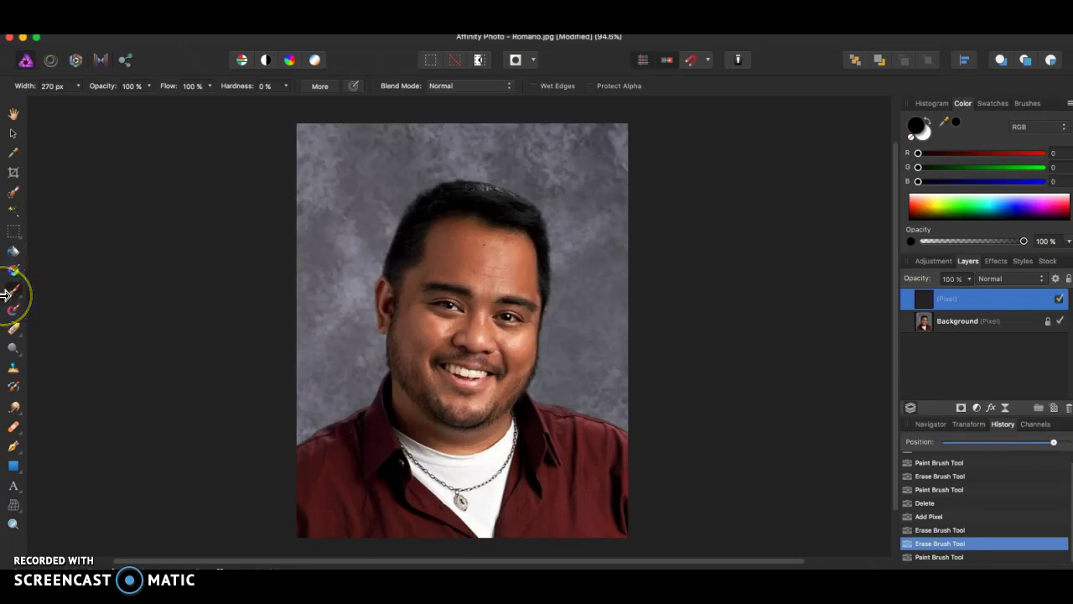
{"action": "left_click", "coordinate": [15, 293]}
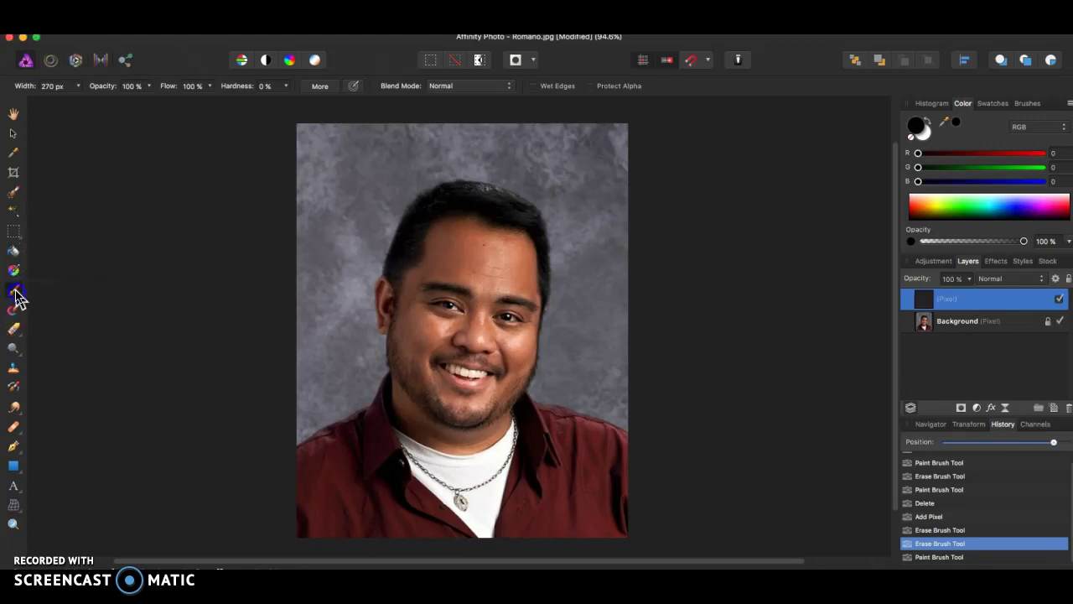
{"action": "left_click", "coordinate": [16, 299]}
{"action": "left_click", "coordinate": [94, 295]}
Step: Set the new pixel layer's blend mode to Overlay
{"action": "left_click", "coordinate": [1038, 282]}
{"action": "left_click_drag", "start_coordinate": [1038, 287], "coordinate": [1015, 346]}
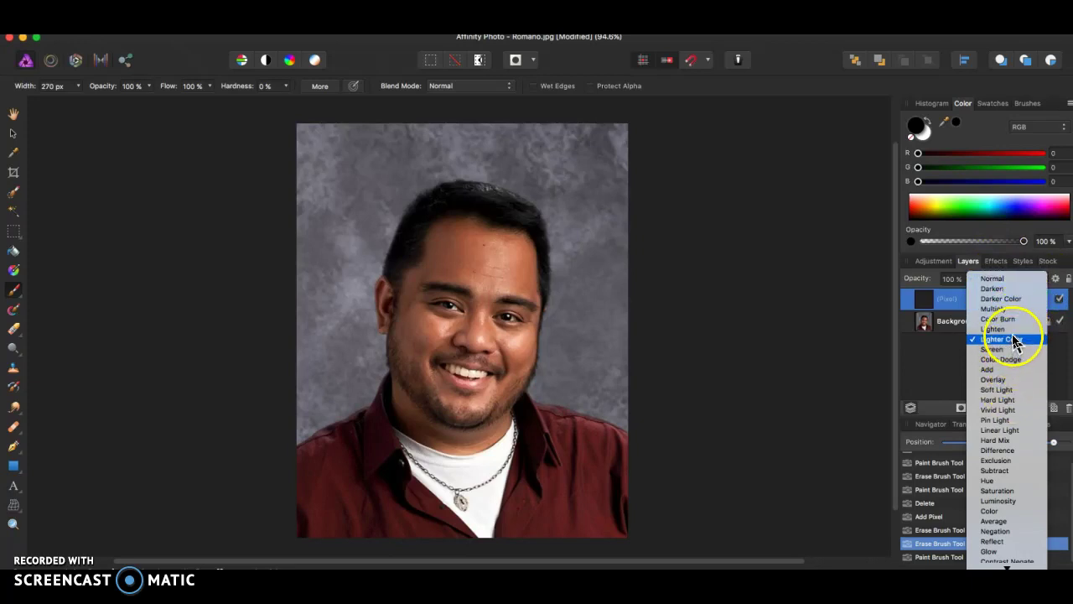
{"action": "mouse_move", "coordinate": [1023, 362]}
{"action": "left_mouse_down"}
{"action": "mouse_move", "coordinate": [1011, 295]}
{"action": "mouse_move", "coordinate": [1009, 384]}
{"action": "mouse_move", "coordinate": [1006, 293]}
{"action": "mouse_move", "coordinate": [1005, 383]}
{"action": "left_mouse_up"}
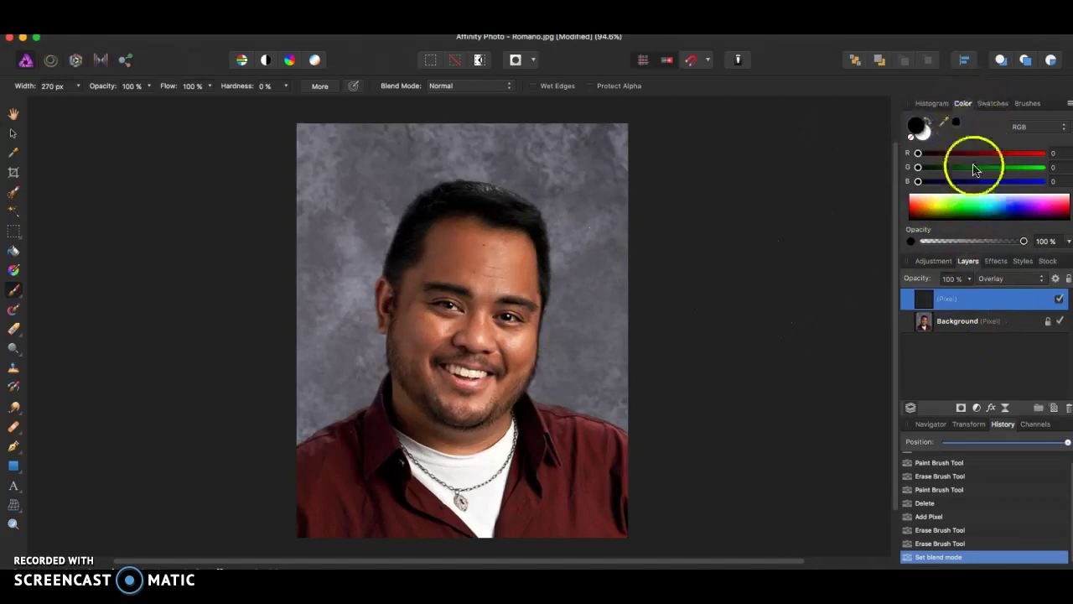
Step: Pick a bright green from the Colours swatch palette as the brush colour
{"action": "left_click", "coordinate": [990, 104]}
{"action": "left_click", "coordinate": [946, 175]}
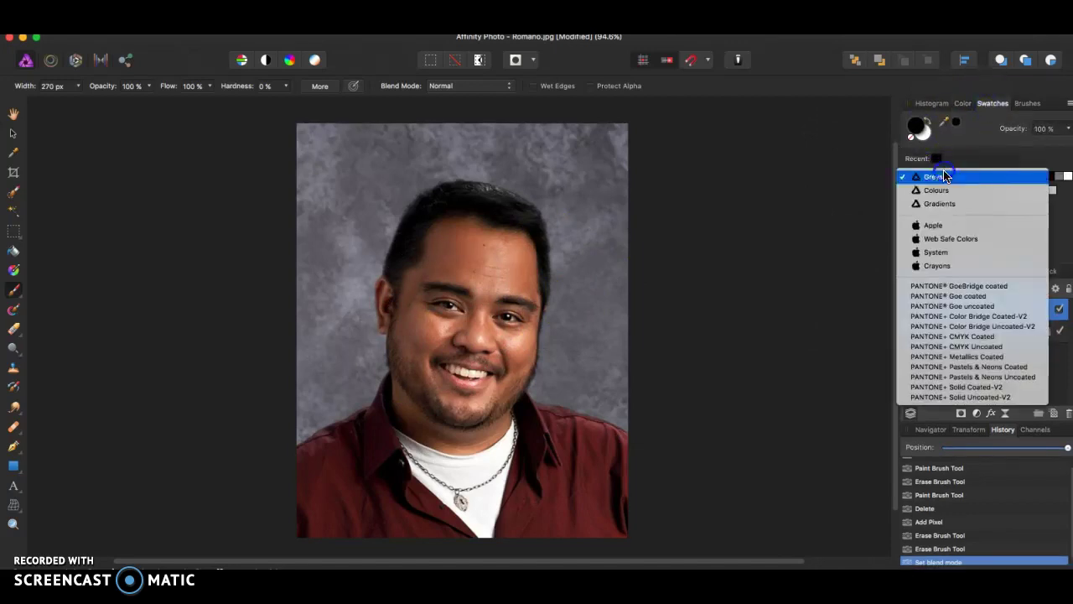
{"action": "left_click", "coordinate": [939, 191]}
{"action": "left_click", "coordinate": [968, 194]}
Step: Paint green over the face and over one side of the shirt on the Overlay layer, undoing each stroke
{"action": "mouse_move", "coordinate": [445, 294]}
{"action": "left_mouse_down"}
{"action": "mouse_move", "coordinate": [454, 298]}
{"action": "mouse_move", "coordinate": [431, 287]}
{"action": "mouse_move", "coordinate": [450, 271]}
{"action": "mouse_move", "coordinate": [491, 257]}
{"action": "mouse_move", "coordinate": [498, 267]}
{"action": "mouse_move", "coordinate": [441, 255]}
{"action": "mouse_move", "coordinate": [491, 311]}
{"action": "mouse_move", "coordinate": [439, 311]}
{"action": "mouse_move", "coordinate": [475, 287]}
{"action": "left_mouse_up"}
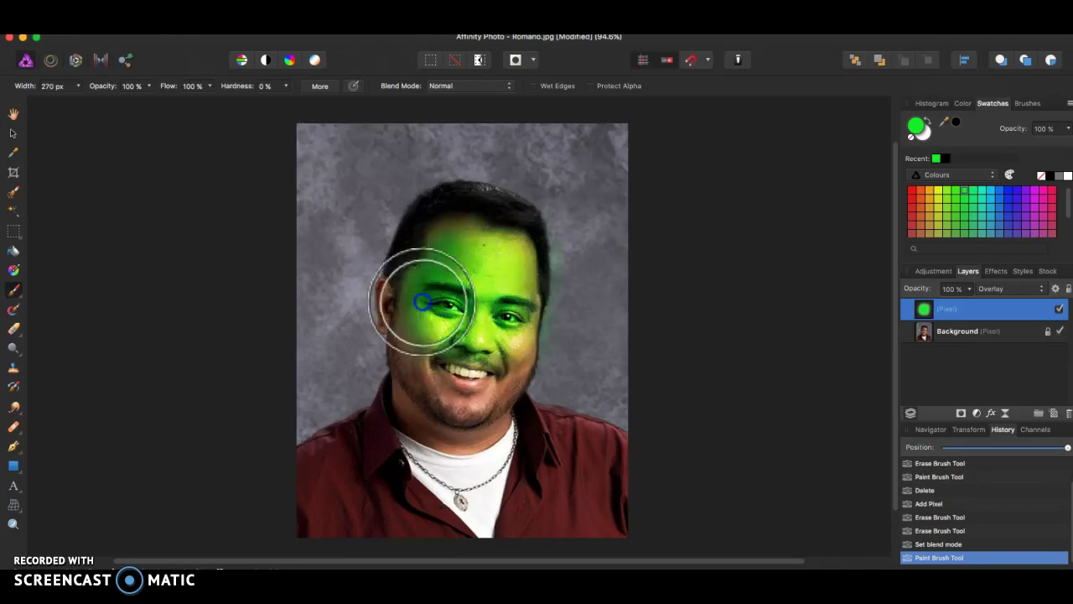
{"action": "key", "text": "super+z"}
{"action": "mouse_move", "coordinate": [578, 302]}
{"action": "left_mouse_down"}
{"action": "mouse_move", "coordinate": [714, 444]}
{"action": "mouse_move", "coordinate": [1014, 292]}
{"action": "mouse_move", "coordinate": [477, 311]}
{"action": "mouse_move", "coordinate": [462, 440]}
{"action": "mouse_move", "coordinate": [570, 448]}
{"action": "mouse_move", "coordinate": [587, 531]}
{"action": "mouse_move", "coordinate": [604, 467]}
{"action": "left_mouse_up"}
{"action": "mouse_move", "coordinate": [609, 510]}
{"action": "left_mouse_down"}
{"action": "mouse_move", "coordinate": [539, 470]}
{"action": "mouse_move", "coordinate": [511, 532]}
{"action": "mouse_move", "coordinate": [688, 515]}
{"action": "mouse_move", "coordinate": [833, 537]}
{"action": "mouse_move", "coordinate": [737, 422]}
{"action": "left_mouse_up"}
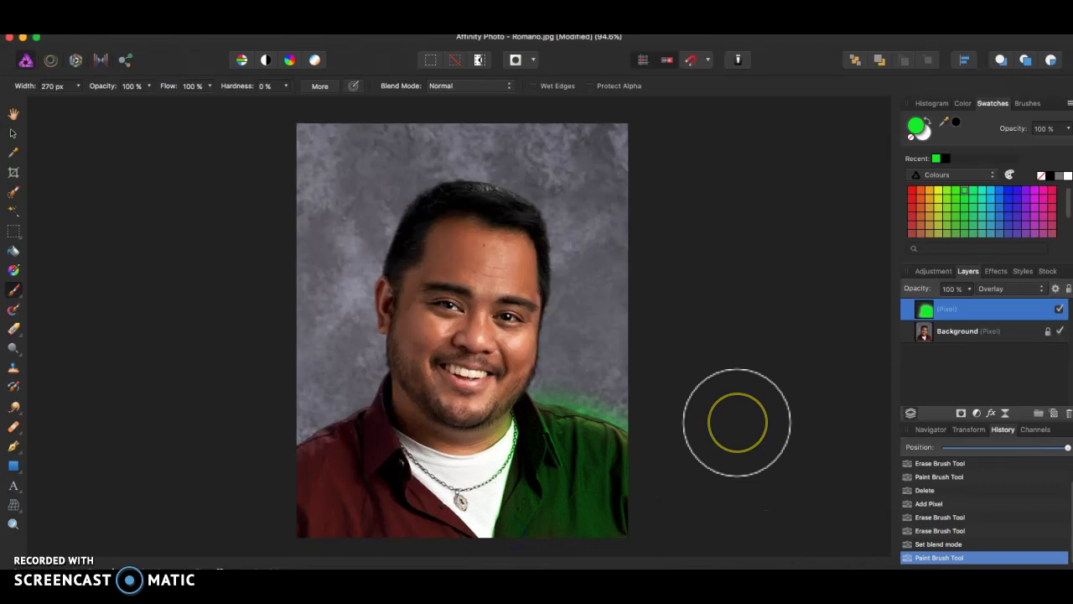
{"action": "key", "text": "cmd+z"}
Step: Try more green Overlay strokes over the face and the backdrop, and undo them
{"action": "mouse_move", "coordinate": [556, 395]}
{"action": "left_mouse_down"}
{"action": "mouse_move", "coordinate": [594, 431]}
{"action": "mouse_move", "coordinate": [576, 479]}
{"action": "mouse_move", "coordinate": [585, 490]}
{"action": "mouse_move", "coordinate": [443, 288]}
{"action": "mouse_move", "coordinate": [455, 299]}
{"action": "left_mouse_up"}
{"action": "key", "text": "super+z"}
{"action": "left_click_drag", "start_coordinate": [604, 280], "coordinate": [613, 280]}
{"action": "key", "text": "super+z"}
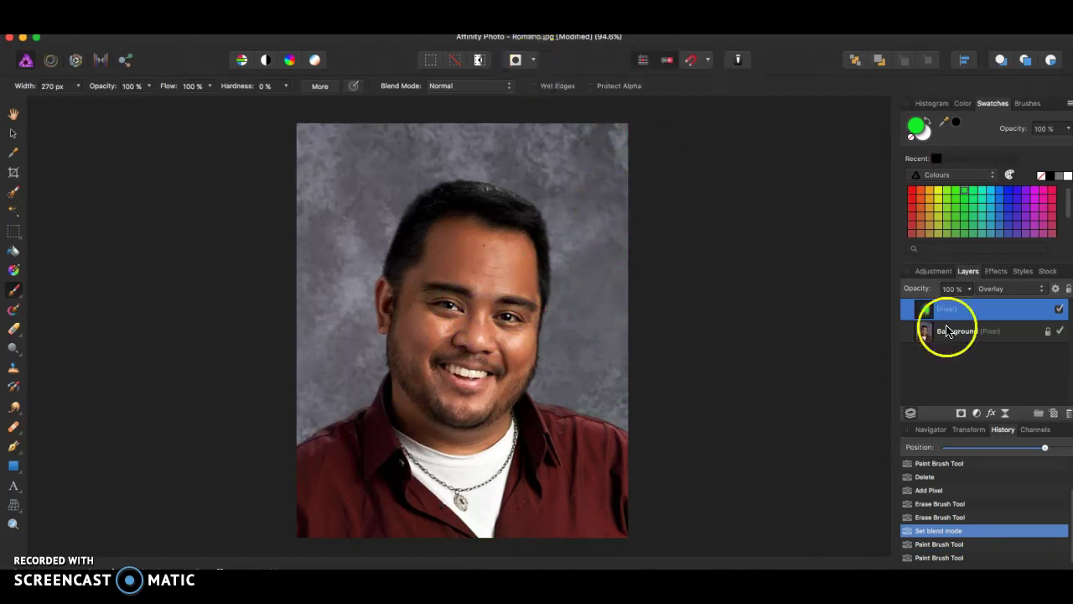
{"action": "left_click", "coordinate": [332, 214]}
{"action": "key", "text": "super+z"}
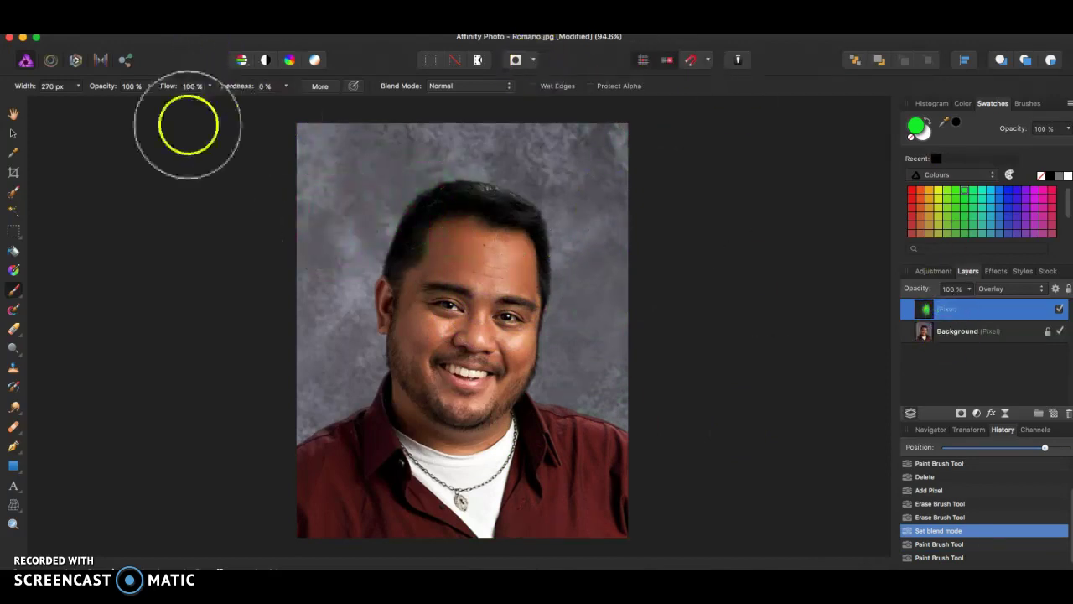
Step: Set the Paint Brush width to 220 px
{"action": "left_click", "coordinate": [80, 87]}
{"action": "left_click", "coordinate": [79, 89]}
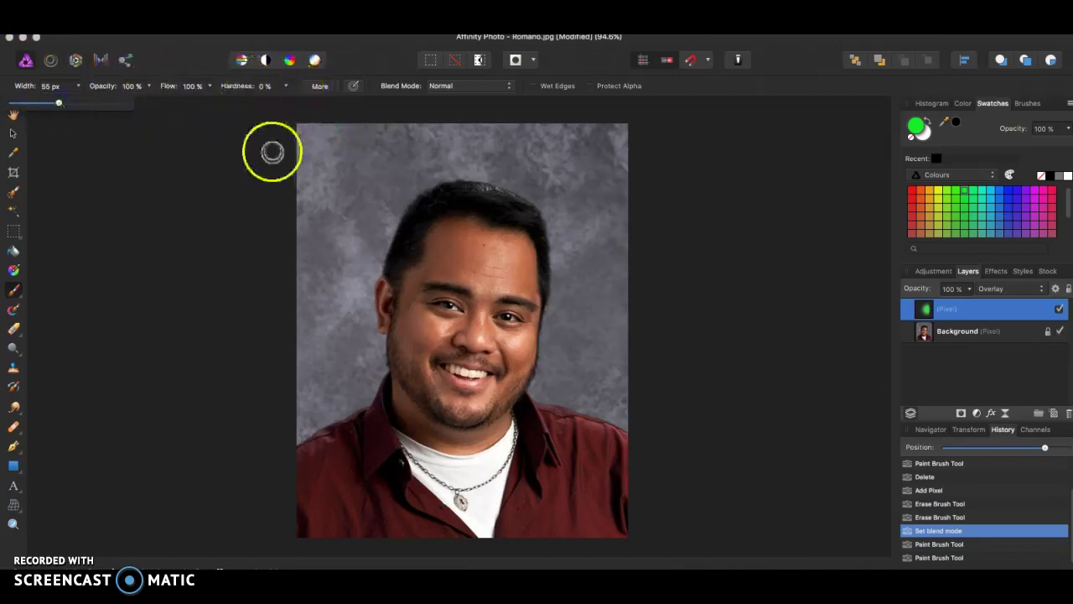
{"action": "left_click_drag", "start_coordinate": [59, 102], "coordinate": [79, 107]}
{"action": "left_click", "coordinate": [286, 86]}
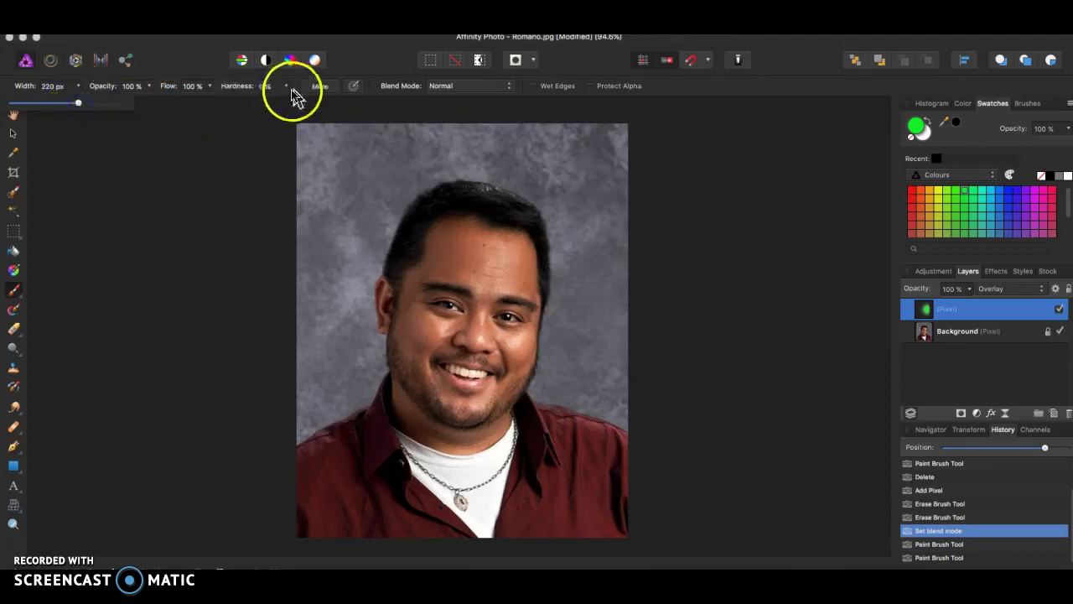
{"action": "left_click", "coordinate": [283, 187]}
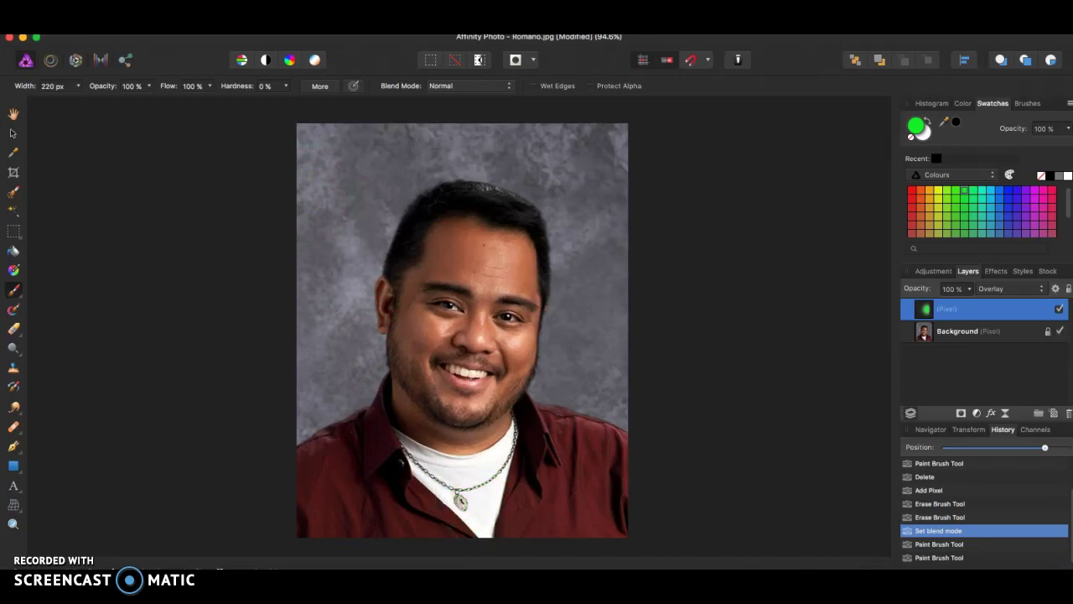
Step: Set the pixel layer's blend mode to Normal and paint a soft green dab on the backdrop beside the hair
{"action": "left_click", "coordinate": [1039, 290]}
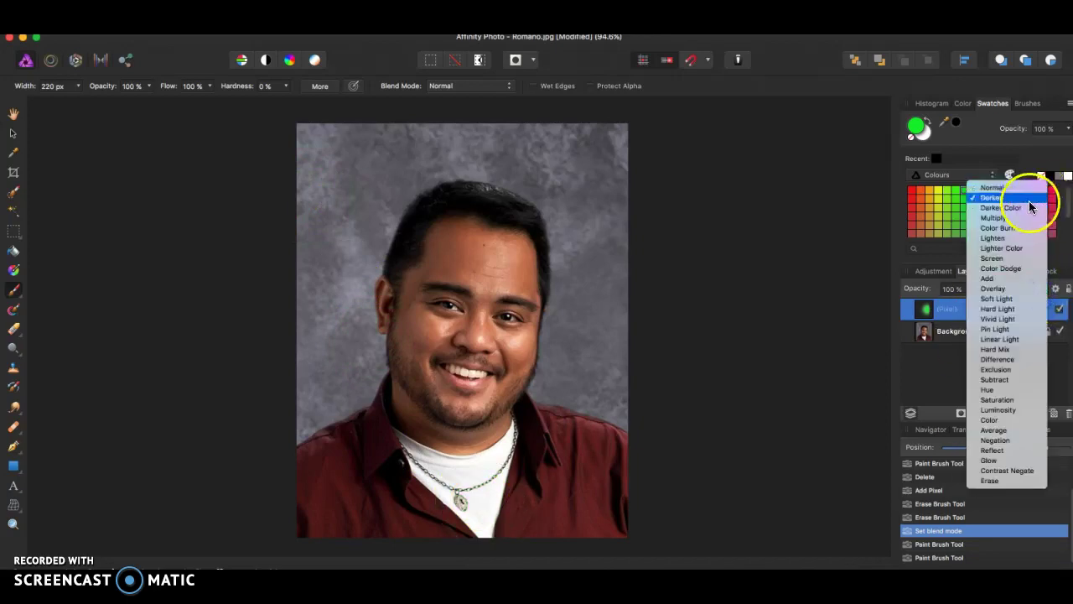
{"action": "left_click", "coordinate": [1026, 187]}
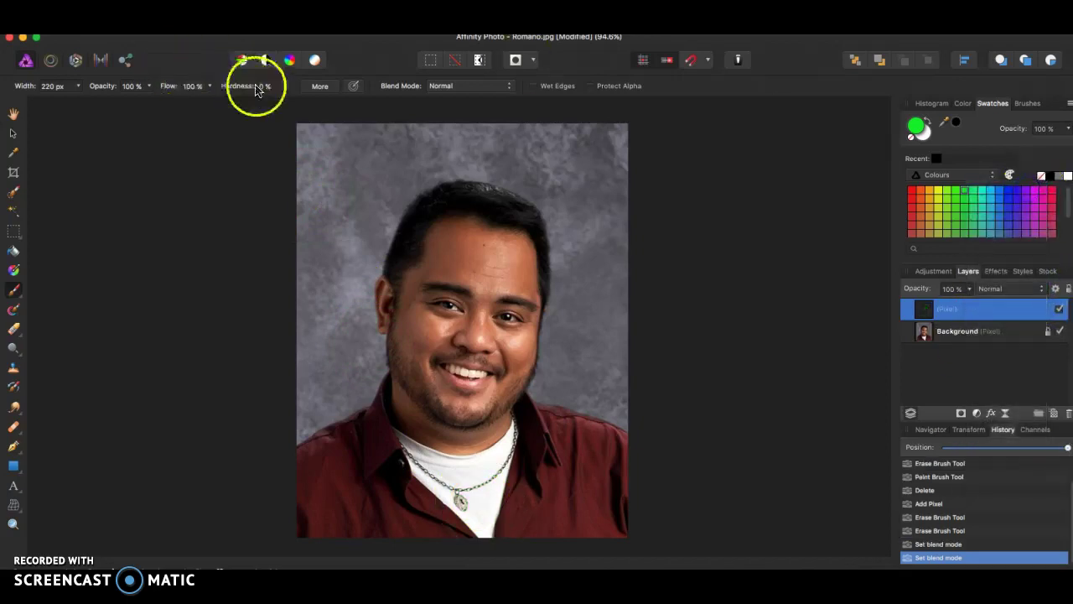
{"action": "left_click", "coordinate": [286, 86]}
{"action": "left_click", "coordinate": [350, 209]}
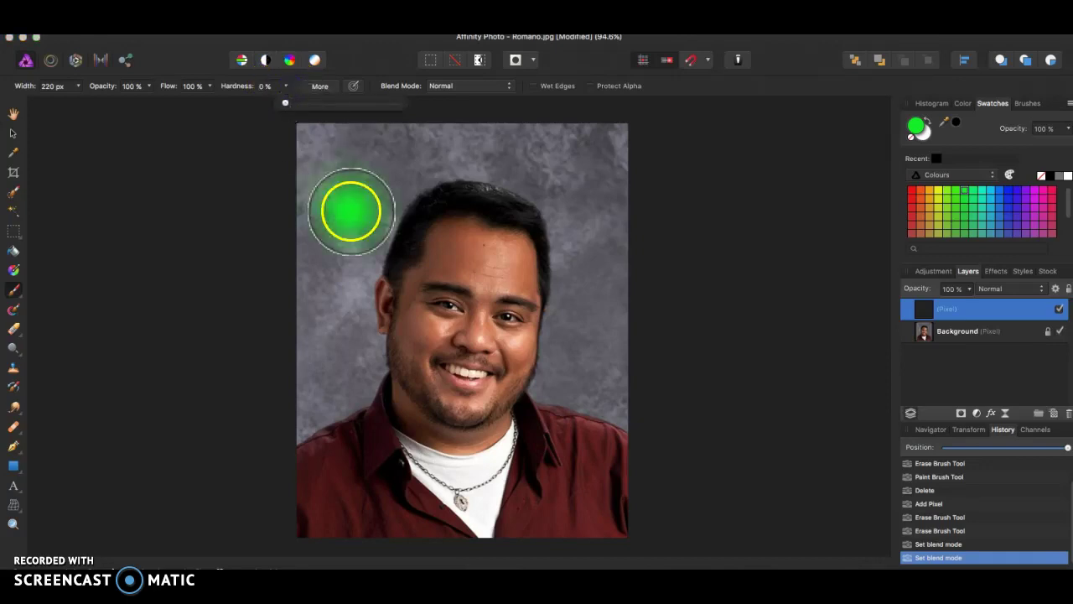
Step: Set the brush hardness to 100 % and paint a hard-edged green circle beside the face, below the soft dab
{"action": "left_click", "coordinate": [617, 107]}
{"action": "mouse_move", "coordinate": [617, 107]}
{"action": "left_mouse_down"}
{"action": "mouse_move", "coordinate": [436, 144]}
{"action": "mouse_move", "coordinate": [293, 101]}
{"action": "mouse_move", "coordinate": [282, 87]}
{"action": "mouse_move", "coordinate": [397, 103]}
{"action": "left_mouse_up"}
{"action": "left_click", "coordinate": [284, 87]}
{"action": "left_click_drag", "start_coordinate": [354, 316], "coordinate": [353, 328]}
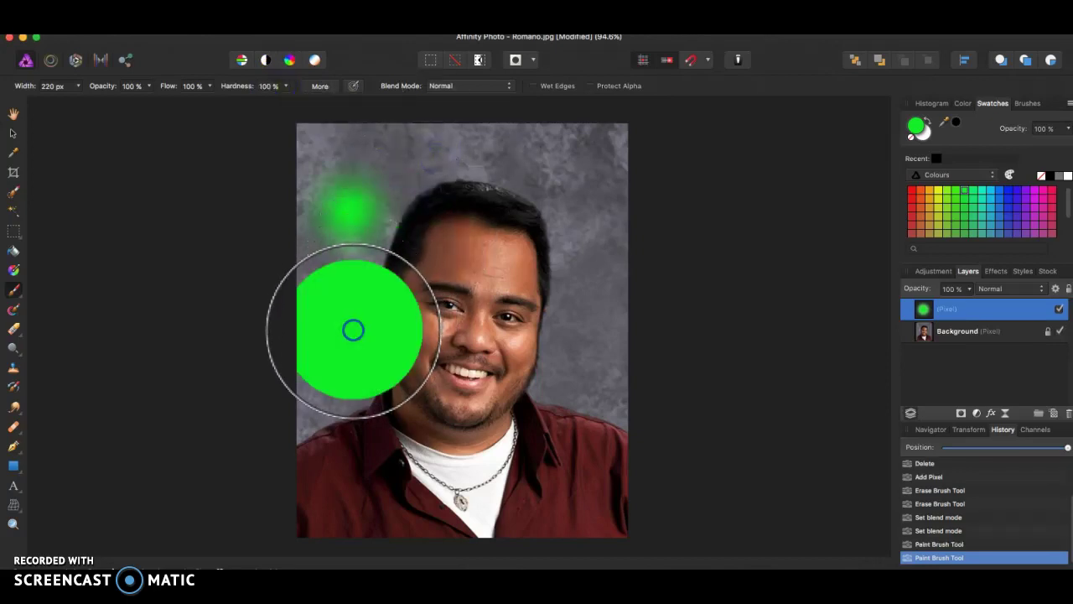
Step: Set the brush hardness back to 0 % and apply a soft green dab on the forehead
{"action": "left_click", "coordinate": [642, 224]}
{"action": "left_click", "coordinate": [434, 232]}
{"action": "mouse_move", "coordinate": [433, 233]}
{"action": "left_mouse_down"}
{"action": "mouse_move", "coordinate": [395, 292]}
{"action": "mouse_move", "coordinate": [439, 259]}
{"action": "mouse_move", "coordinate": [455, 316]}
{"action": "mouse_move", "coordinate": [339, 518]}
{"action": "mouse_move", "coordinate": [198, 355]}
{"action": "mouse_move", "coordinate": [313, 160]}
{"action": "mouse_move", "coordinate": [364, 247]}
{"action": "mouse_move", "coordinate": [596, 186]}
{"action": "mouse_move", "coordinate": [469, 337]}
{"action": "mouse_move", "coordinate": [402, 125]}
{"action": "mouse_move", "coordinate": [156, 108]}
{"action": "mouse_move", "coordinate": [304, 79]}
{"action": "left_mouse_up"}
{"action": "left_click", "coordinate": [285, 86]}
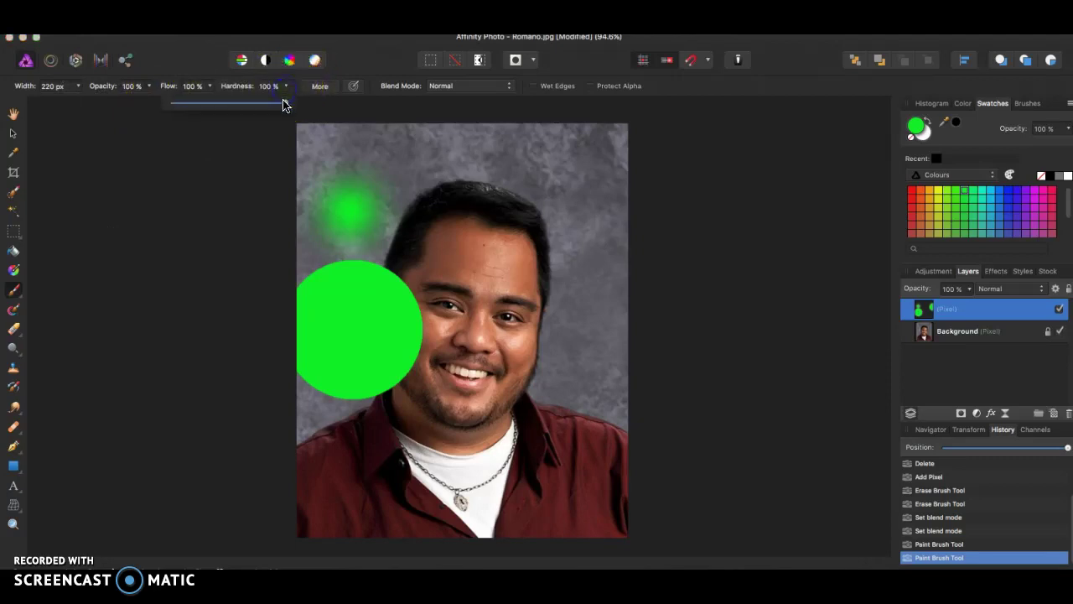
{"action": "left_click", "coordinate": [496, 292]}
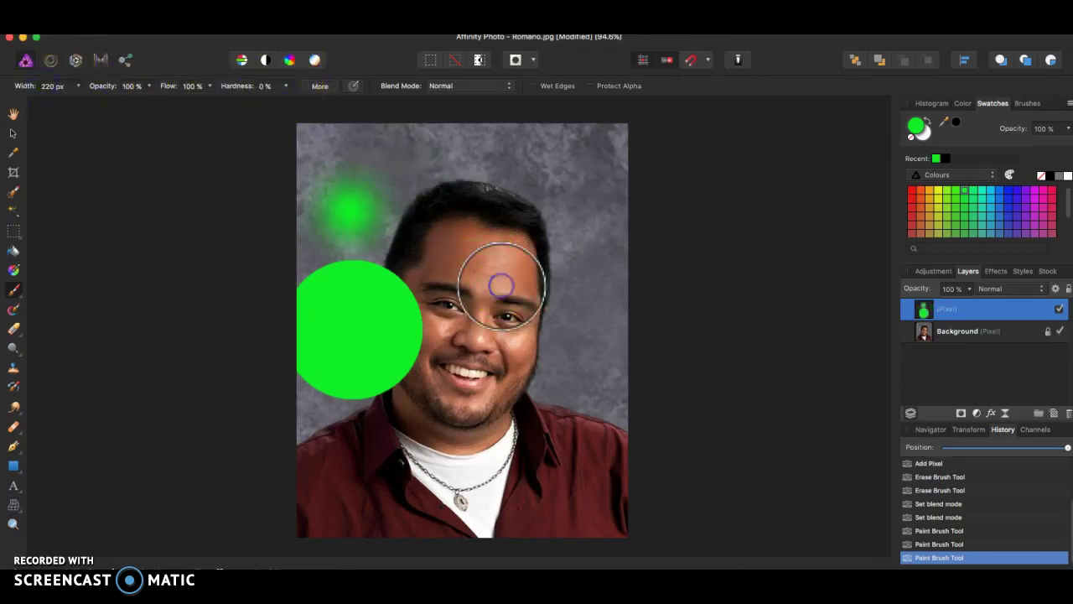
Step: Paint soft green strokes over the face from the forehead down to the chin
{"action": "left_click", "coordinate": [580, 260]}
{"action": "mouse_move", "coordinate": [491, 302]}
{"action": "left_mouse_down"}
{"action": "mouse_move", "coordinate": [523, 330]}
{"action": "mouse_move", "coordinate": [475, 289]}
{"action": "mouse_move", "coordinate": [485, 308]}
{"action": "mouse_move", "coordinate": [475, 296]}
{"action": "mouse_move", "coordinate": [487, 295]}
{"action": "mouse_move", "coordinate": [467, 306]}
{"action": "mouse_move", "coordinate": [473, 333]}
{"action": "mouse_move", "coordinate": [537, 274]}
{"action": "mouse_move", "coordinate": [551, 345]}
{"action": "mouse_move", "coordinate": [534, 250]}
{"action": "mouse_move", "coordinate": [451, 300]}
{"action": "mouse_move", "coordinate": [384, 423]}
{"action": "mouse_move", "coordinate": [433, 370]}
{"action": "mouse_move", "coordinate": [396, 418]}
{"action": "mouse_move", "coordinate": [342, 420]}
{"action": "mouse_move", "coordinate": [398, 414]}
{"action": "mouse_move", "coordinate": [428, 379]}
{"action": "mouse_move", "coordinate": [465, 408]}
{"action": "mouse_move", "coordinate": [451, 413]}
{"action": "mouse_move", "coordinate": [478, 391]}
{"action": "mouse_move", "coordinate": [475, 357]}
{"action": "mouse_move", "coordinate": [491, 395]}
{"action": "left_mouse_up"}
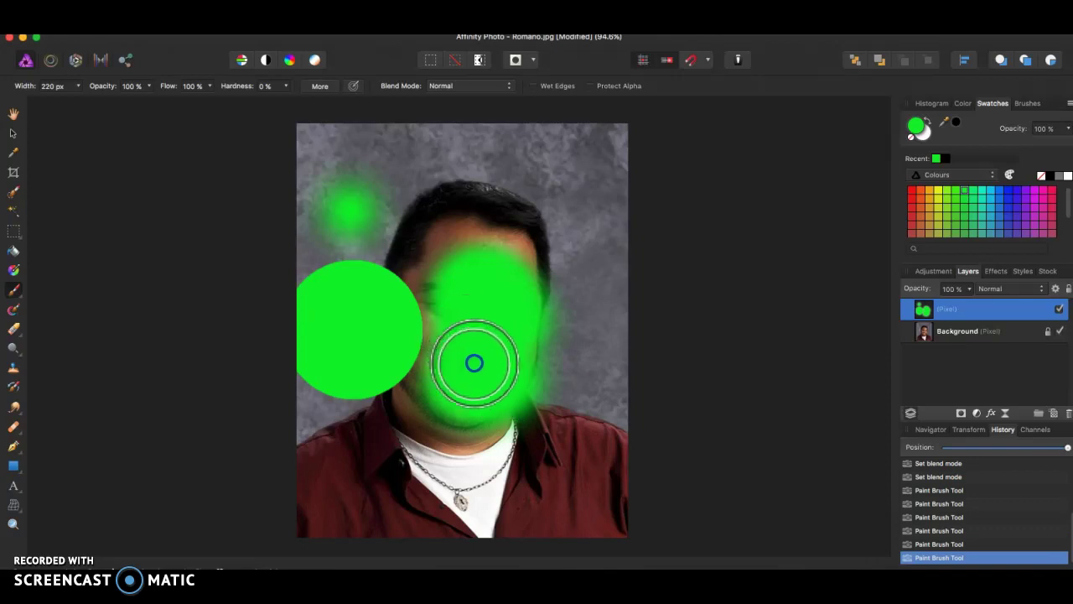
{"action": "left_click", "coordinate": [409, 271]}
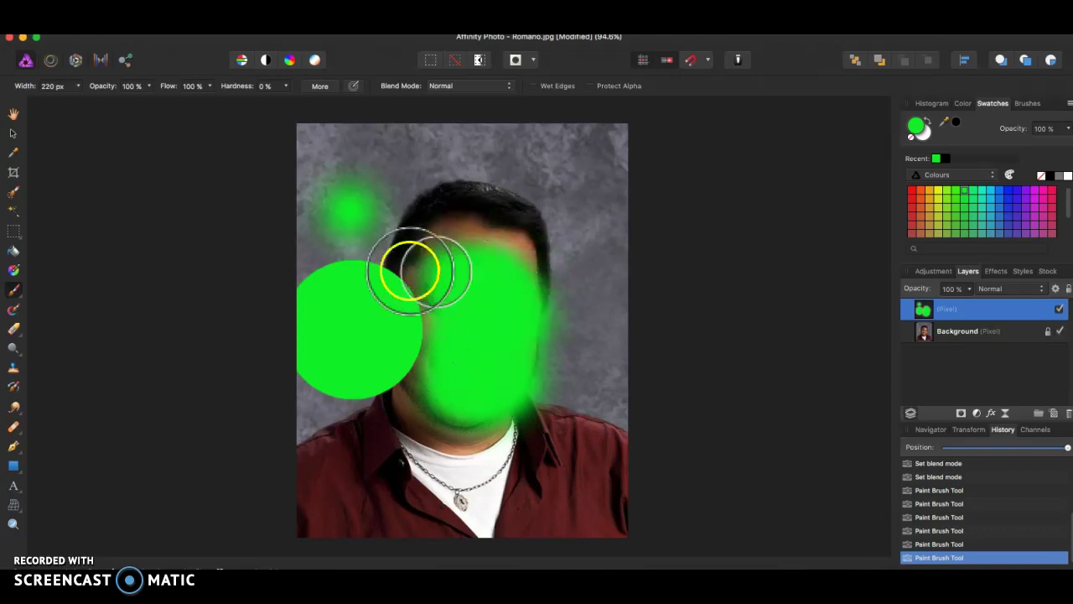
{"action": "left_click_drag", "start_coordinate": [409, 271], "coordinate": [384, 280]}
Step: Undo all the green test strokes on the pixel layer, including the backdrop dab and the hard-edged circle
{"action": "key", "text": "super+z"}
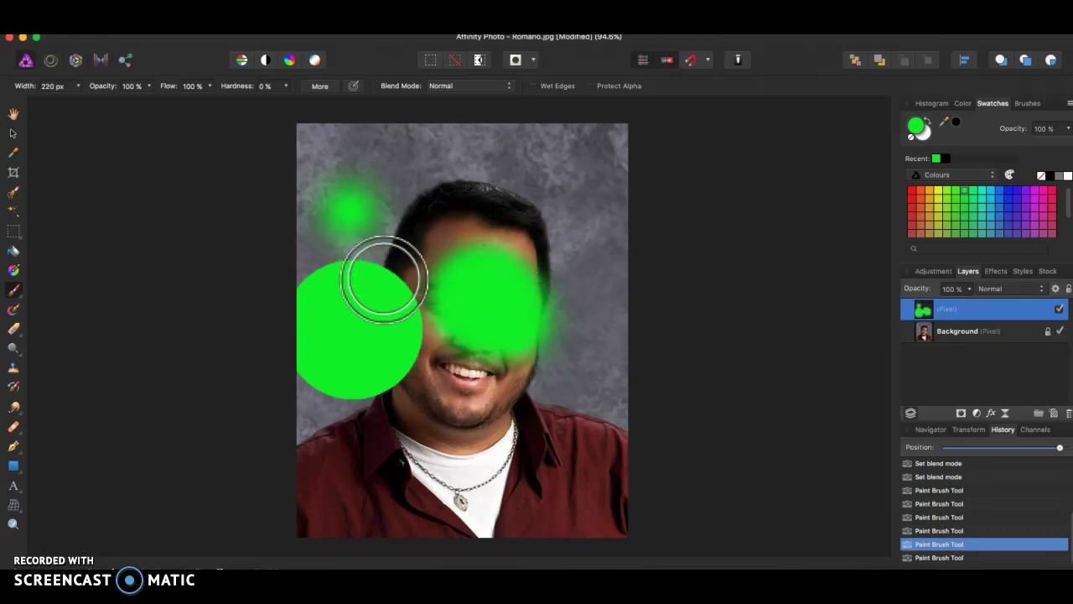
{"action": "key", "text": "super+z"}
{"action": "key", "text": "super+z"}
{"action": "key", "text": "super+z"}
{"action": "key", "text": "super+z"}
{"action": "key", "text": "super+z"}
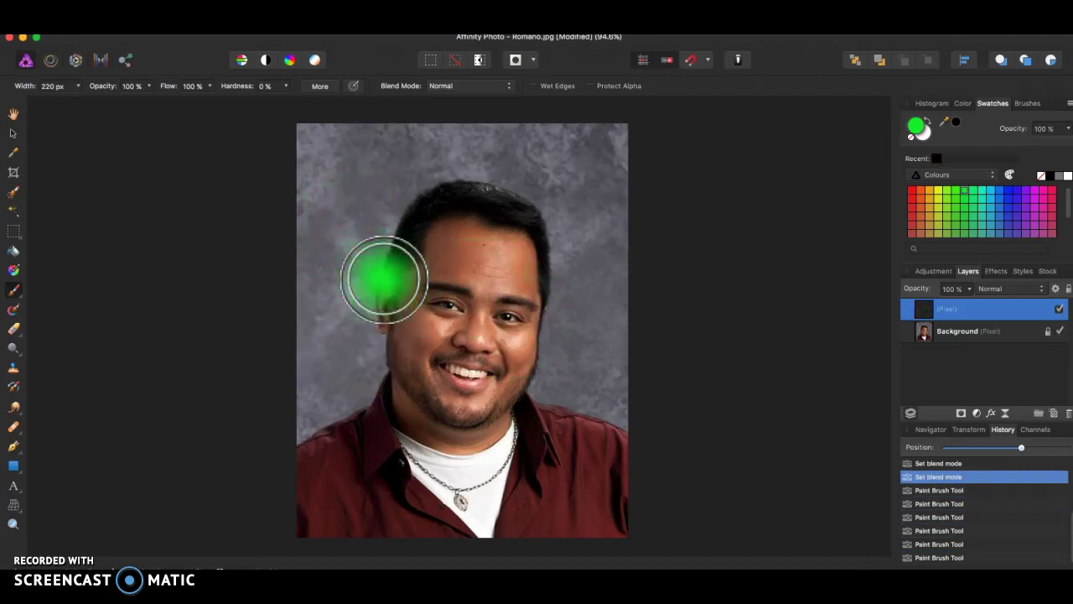
Step: Set the pixel layer's blend mode to Overlay and reduce the Paint Brush width to 33 px
{"action": "left_click", "coordinate": [1026, 290]}
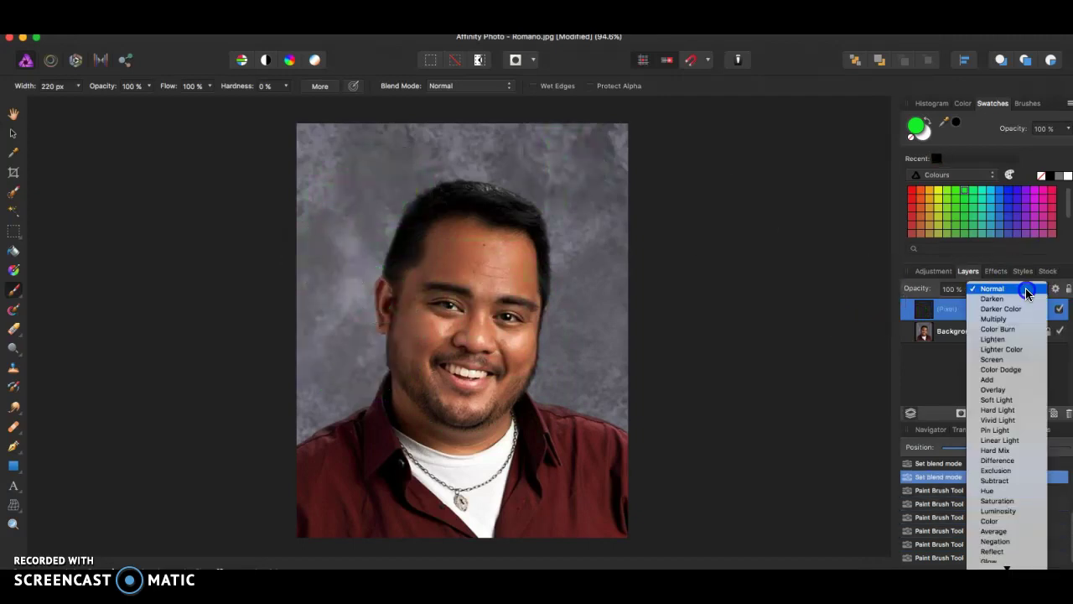
{"action": "left_click", "coordinate": [1024, 390]}
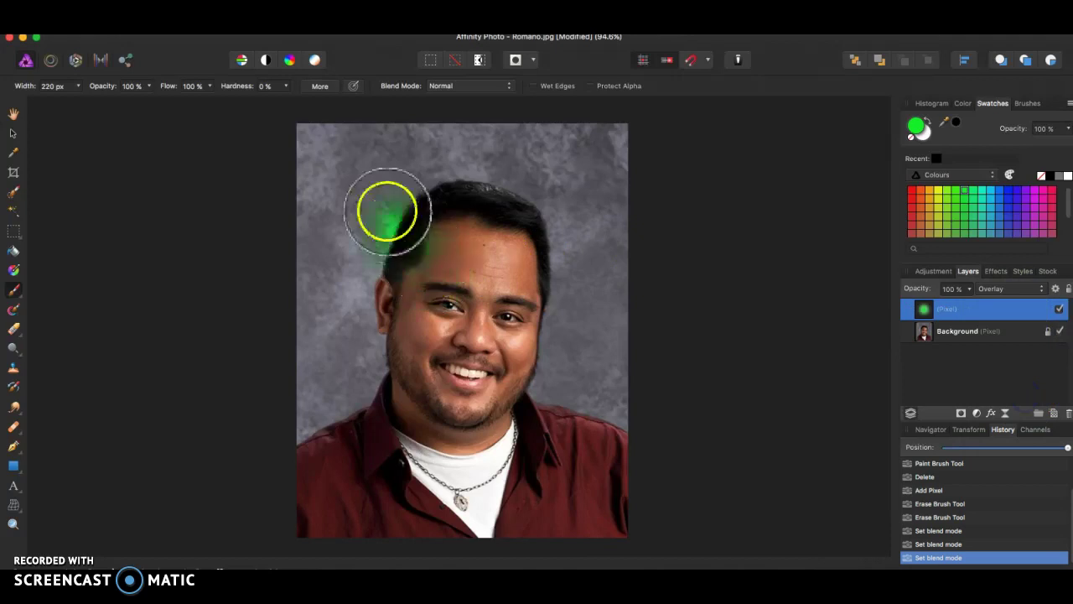
{"action": "left_click", "coordinate": [76, 86]}
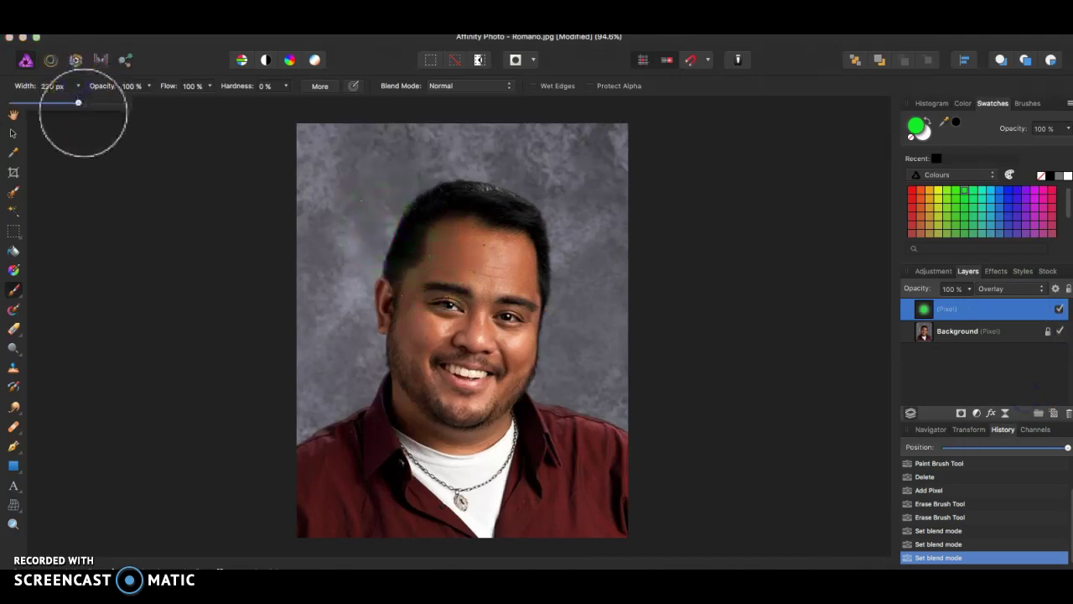
{"action": "mouse_move", "coordinate": [40, 110]}
{"action": "left_mouse_down"}
{"action": "mouse_move", "coordinate": [224, 83]}
{"action": "mouse_move", "coordinate": [53, 111]}
{"action": "left_mouse_up"}
{"action": "left_click", "coordinate": [78, 88]}
{"action": "left_click", "coordinate": [985, 289]}
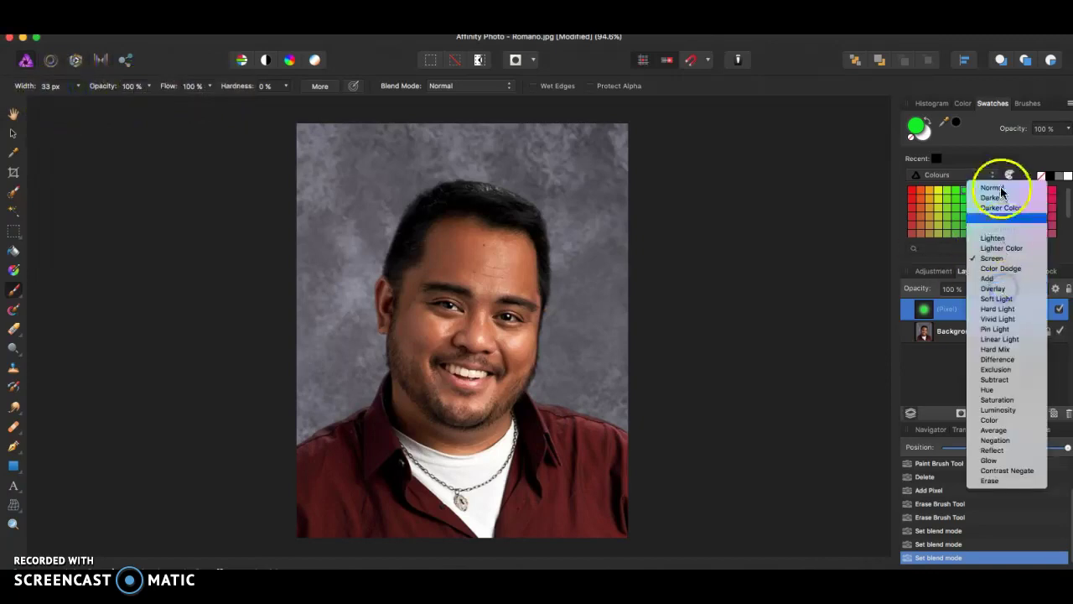
{"action": "left_click", "coordinate": [1009, 287]}
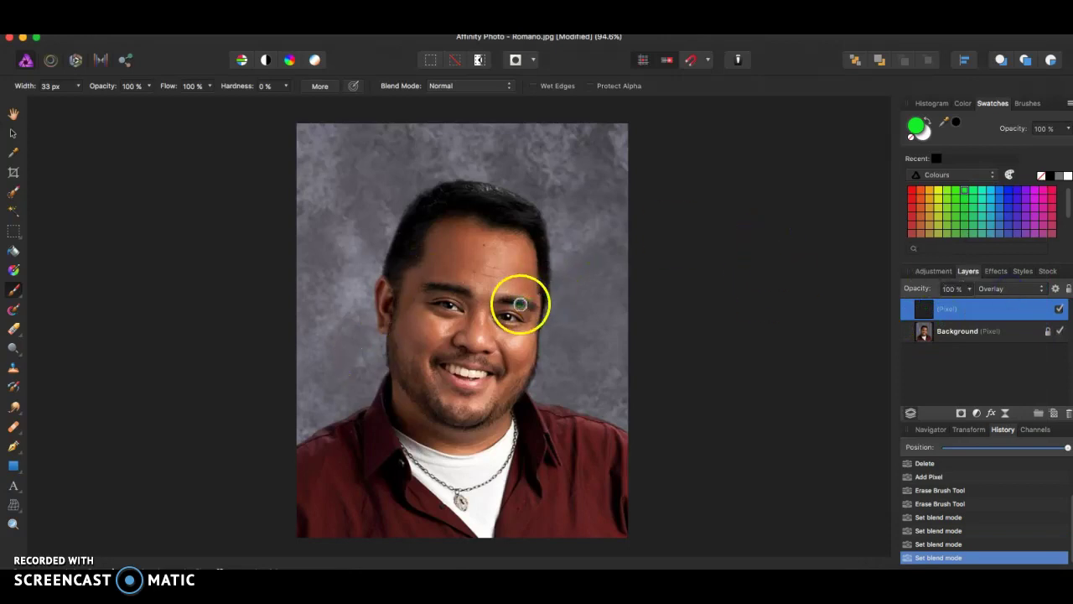
Step: Set the brush width to 50 px and paint green eyeshadow on both upper eyelids
{"action": "left_click", "coordinate": [79, 87]}
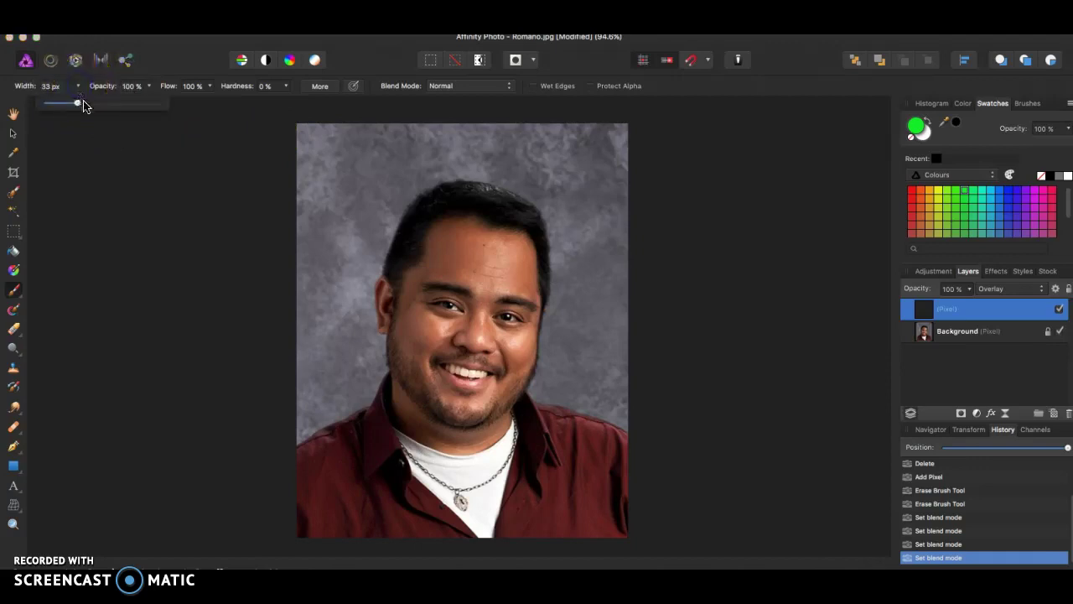
{"action": "left_click_drag", "start_coordinate": [430, 251], "coordinate": [466, 312]}
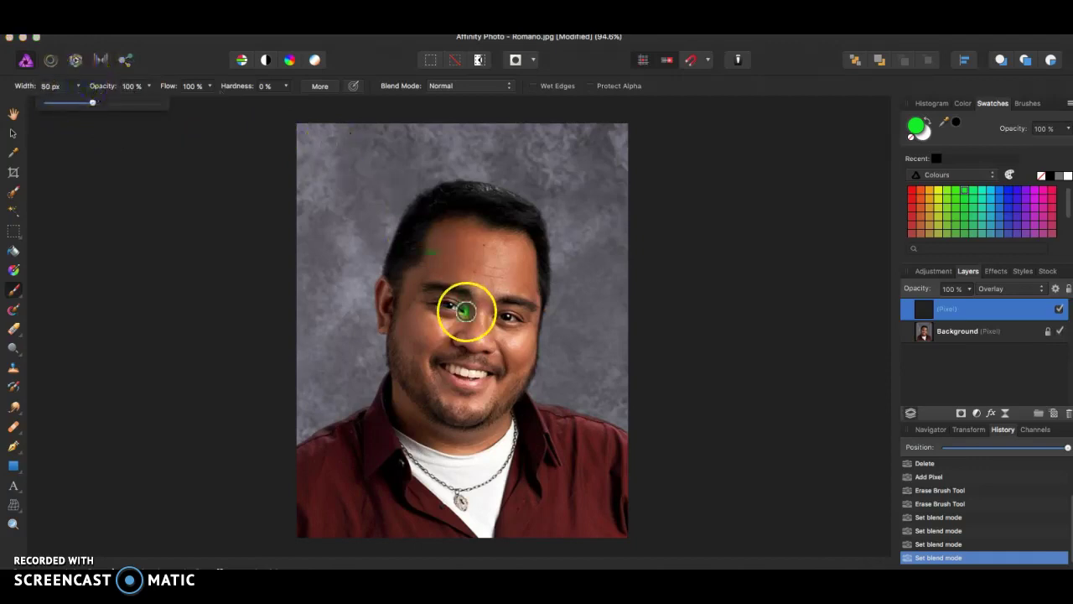
{"action": "scroll", "coordinate": [466, 312], "scroll_direction": "up", "scroll_amount": 6}
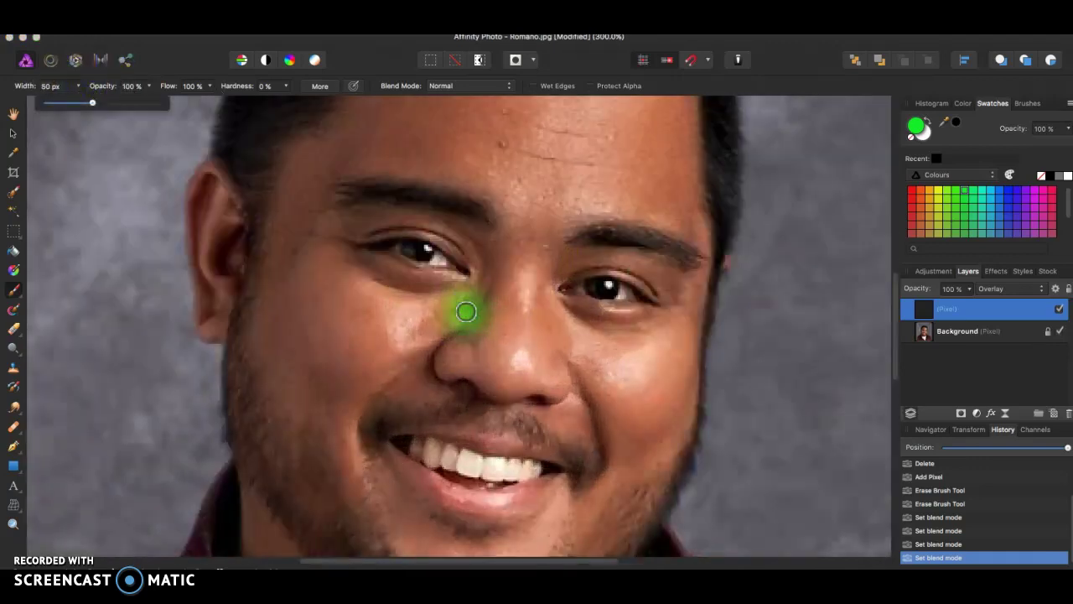
{"action": "mouse_move", "coordinate": [472, 250]}
{"action": "left_mouse_down"}
{"action": "mouse_move", "coordinate": [414, 218]}
{"action": "mouse_move", "coordinate": [365, 222]}
{"action": "left_mouse_up"}
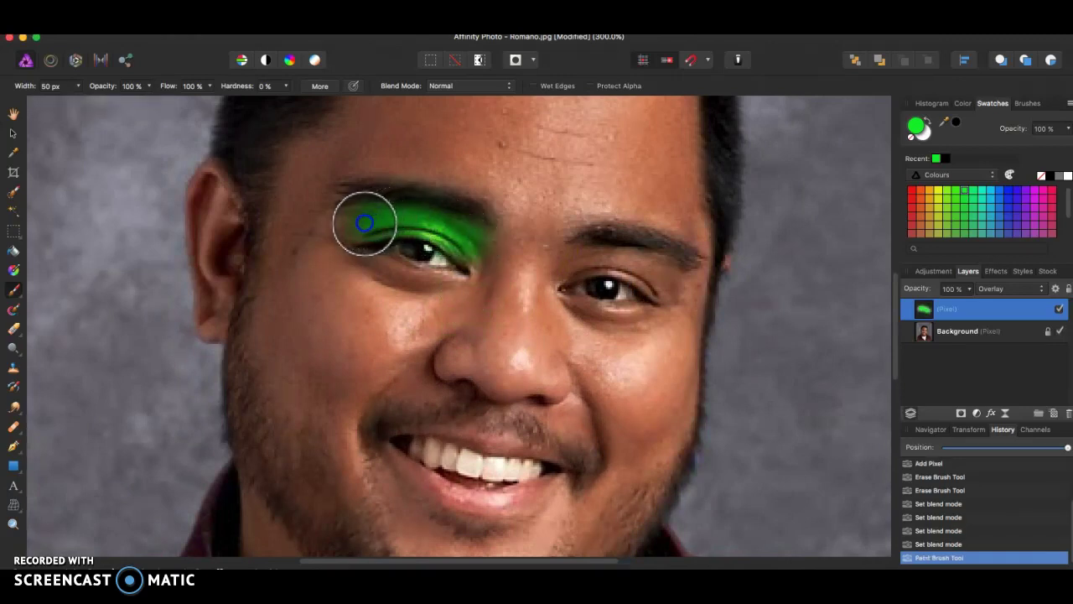
{"action": "mouse_move", "coordinate": [585, 261]}
{"action": "left_mouse_down"}
{"action": "mouse_move", "coordinate": [616, 251]}
{"action": "mouse_move", "coordinate": [664, 284]}
{"action": "left_mouse_up"}
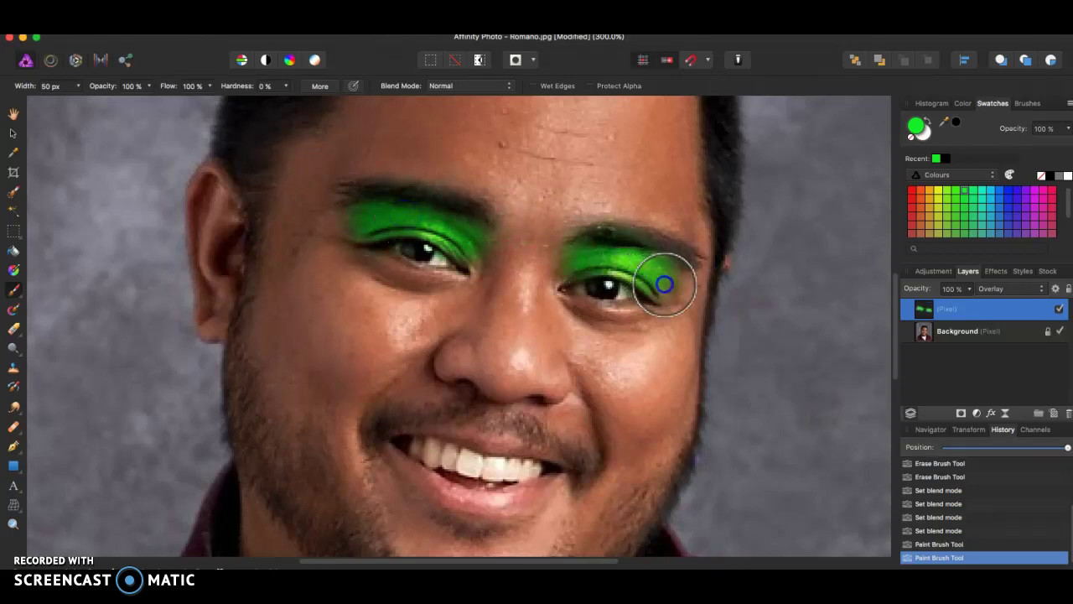
Step: Pick bright red, set the brush width to 22 px and paint the lower and upper lips
{"action": "left_click", "coordinate": [79, 87]}
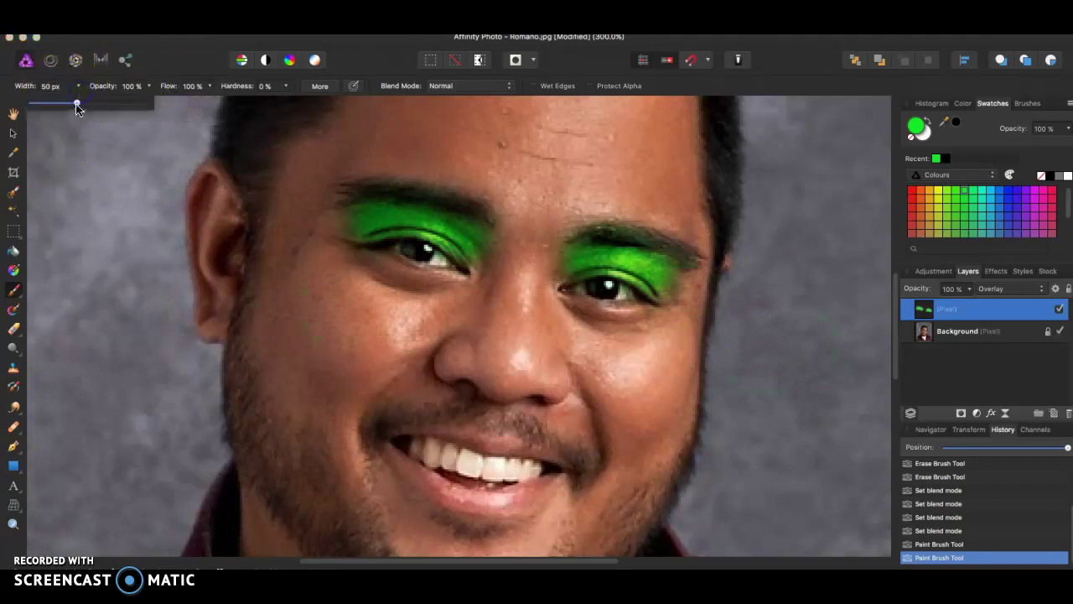
{"action": "left_click", "coordinate": [913, 192]}
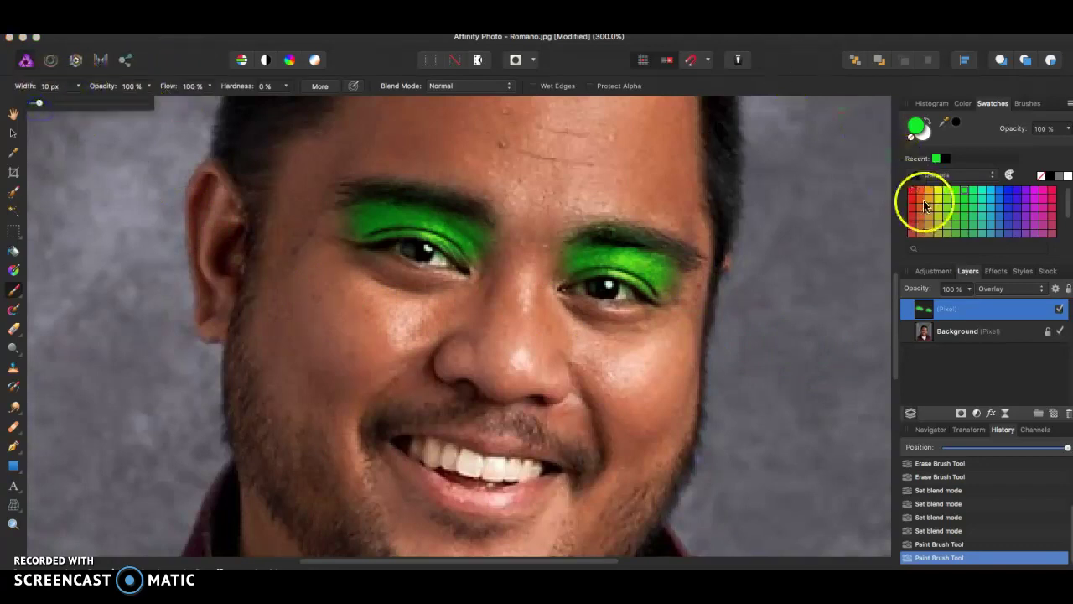
{"action": "left_click_drag", "start_coordinate": [486, 443], "coordinate": [400, 453]}
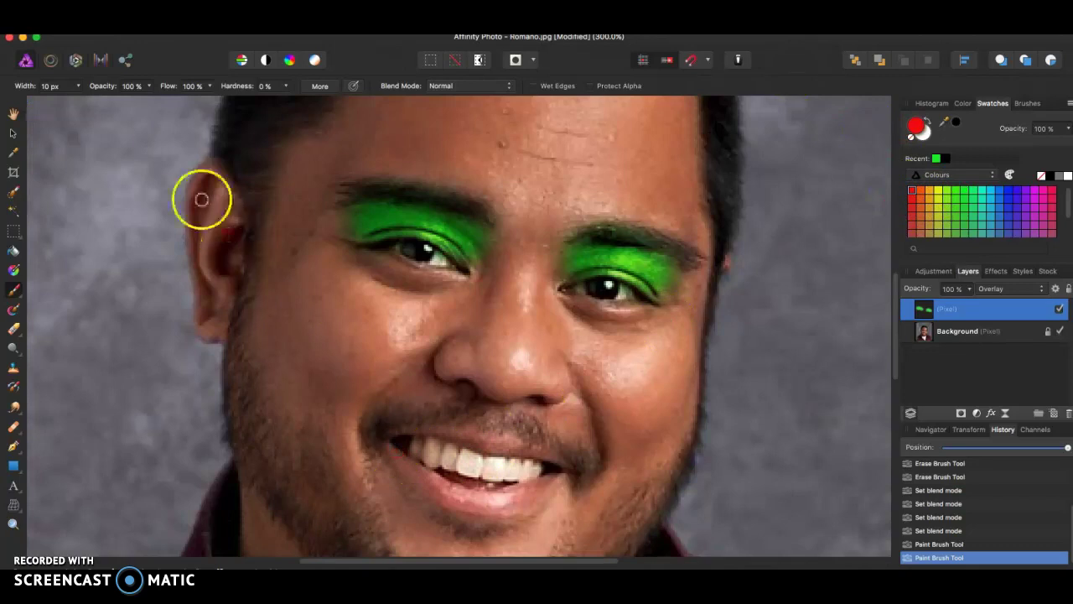
{"action": "left_click", "coordinate": [79, 87]}
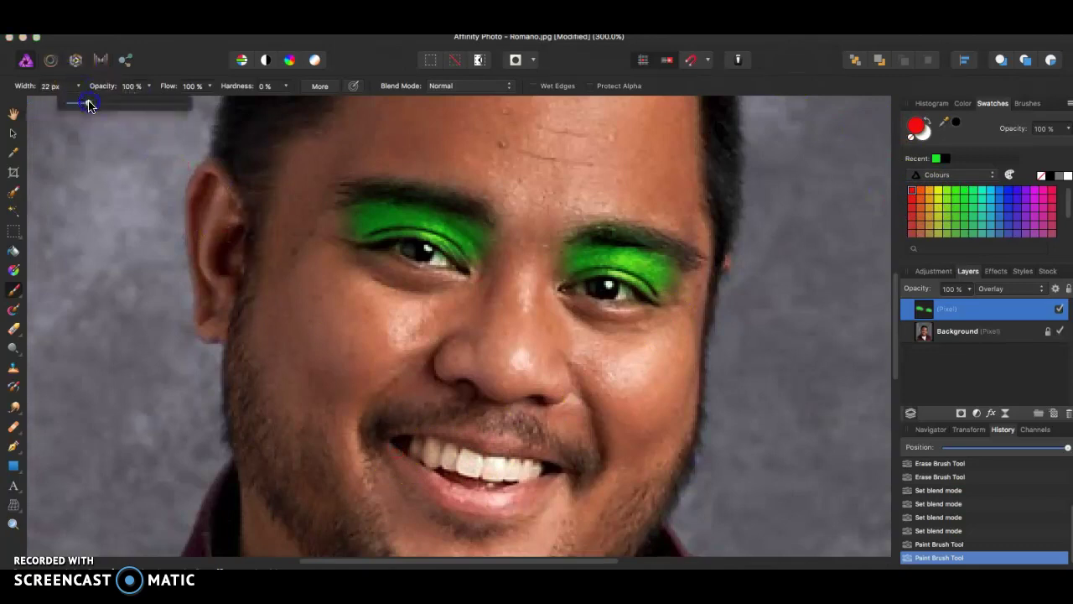
{"action": "mouse_move", "coordinate": [413, 472]}
{"action": "left_mouse_down"}
{"action": "mouse_move", "coordinate": [395, 456]}
{"action": "mouse_move", "coordinate": [408, 473]}
{"action": "left_mouse_up"}
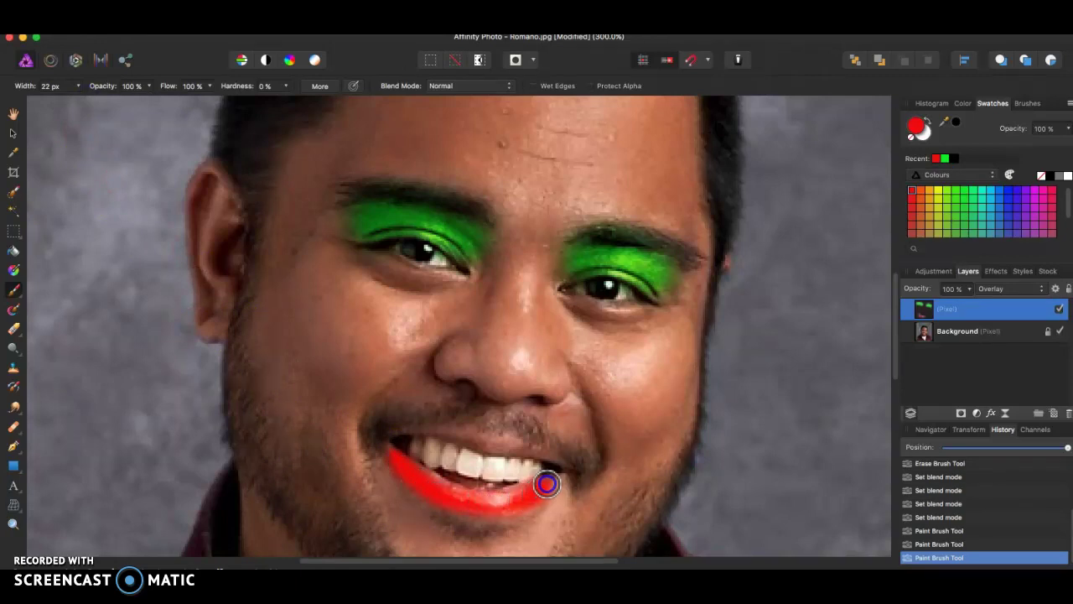
{"action": "left_click_drag", "start_coordinate": [397, 438], "coordinate": [430, 432]}
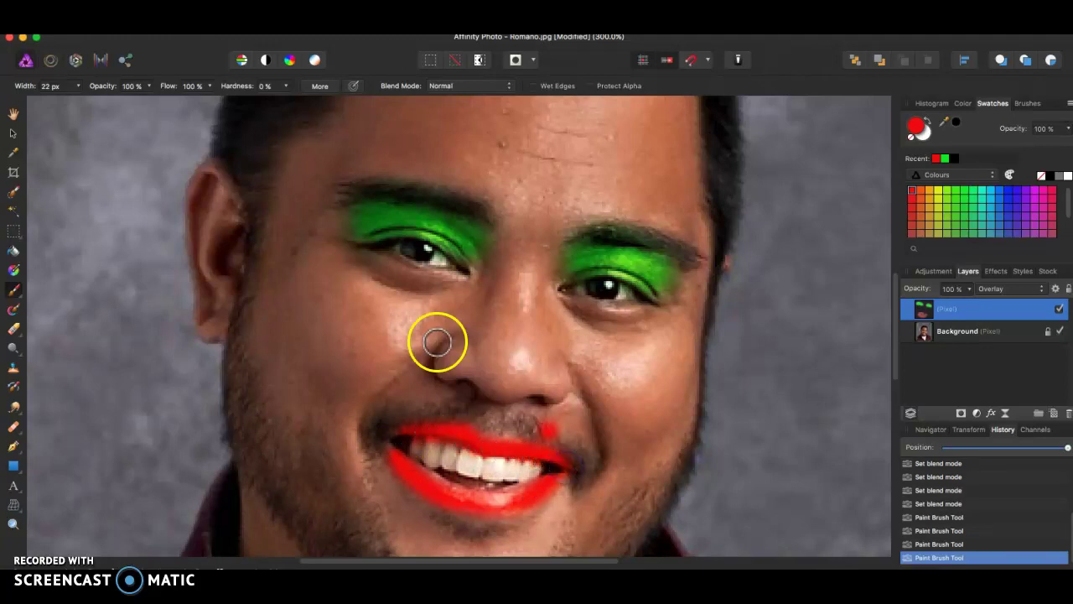
Step: Undo the red lip strokes, keeping the green eyeshadow
{"action": "key", "text": "super+minus"}
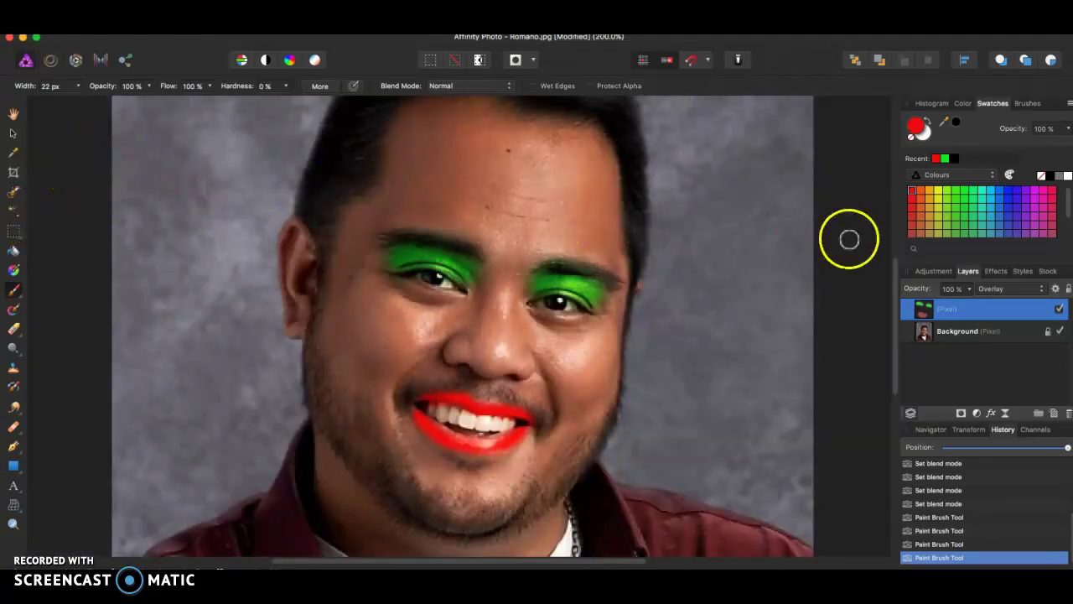
{"action": "key", "text": "super+z"}
{"action": "key", "text": "super+z"}
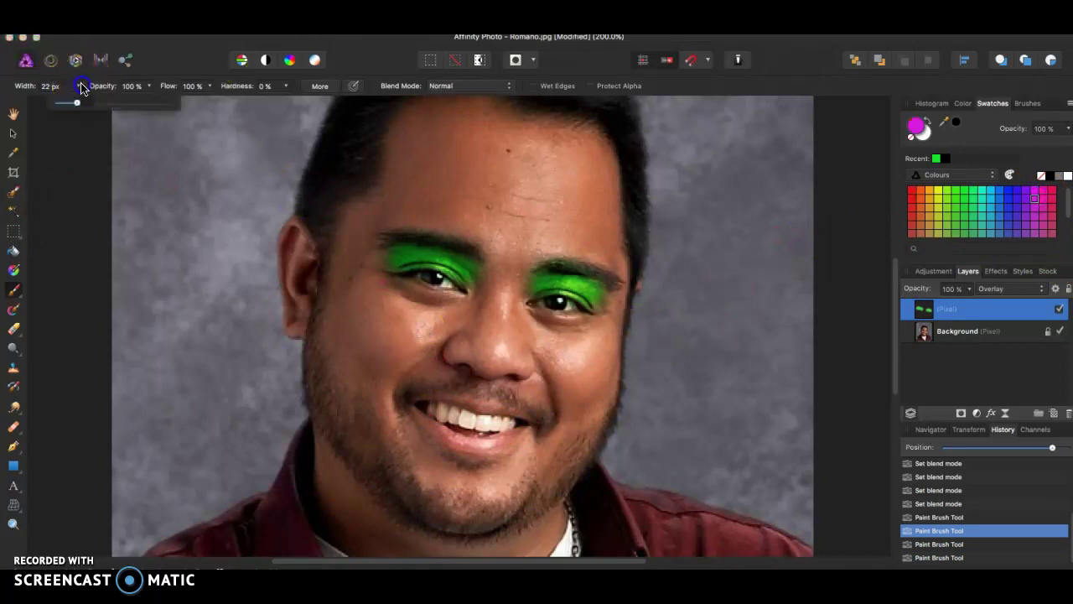
Step: Try painting the upper lip magenta with the 22 px brush and undo the stroke
{"action": "scroll", "coordinate": [464, 453], "scroll_direction": "up", "scroll_amount": 3}
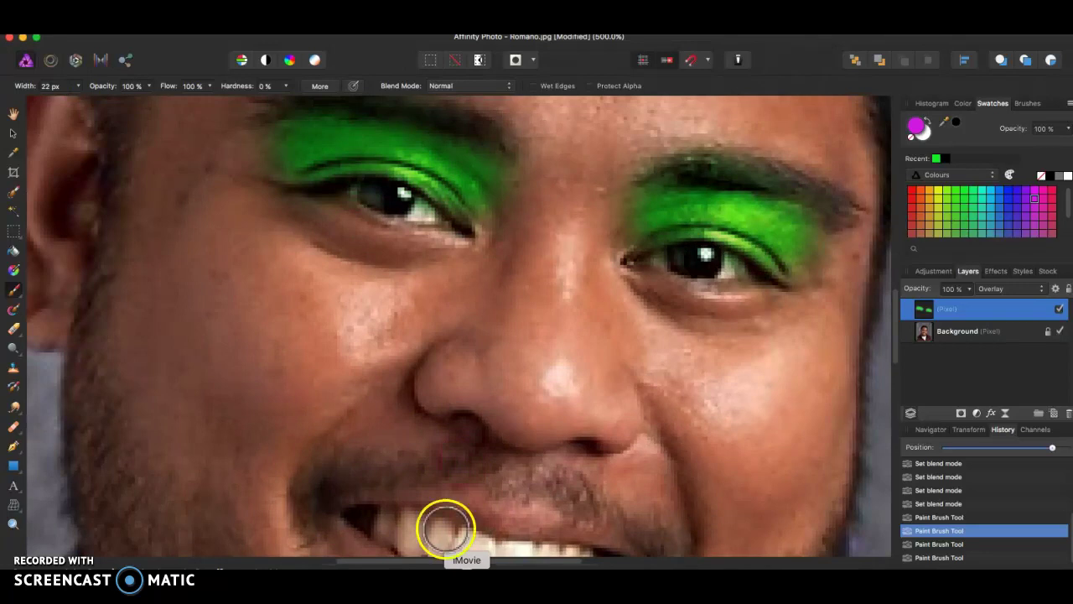
{"action": "left_click_drag", "start_coordinate": [462, 458], "coordinate": [487, 287]}
{"action": "mouse_move", "coordinate": [384, 325]}
{"action": "left_mouse_down"}
{"action": "mouse_move", "coordinate": [463, 323]}
{"action": "mouse_move", "coordinate": [516, 342]}
{"action": "left_mouse_up"}
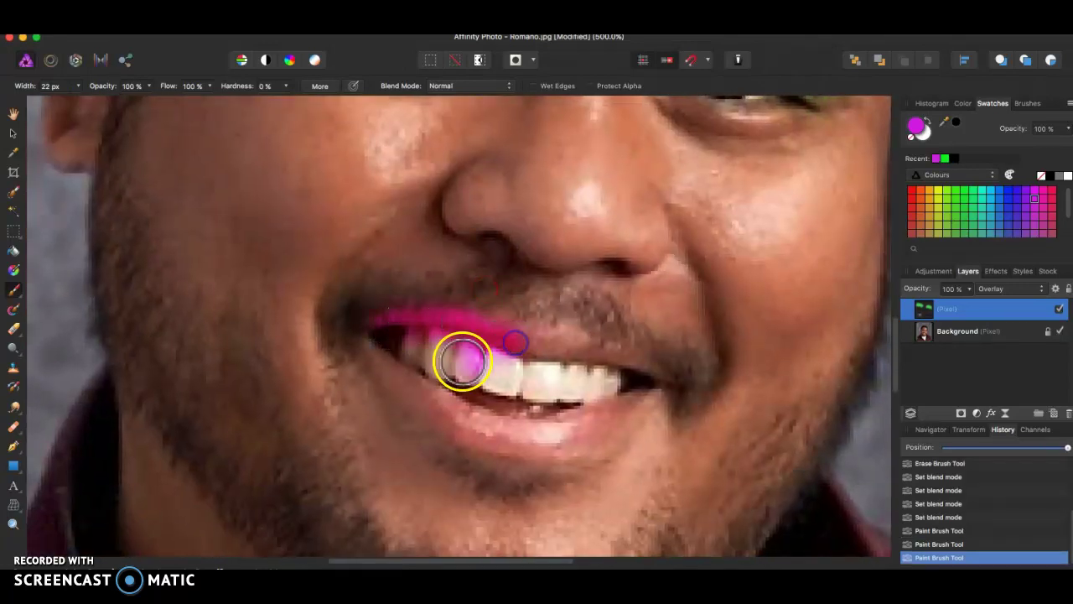
{"action": "scroll", "coordinate": [462, 361], "scroll_direction": "down", "scroll_amount": 5}
{"action": "key", "text": "super+z"}
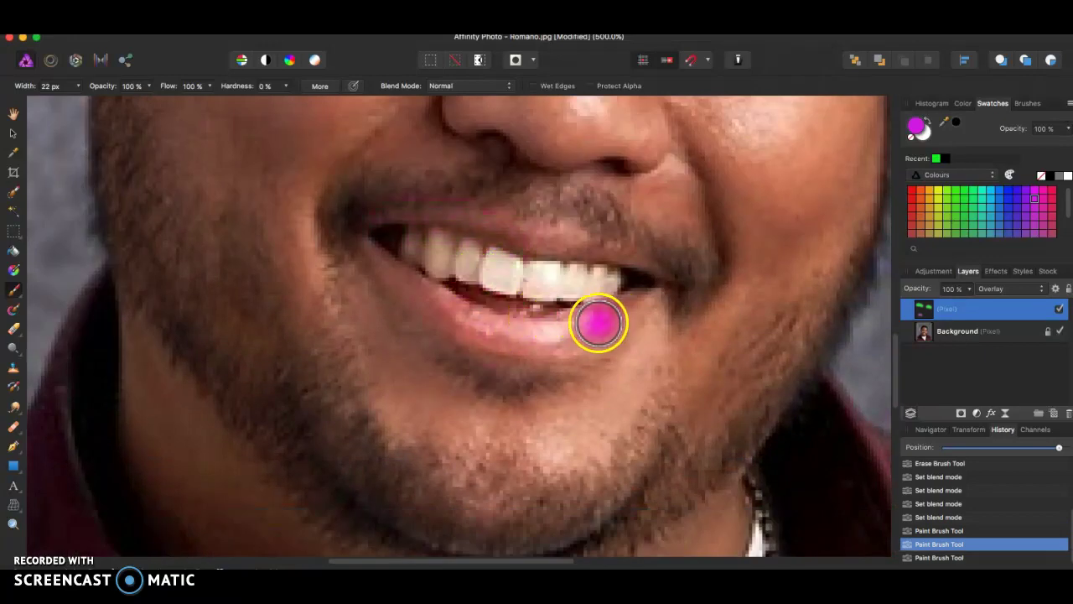
Step: Reduce the brush width to 5 px and paint the upper and lower lips magenta
{"action": "left_click", "coordinate": [78, 86]}
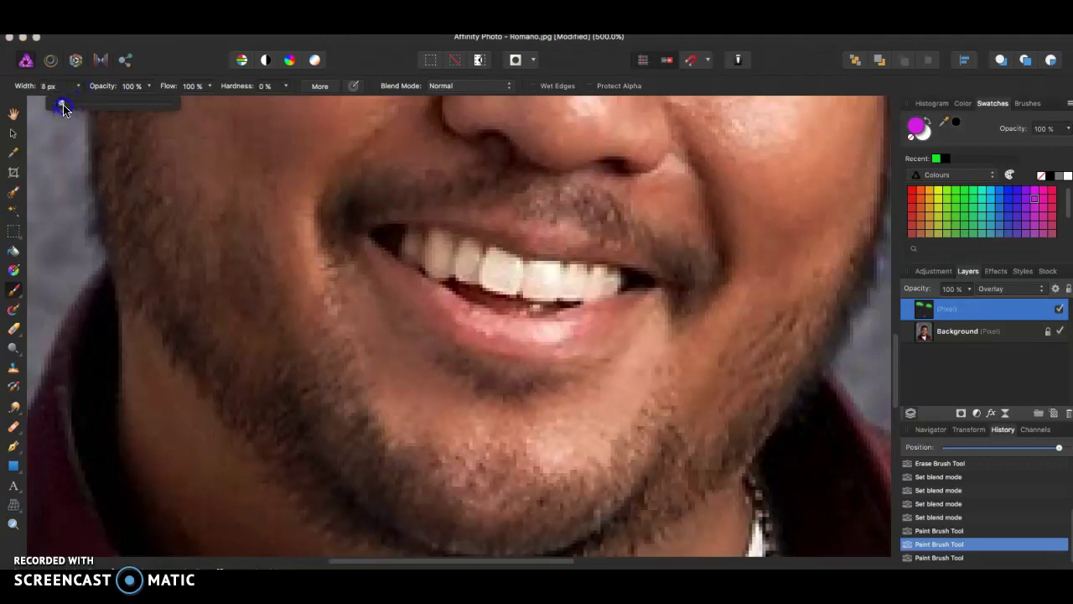
{"action": "mouse_move", "coordinate": [398, 263]}
{"action": "left_mouse_down"}
{"action": "mouse_move", "coordinate": [372, 244]}
{"action": "mouse_move", "coordinate": [387, 265]}
{"action": "left_mouse_up"}
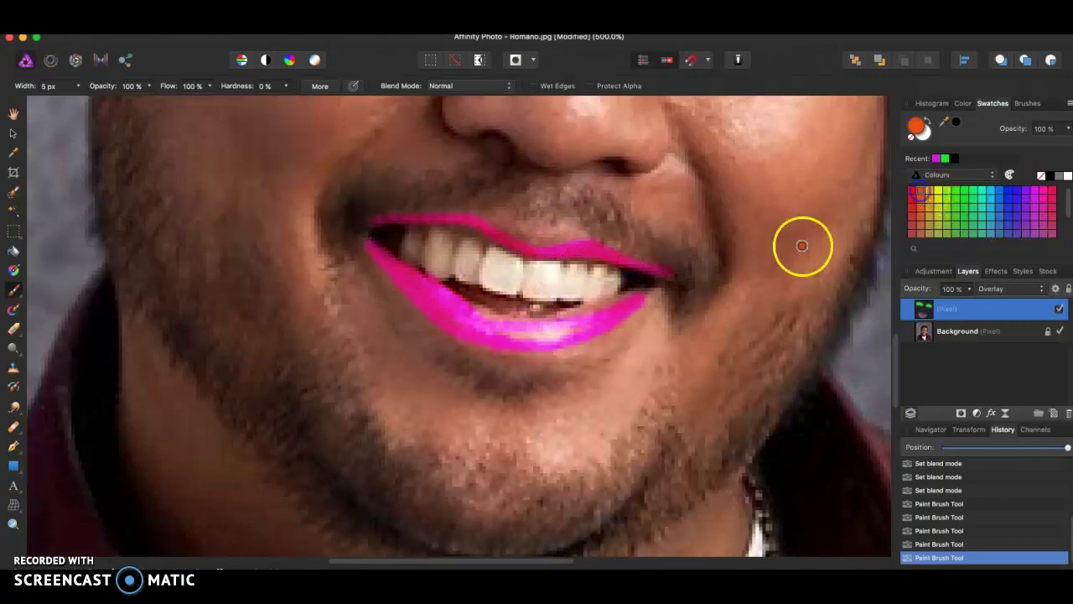
Step: Try tinting a front upper tooth with orange and with magenta, undoing each test stroke
{"action": "left_click", "coordinate": [490, 278]}
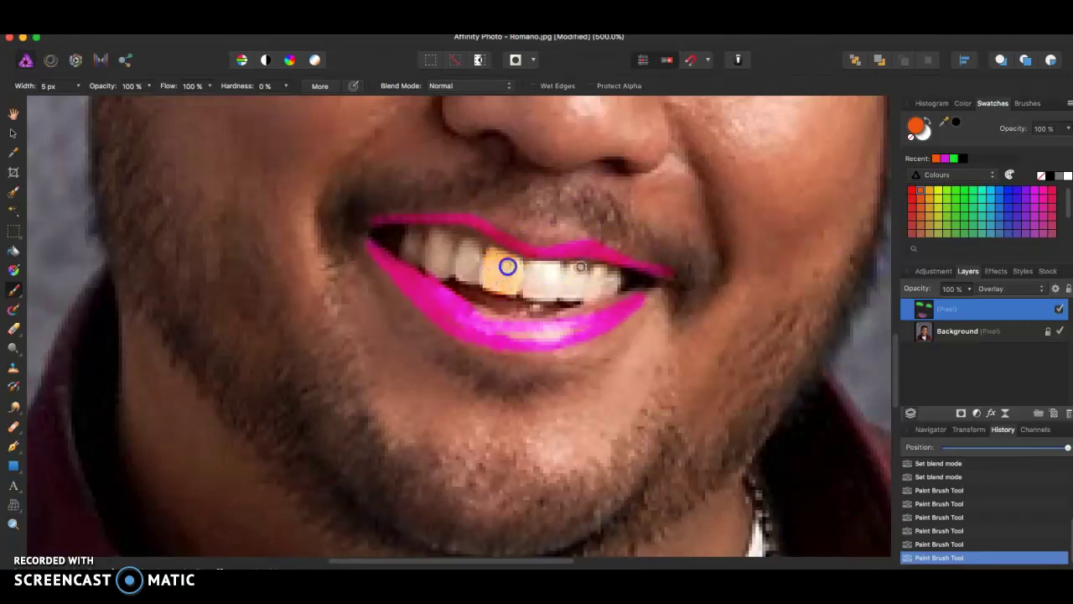
{"action": "key", "text": "super+equal"}
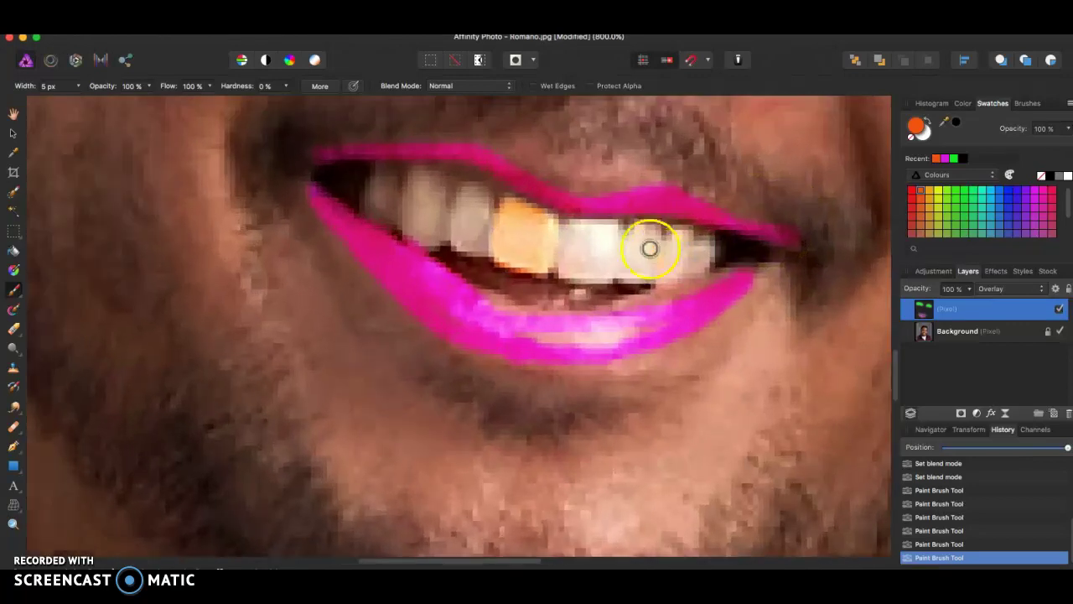
{"action": "key", "text": "super+z"}
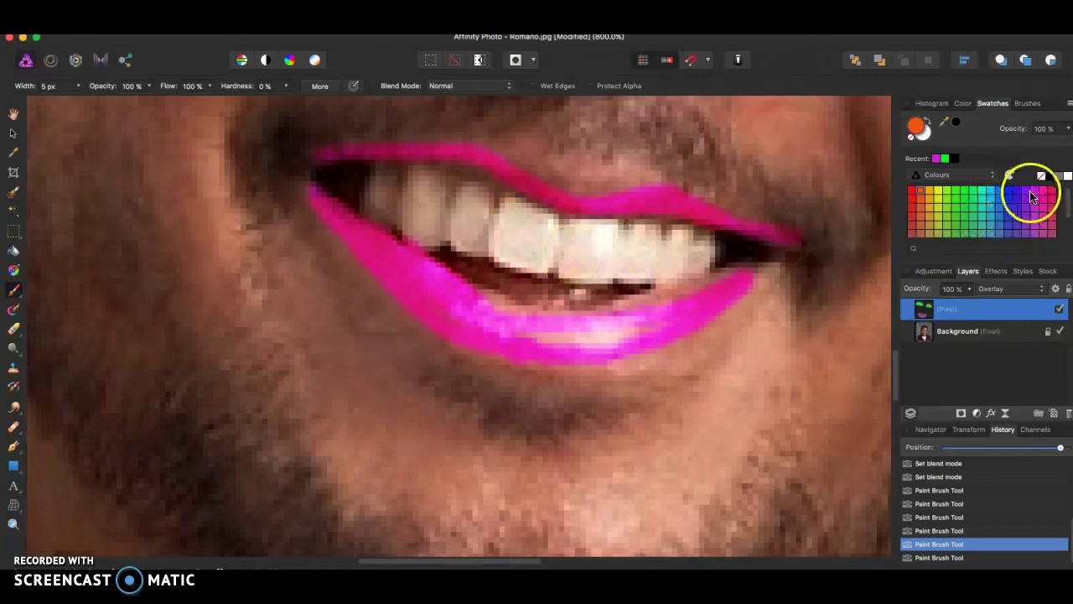
{"action": "left_click_drag", "start_coordinate": [520, 252], "coordinate": [531, 223]}
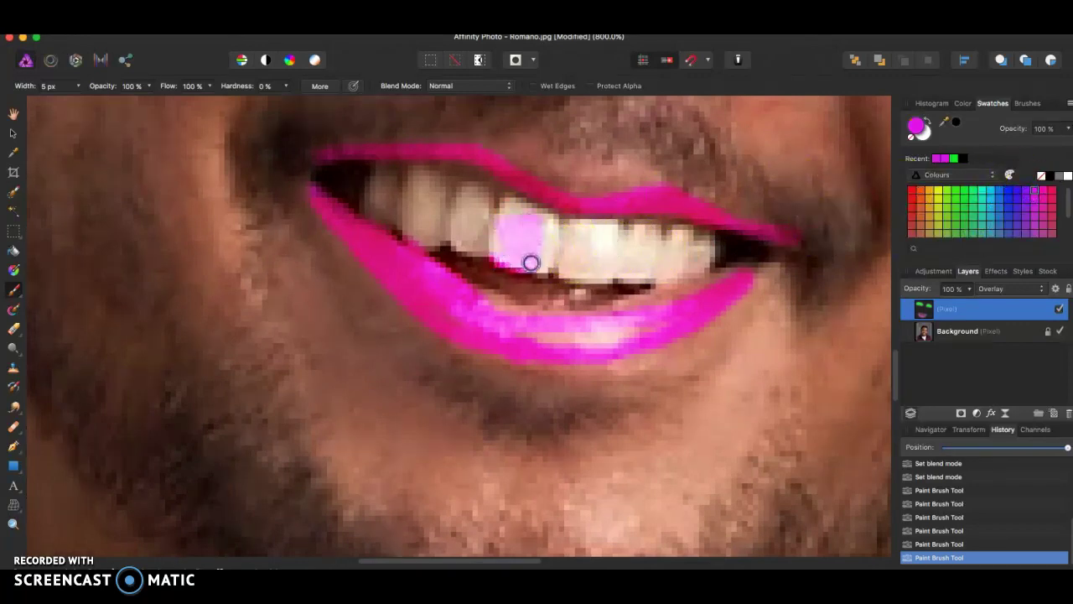
{"action": "key", "text": "super+z"}
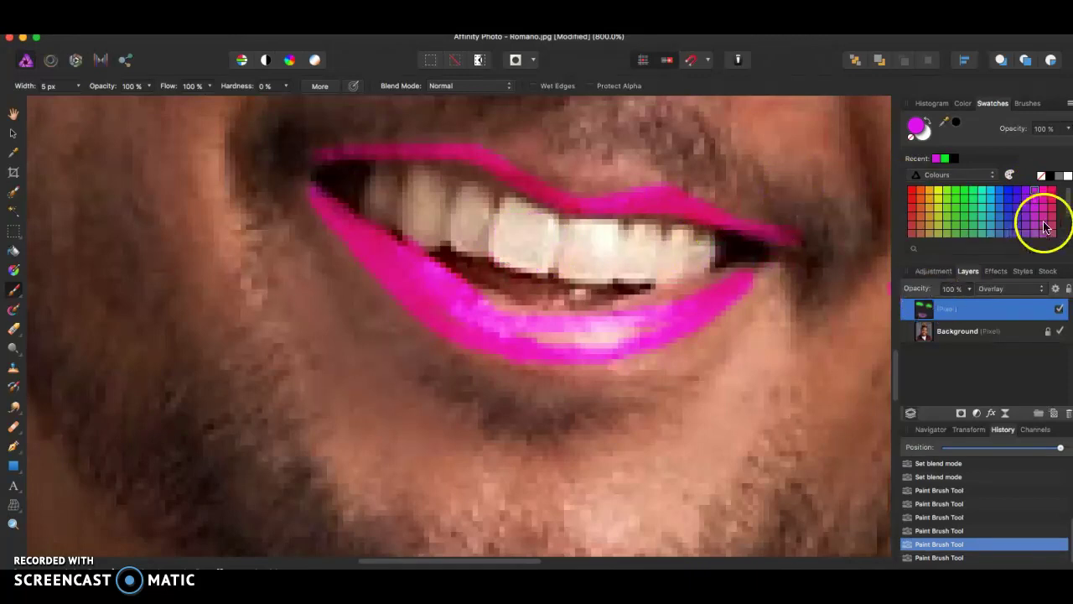
Step: Pick a muted purple swatch, paint over the upper teeth and redo the undone stroke
{"action": "left_click_drag", "start_coordinate": [626, 207], "coordinate": [517, 238]}
{"action": "left_click_drag", "start_coordinate": [583, 249], "coordinate": [677, 261]}
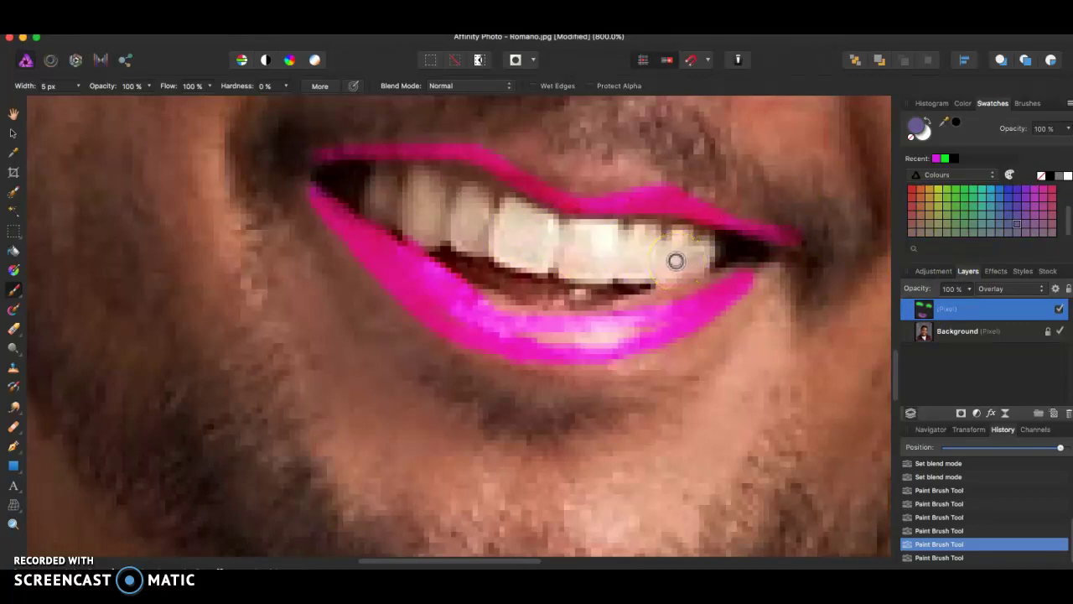
{"action": "key", "text": "super+minus"}
{"action": "key", "text": "super+minus"}
{"action": "key", "text": "super+minus"}
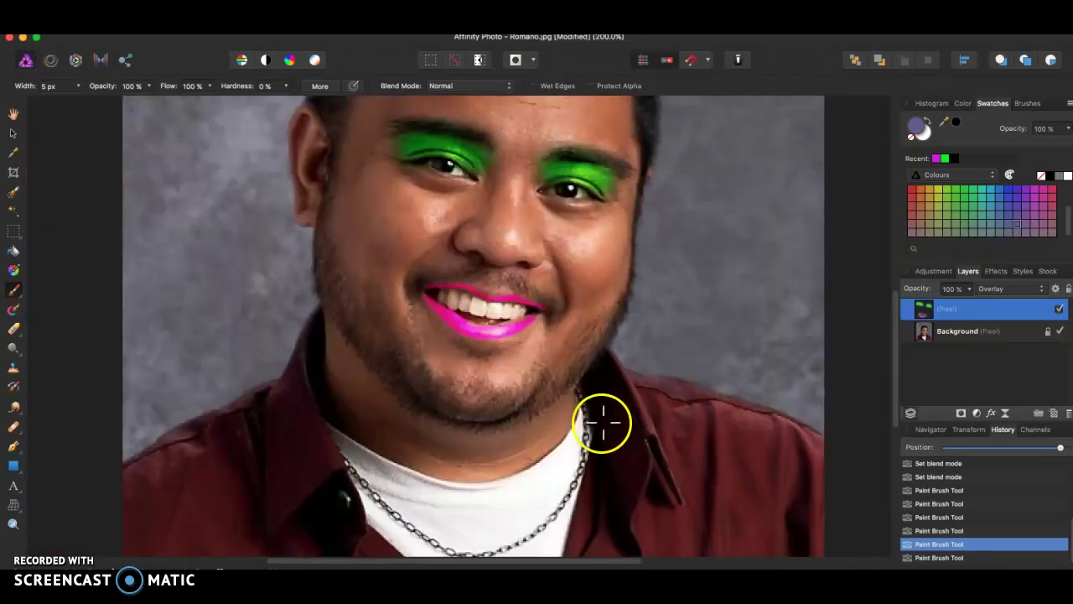
{"action": "key", "text": "super+shift+z"}
Step: Increase the brush width to 55 px and try tinting the neck, T-shirt neckline and shirt collar with the muted purple
{"action": "left_click", "coordinate": [74, 93]}
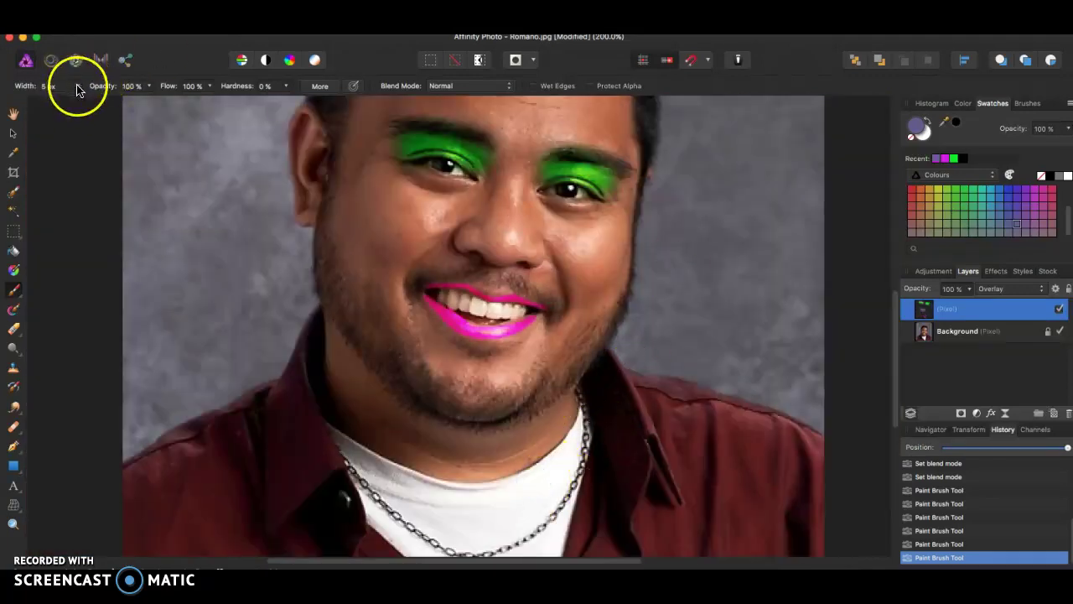
{"action": "left_click", "coordinate": [75, 87]}
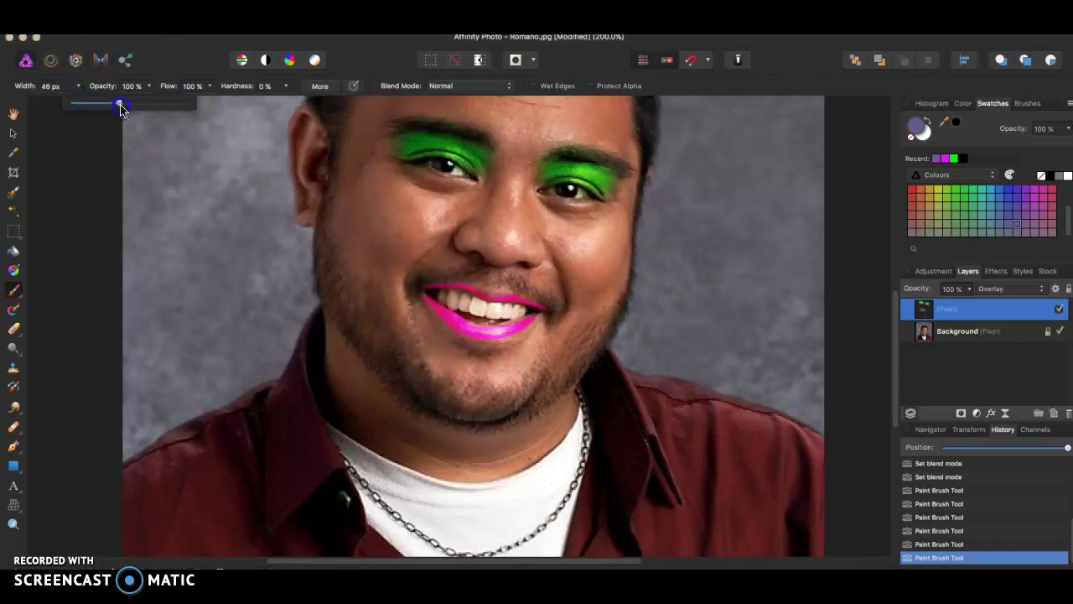
{"action": "left_click_drag", "start_coordinate": [121, 107], "coordinate": [126, 107]}
{"action": "left_click", "coordinate": [467, 486]}
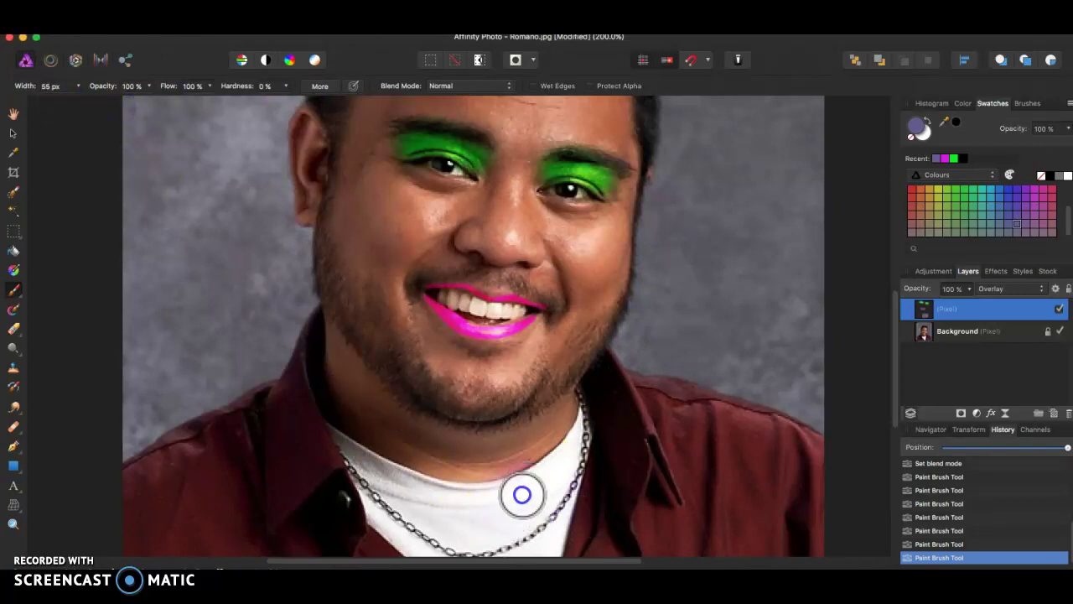
{"action": "left_click", "coordinate": [400, 460]}
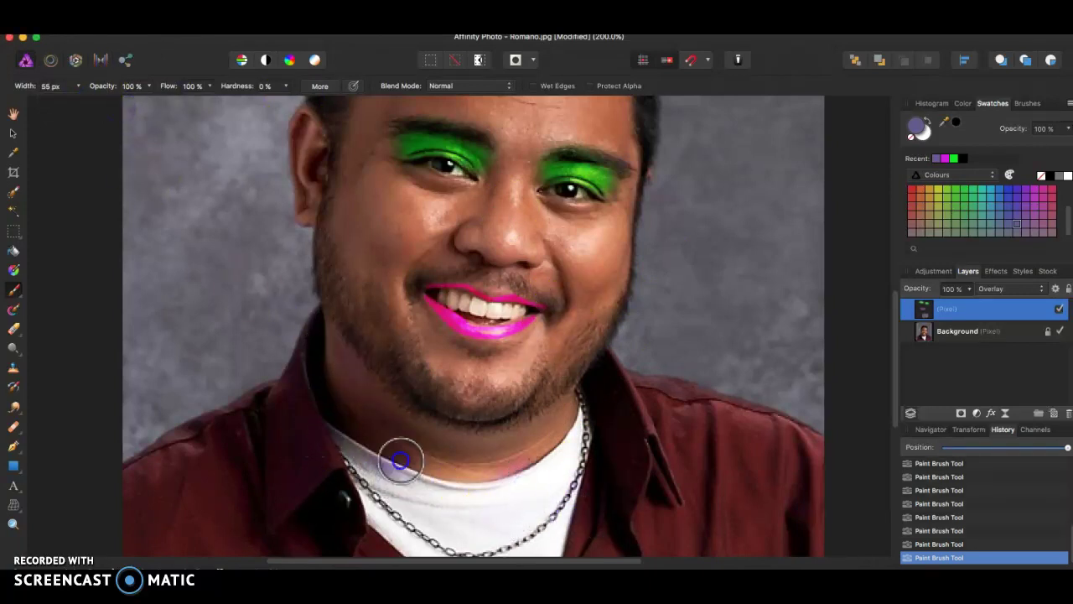
{"action": "left_click", "coordinate": [418, 413]}
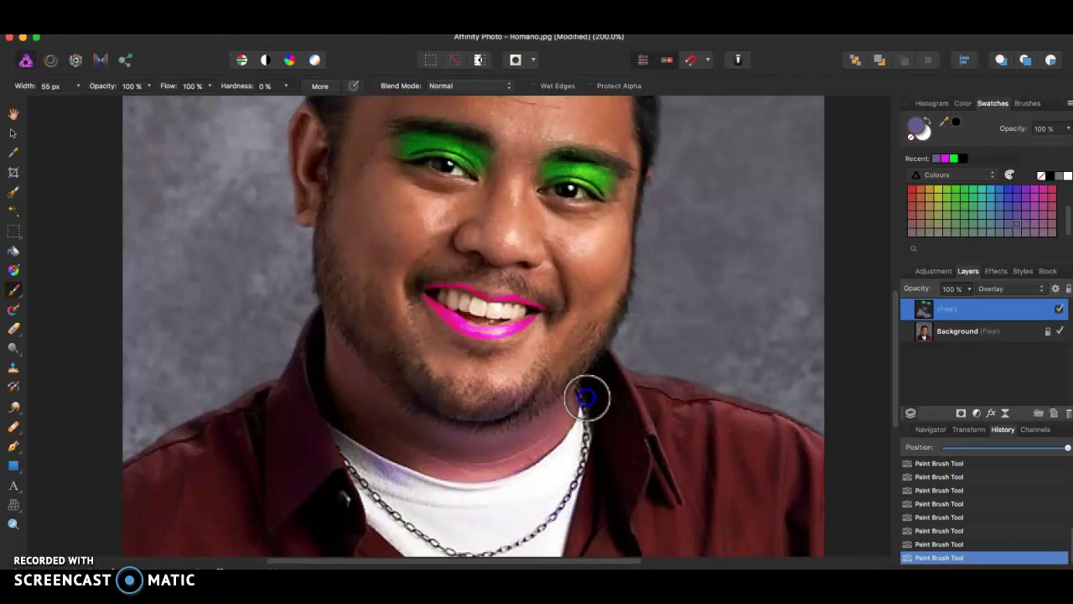
{"action": "left_click", "coordinate": [513, 481]}
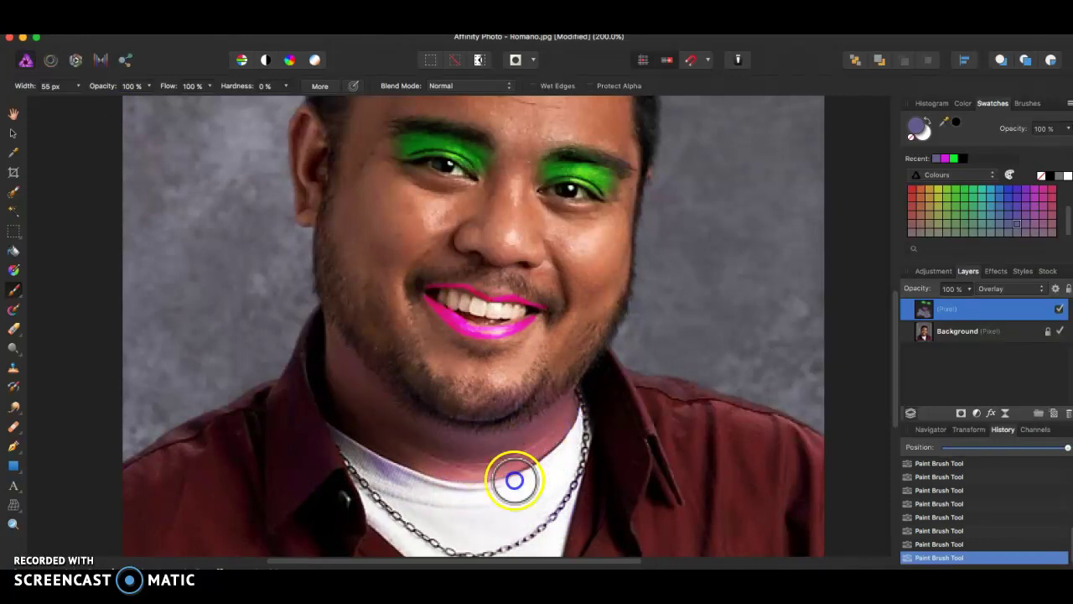
Step: Undo the muted purple strokes on the neck, T-shirt and collar
{"action": "key", "text": "super+z"}
{"action": "key", "text": "super+z"}
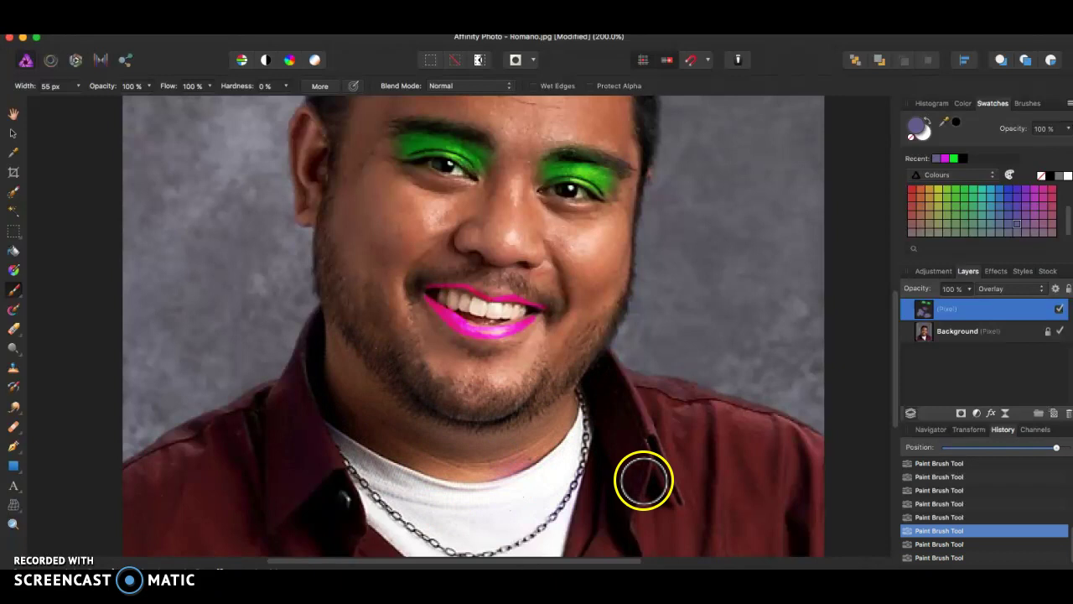
{"action": "key", "text": "super+z"}
{"action": "key", "text": "super+z"}
{"action": "mouse_move", "coordinate": [560, 478]}
{"action": "left_mouse_down"}
{"action": "mouse_move", "coordinate": [504, 512]}
{"action": "mouse_move", "coordinate": [619, 433]}
{"action": "left_mouse_up"}
{"action": "key", "text": "super+z"}
{"action": "mouse_move", "coordinate": [743, 414]}
{"action": "left_mouse_down"}
{"action": "mouse_move", "coordinate": [739, 331]}
{"action": "mouse_move", "coordinate": [720, 426]}
{"action": "left_mouse_up"}
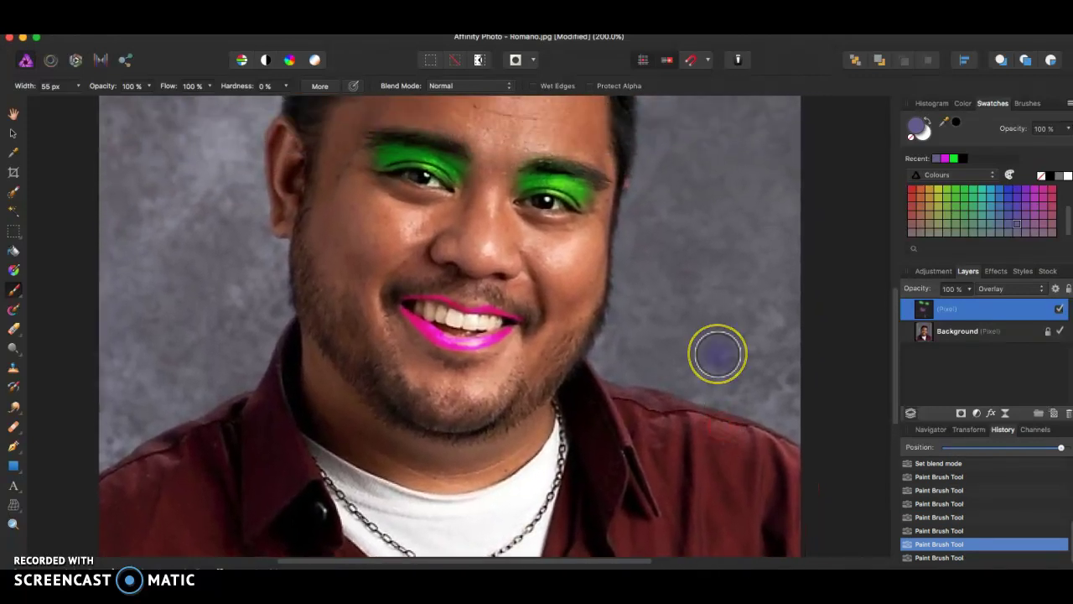
Step: Try painting his left cheek with the muted purple and a brighter violet swatch
{"action": "key", "text": "super+minus"}
{"action": "key", "text": "super+minus"}
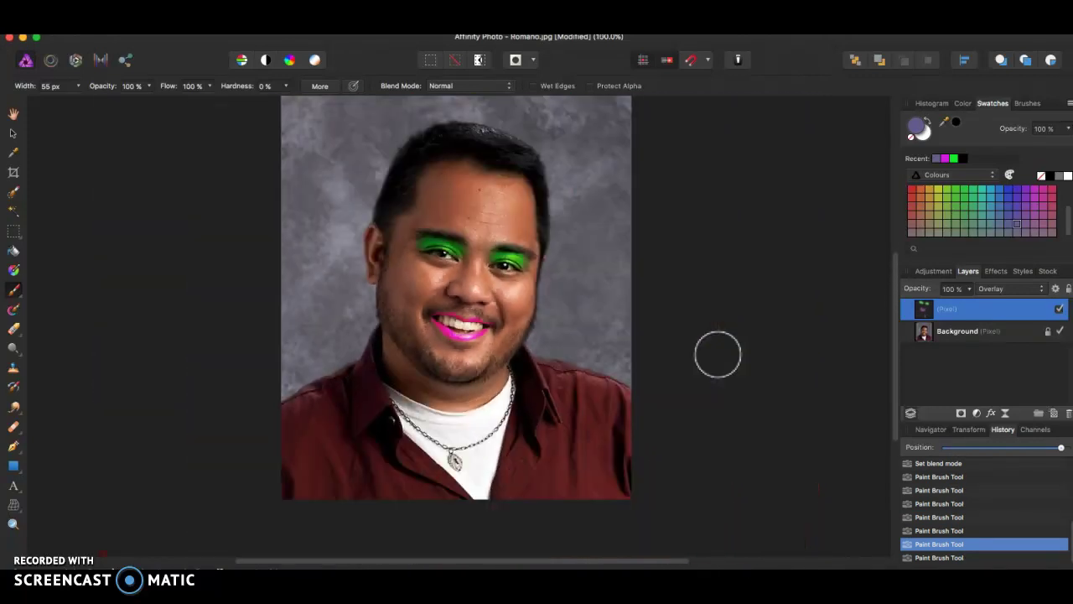
{"action": "key", "text": "super+plus"}
{"action": "key", "text": "super+plus"}
{"action": "key", "text": "super+plus"}
{"action": "key", "text": "super+plus"}
{"action": "left_click", "coordinate": [696, 273]}
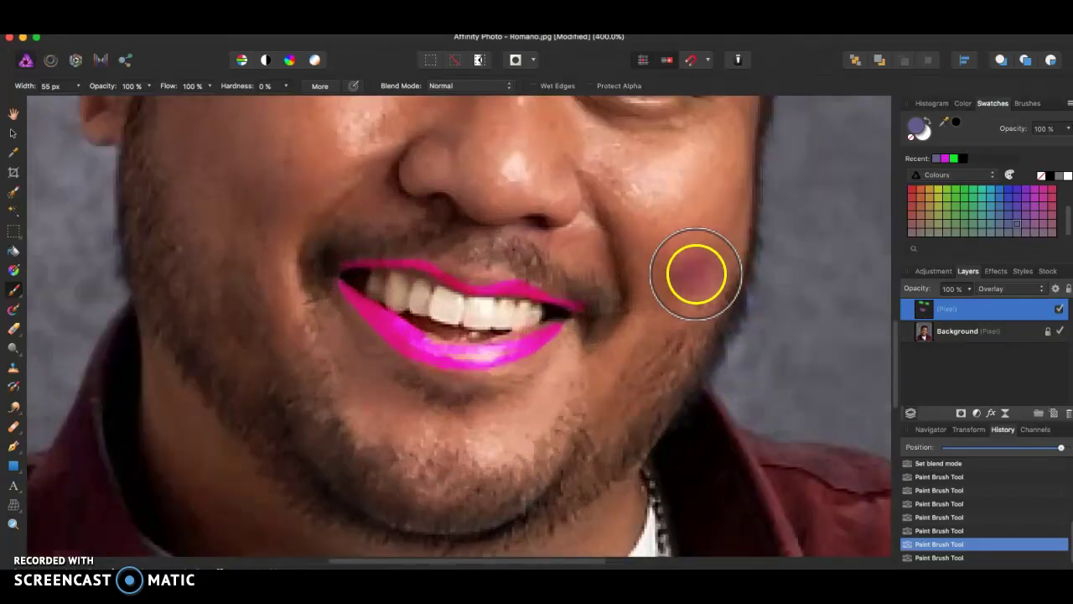
{"action": "left_click_drag", "start_coordinate": [696, 272], "coordinate": [678, 215]}
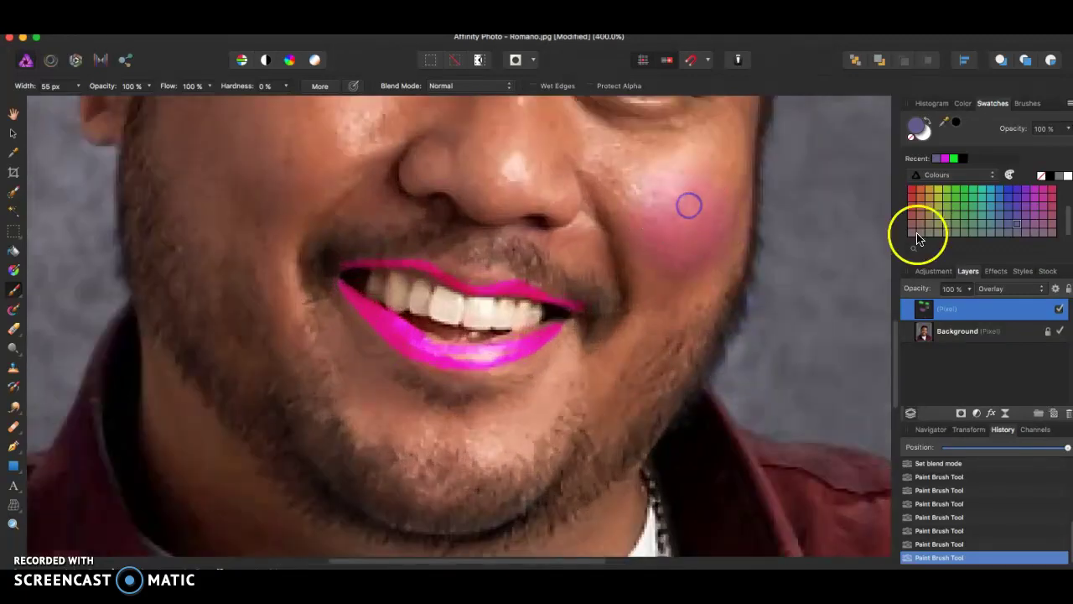
{"action": "left_click", "coordinate": [1028, 191]}
{"action": "left_click_drag", "start_coordinate": [743, 177], "coordinate": [721, 182]}
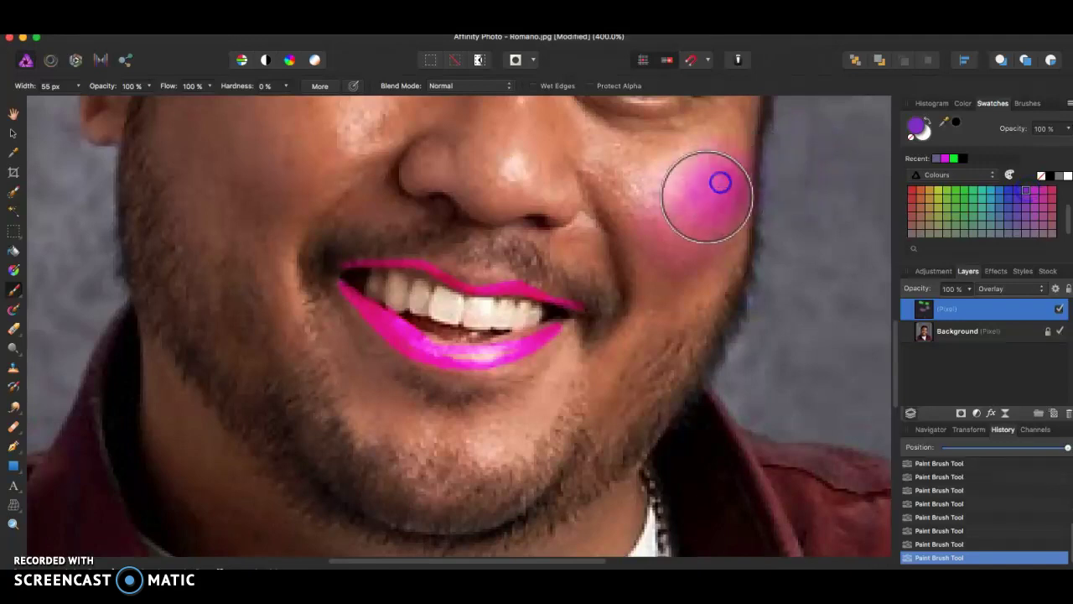
Step: Try painting over the coloured cheek with golden yellow and green swatches
{"action": "left_click", "coordinate": [929, 191]}
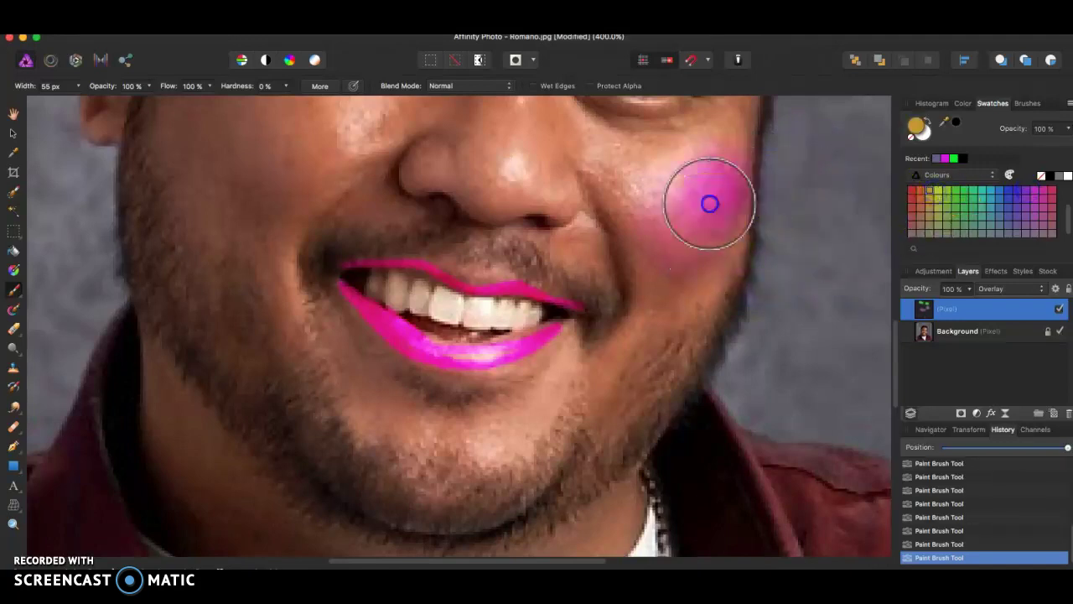
{"action": "left_click", "coordinate": [709, 204]}
{"action": "left_click_drag", "start_coordinate": [814, 233], "coordinate": [743, 323]}
{"action": "left_click", "coordinate": [638, 296]}
{"action": "left_click_drag", "start_coordinate": [638, 296], "coordinate": [618, 277]}
{"action": "left_click", "coordinate": [954, 223]}
{"action": "left_click", "coordinate": [638, 337]}
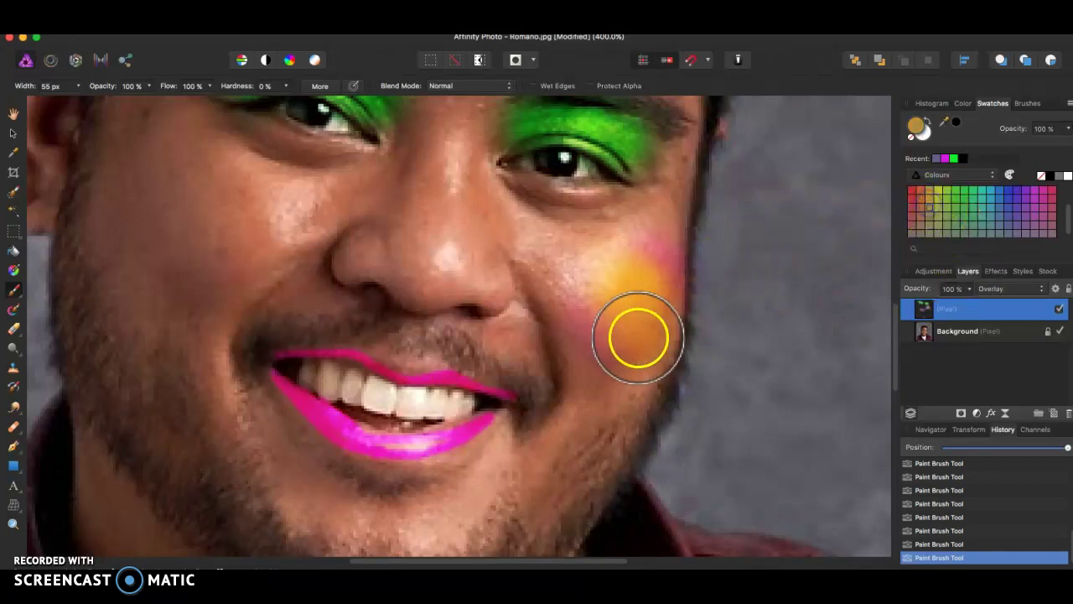
{"action": "left_click", "coordinate": [955, 197]}
{"action": "left_click_drag", "start_coordinate": [662, 277], "coordinate": [600, 283]}
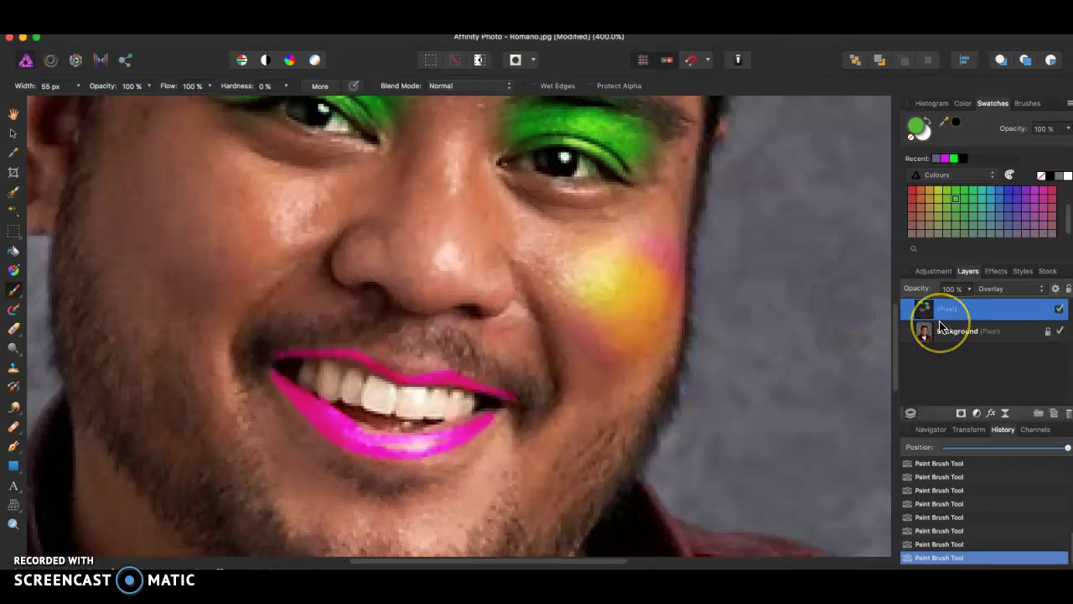
Step: Try painting the shirt below his left shoulder with the green 55 px brush
{"action": "key", "text": "super+minus"}
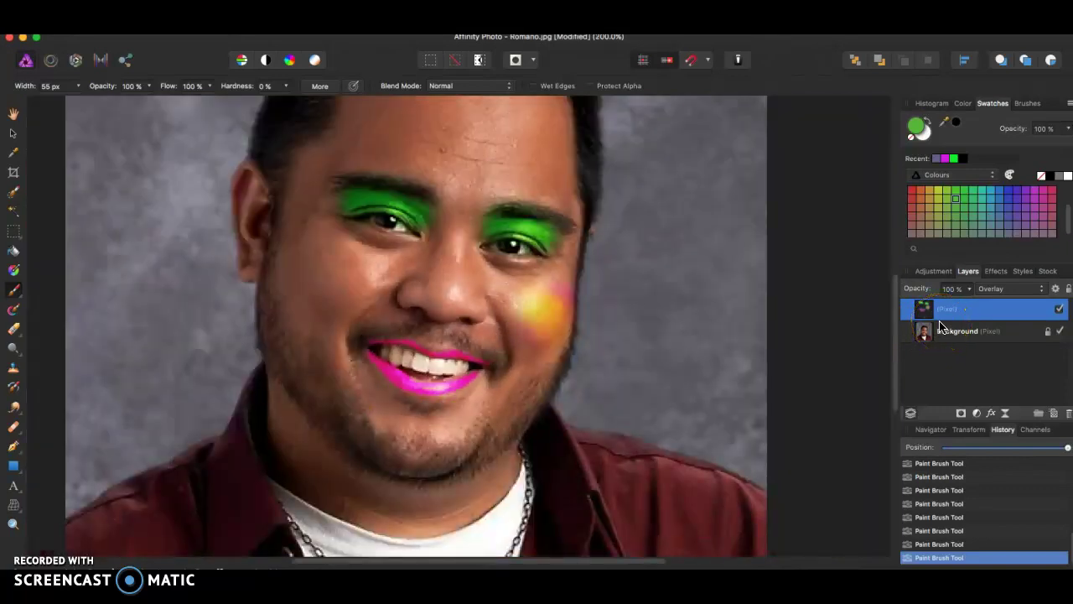
{"action": "key", "text": "super+minus"}
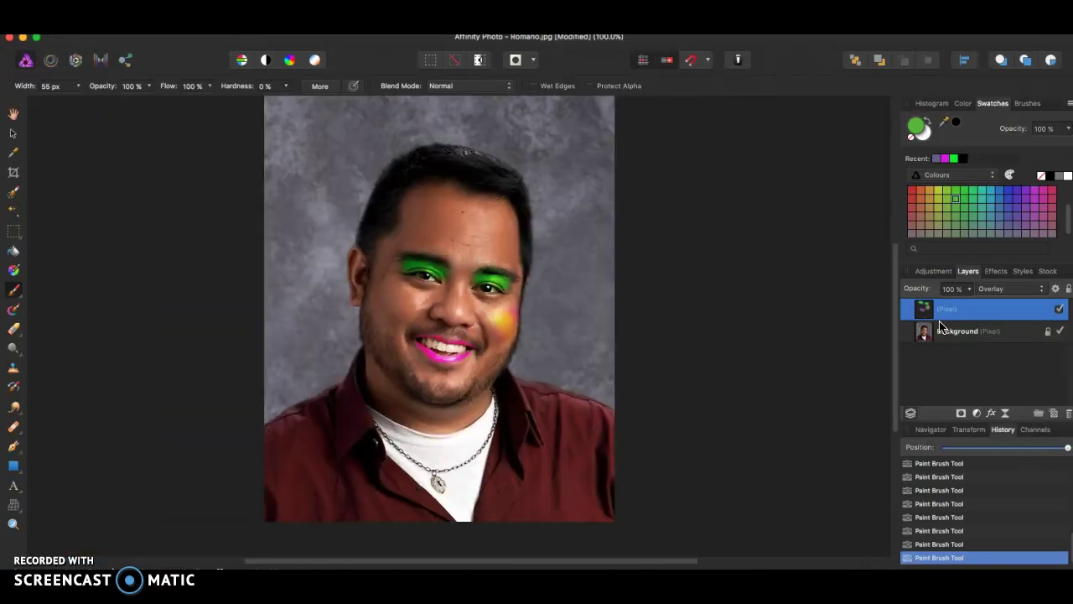
{"action": "key", "text": "super+equal"}
{"action": "key", "text": "super+minus"}
{"action": "left_click_drag", "start_coordinate": [559, 420], "coordinate": [559, 501]}
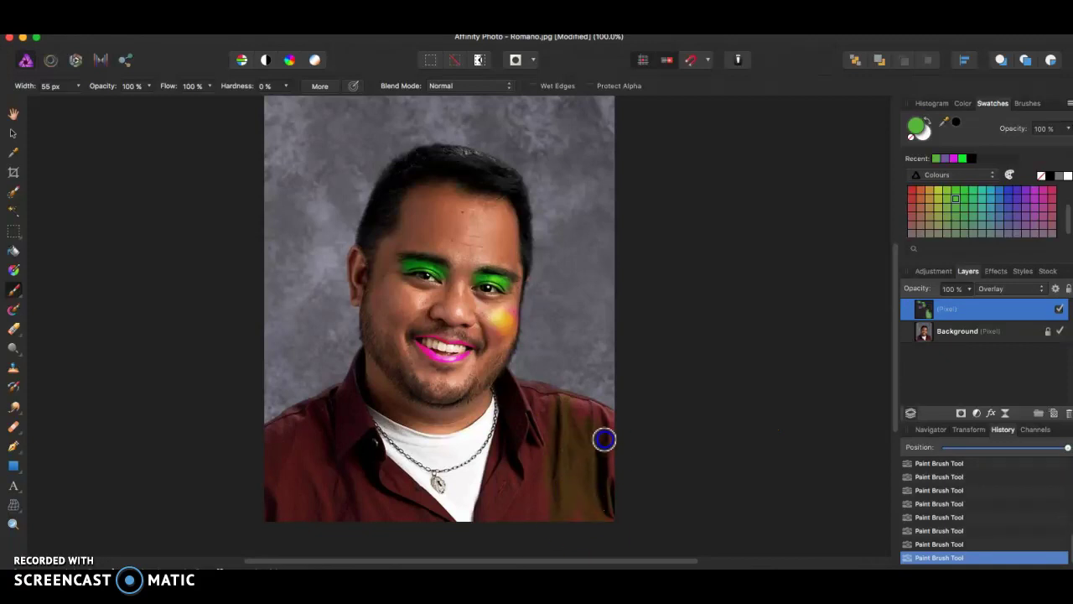
Step: Undo the green shirt strokes and all the test colours on the cheek
{"action": "key", "text": "super+z"}
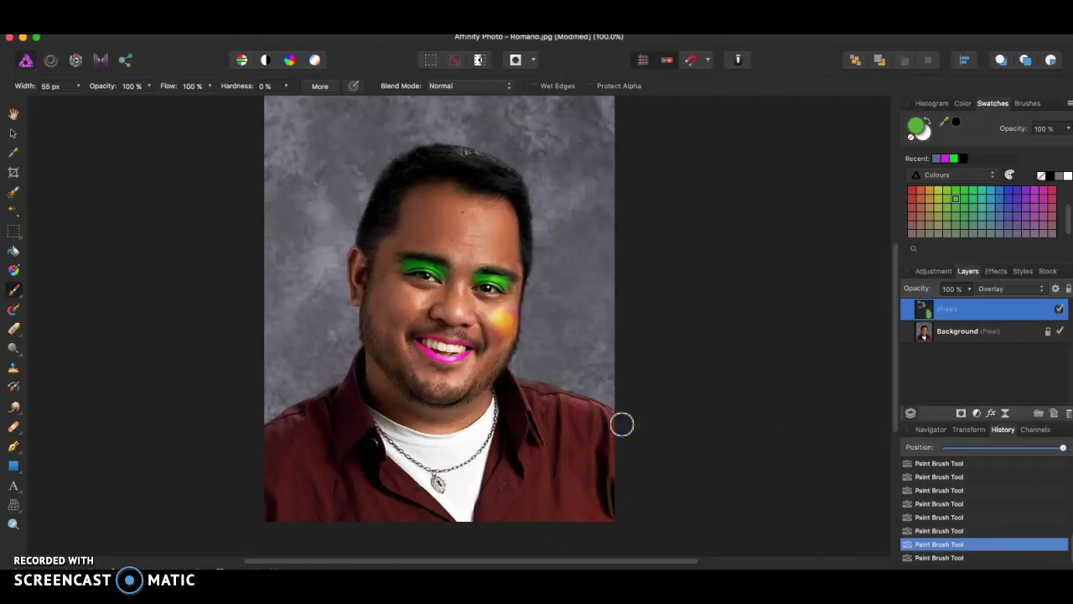
{"action": "key", "text": "super+z"}
{"action": "key", "text": "super+z"}
{"action": "key", "text": "super+z"}
{"action": "key", "text": "super+z"}
{"action": "key", "text": "super+z"}
{"action": "key", "text": "super+z"}
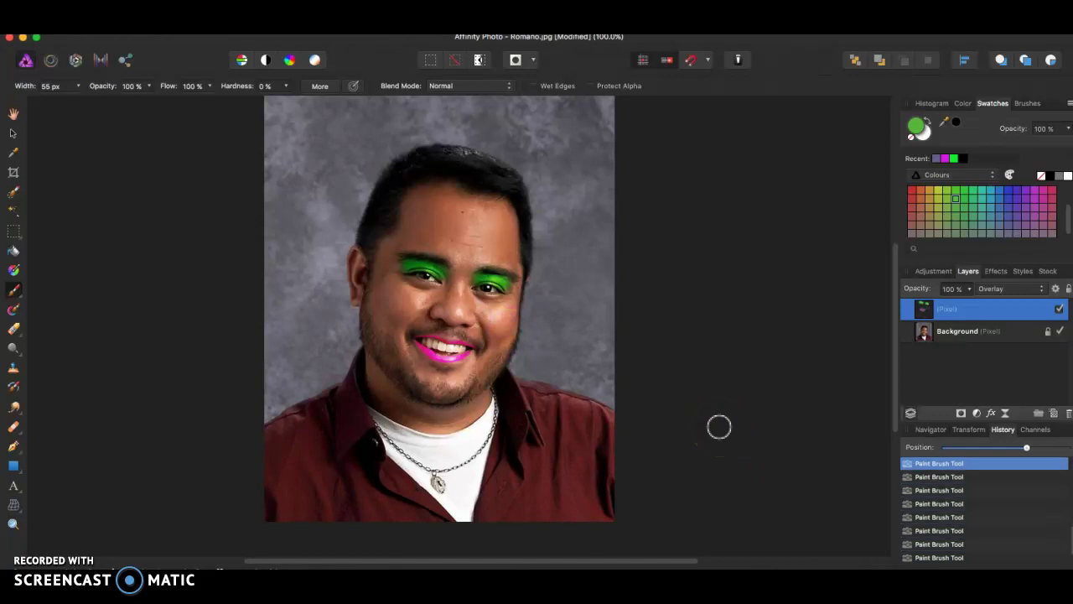
{"action": "left_click", "coordinate": [13, 192]}
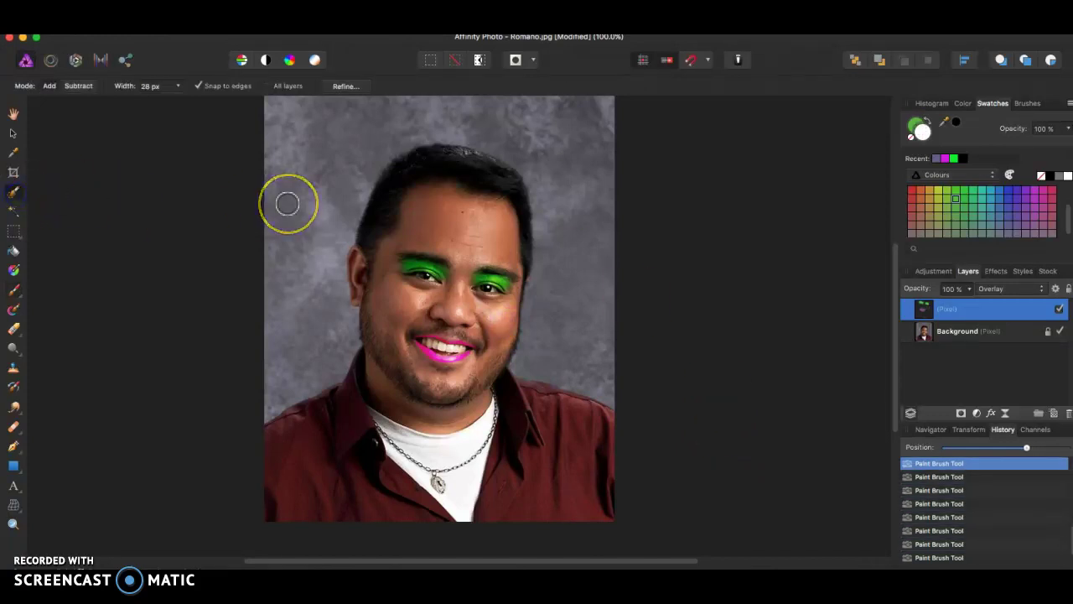
{"action": "left_click", "coordinate": [15, 227]}
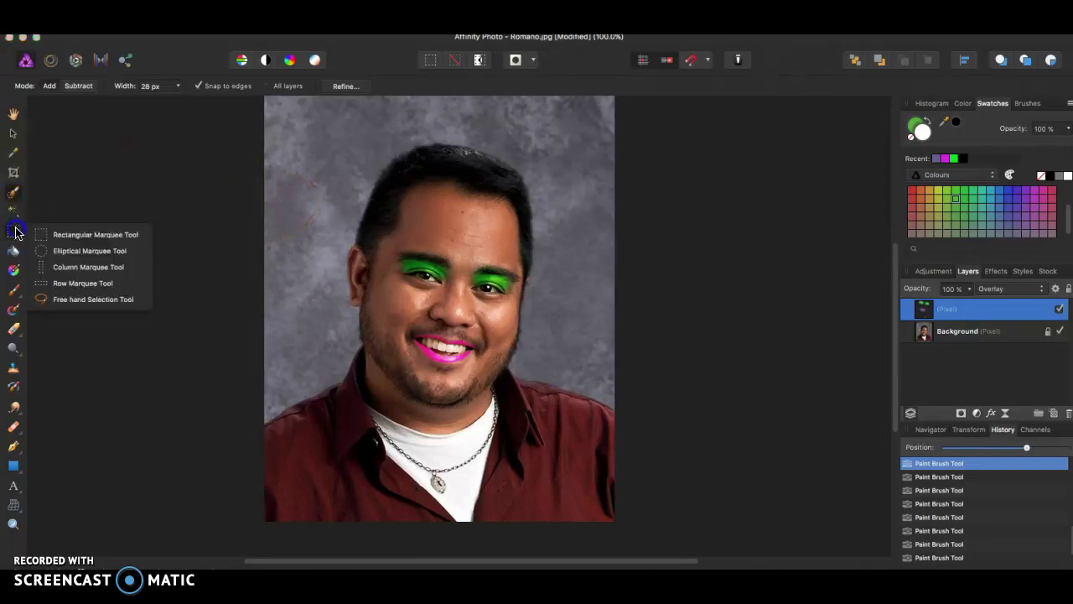
{"action": "left_click", "coordinate": [49, 247]}
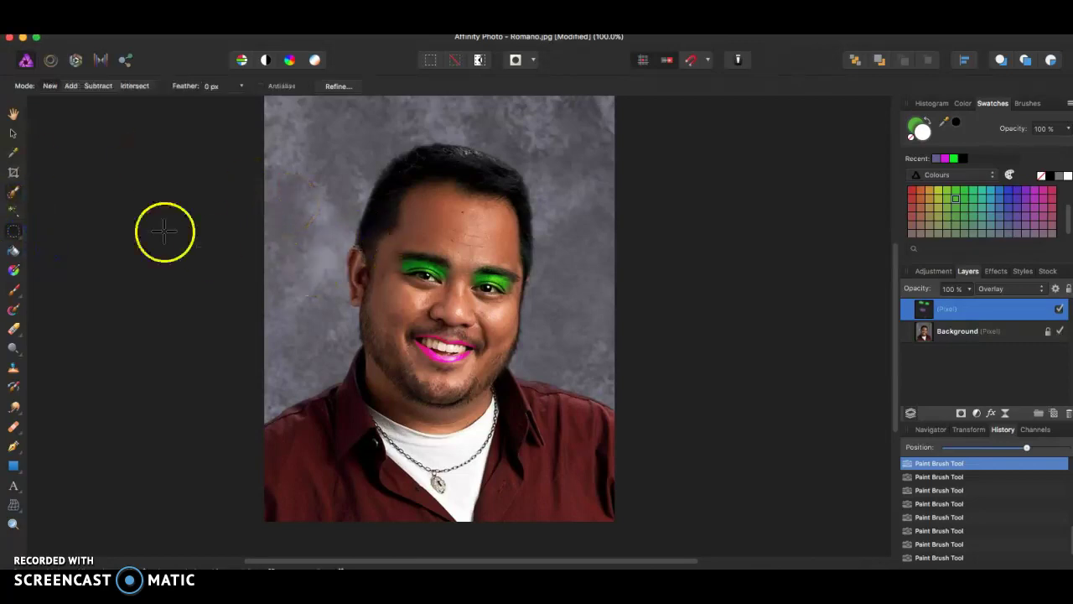
{"action": "left_click", "coordinate": [14, 229]}
Step: Select the whole dark red shirt on the Background layer with the 28 px Selection Brush, including both collar sides
{"action": "left_click", "coordinate": [13, 195]}
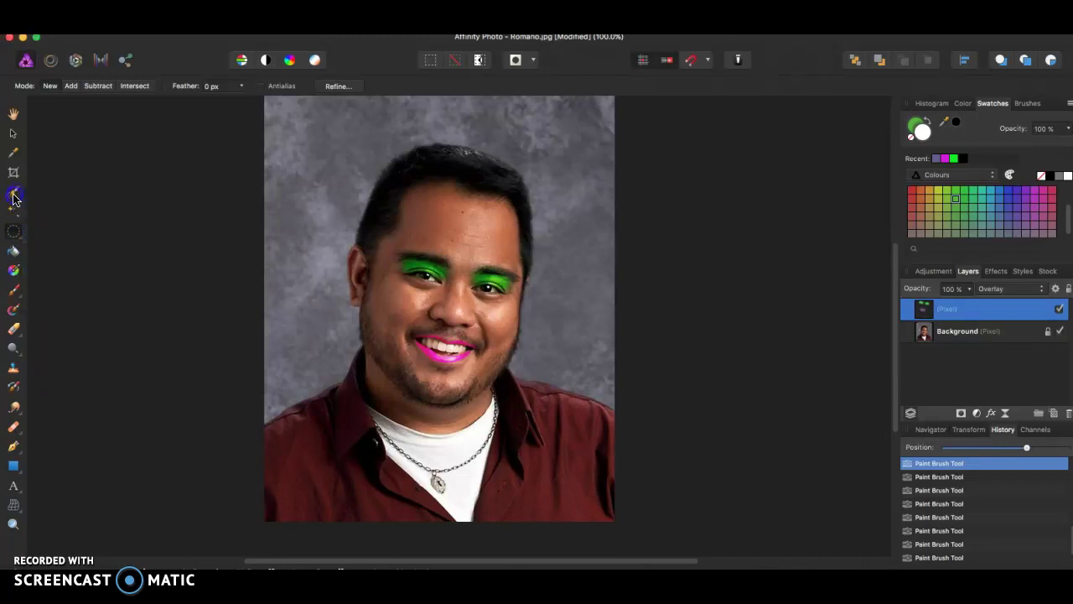
{"action": "left_click_drag", "start_coordinate": [518, 394], "coordinate": [517, 488]}
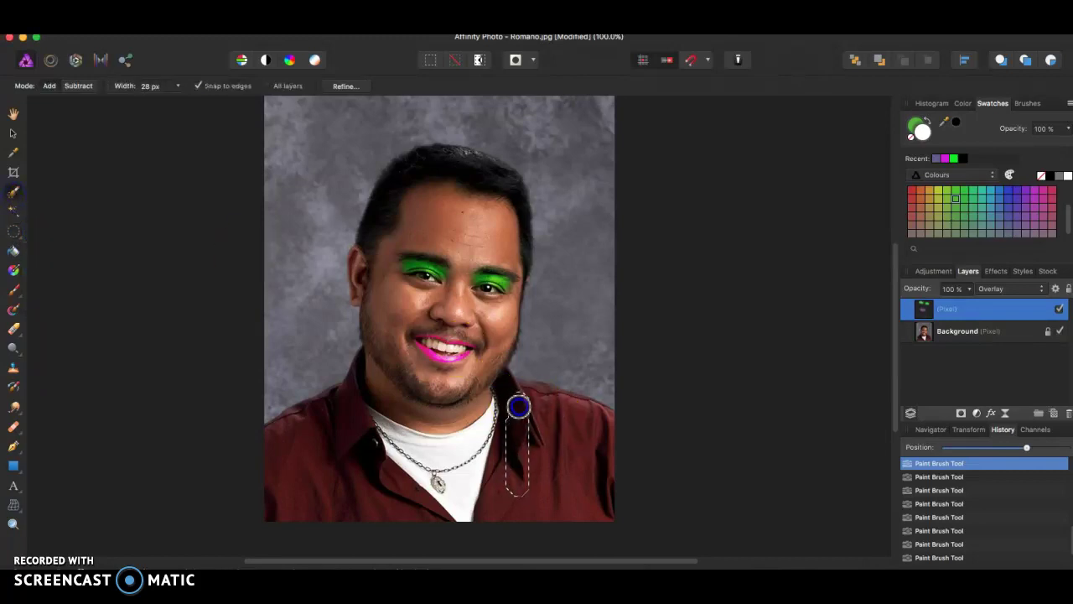
{"action": "left_click_drag", "start_coordinate": [519, 407], "coordinate": [520, 405]}
{"action": "left_click", "coordinate": [954, 330]}
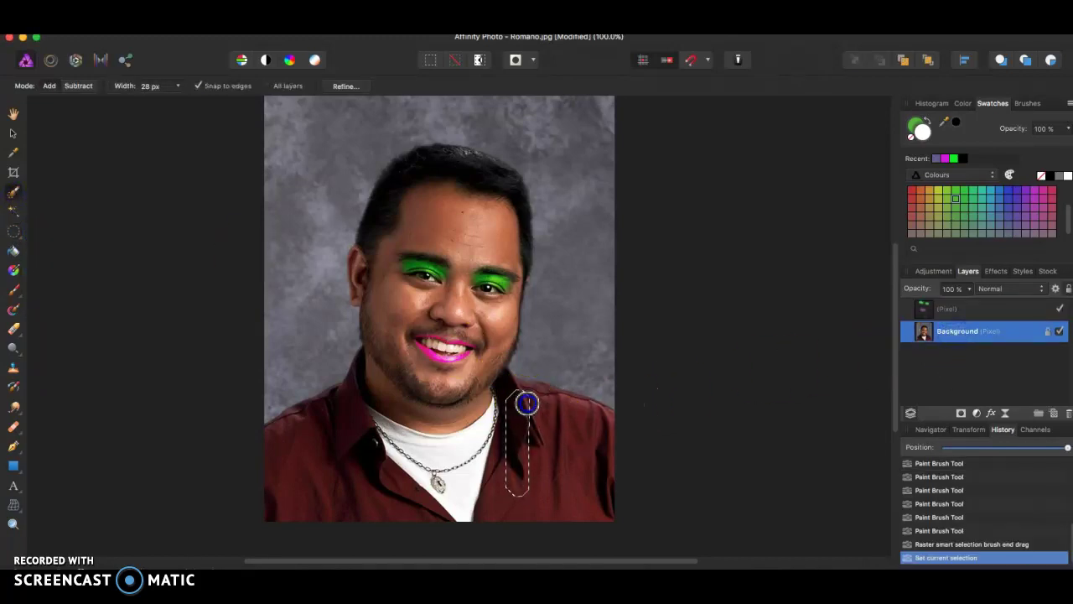
{"action": "left_click_drag", "start_coordinate": [356, 445], "coordinate": [345, 415]}
{"action": "mouse_move", "coordinate": [359, 472]}
{"action": "left_mouse_down"}
{"action": "mouse_move", "coordinate": [333, 411]}
{"action": "mouse_move", "coordinate": [352, 365]}
{"action": "left_mouse_up"}
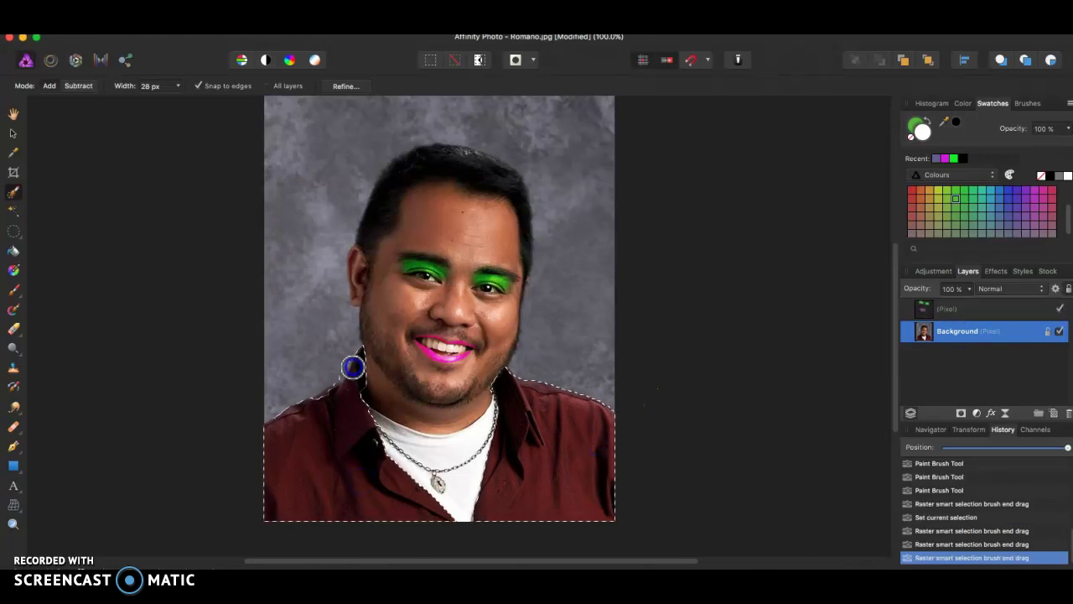
Step: Refine the shirt selection by removing the excess backdrop beside his right collar and shoulder
{"action": "key", "text": "super+equal"}
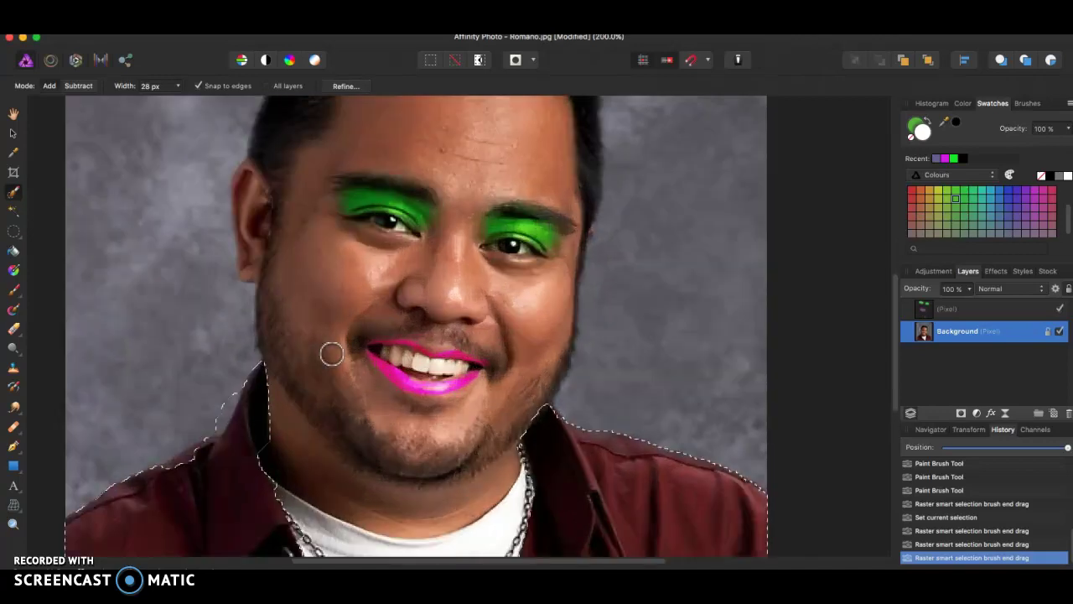
{"action": "left_click_drag", "start_coordinate": [213, 405], "coordinate": [184, 472]}
{"action": "left_click_drag", "start_coordinate": [655, 359], "coordinate": [649, 211]}
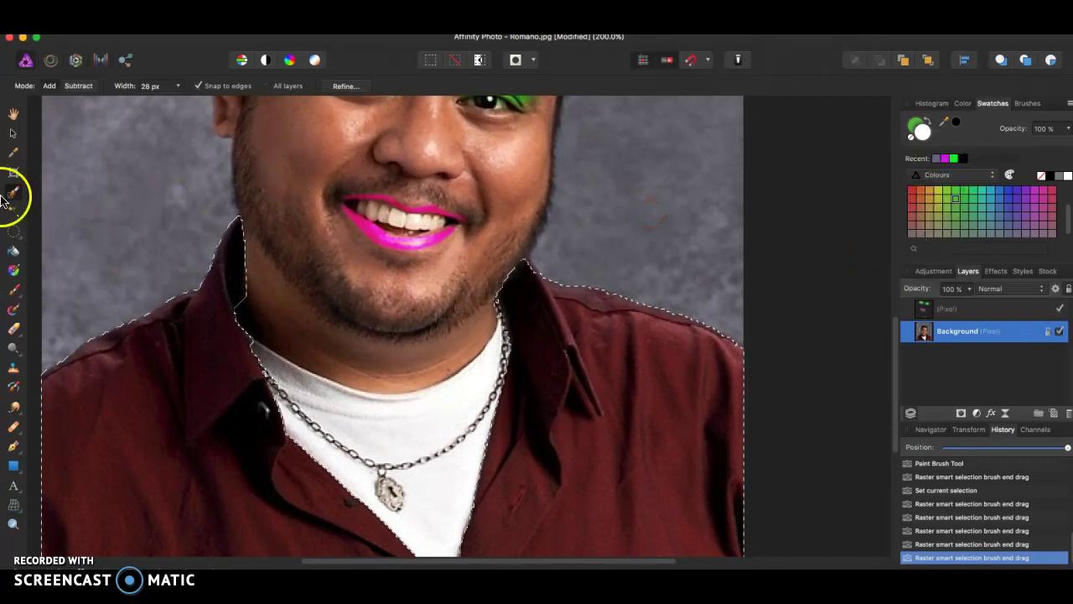
Step: Paint the selected shirt on the Overlay pixel layer with a teal-blue swatch and a 4096 px Paint Brush
{"action": "left_click", "coordinate": [13, 290]}
{"action": "left_click", "coordinate": [986, 312]}
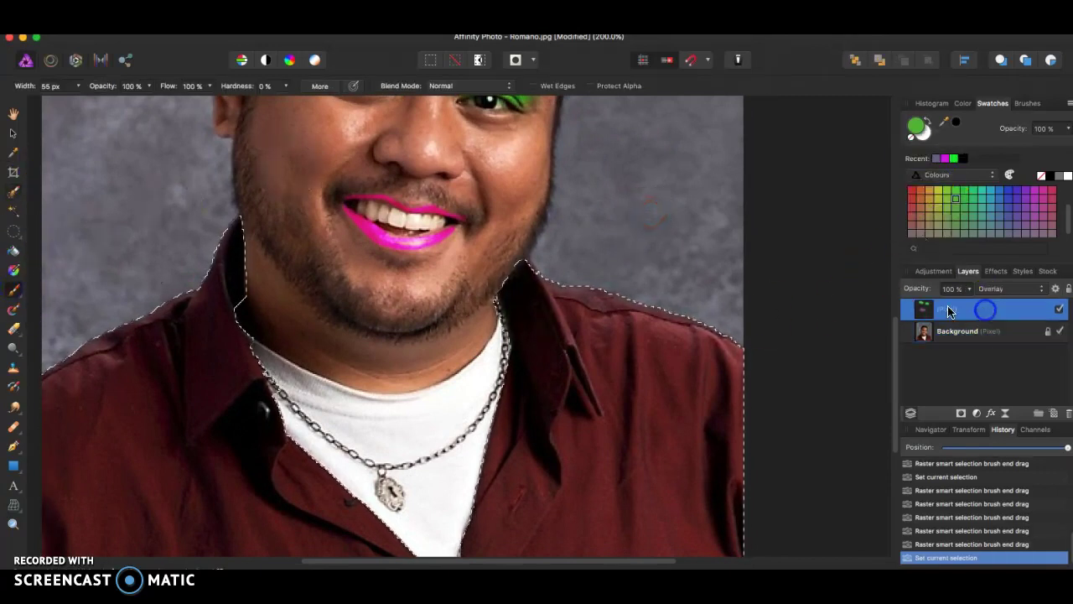
{"action": "left_click", "coordinate": [991, 191]}
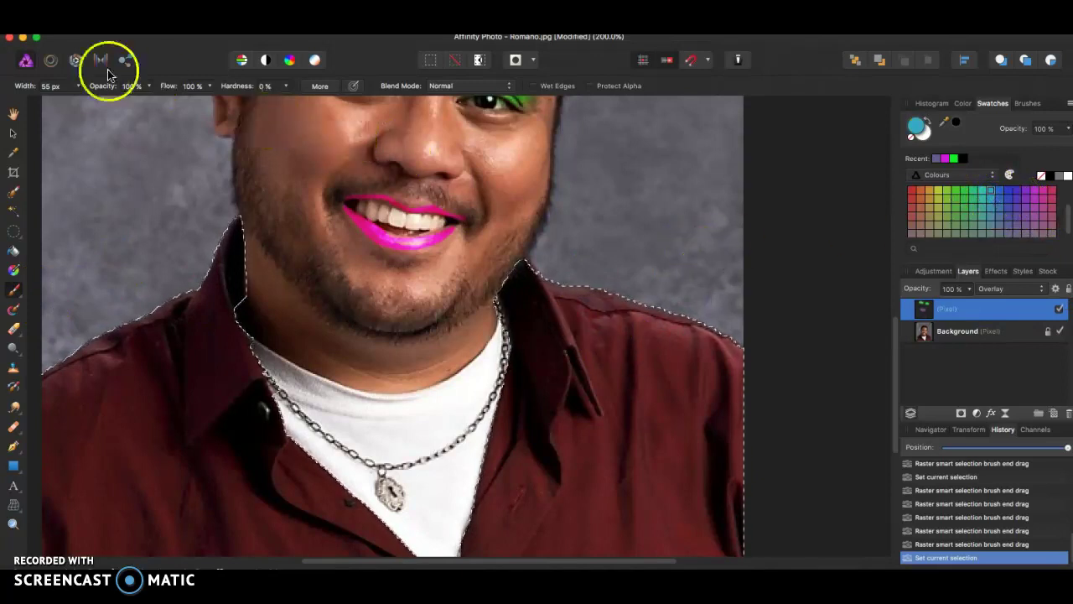
{"action": "left_click", "coordinate": [78, 86]}
{"action": "left_click_drag", "start_coordinate": [77, 103], "coordinate": [141, 105]}
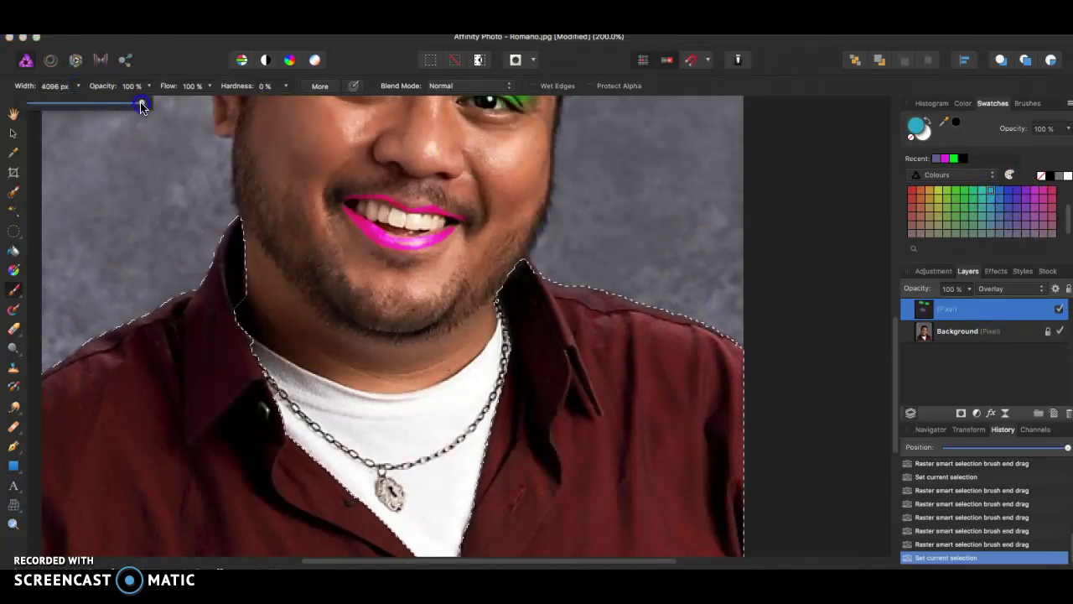
{"action": "mouse_move", "coordinate": [570, 401]}
{"action": "left_mouse_down"}
{"action": "mouse_move", "coordinate": [646, 327]}
{"action": "mouse_move", "coordinate": [328, 424]}
{"action": "mouse_move", "coordinate": [704, 401]}
{"action": "mouse_move", "coordinate": [770, 296]}
{"action": "left_mouse_up"}
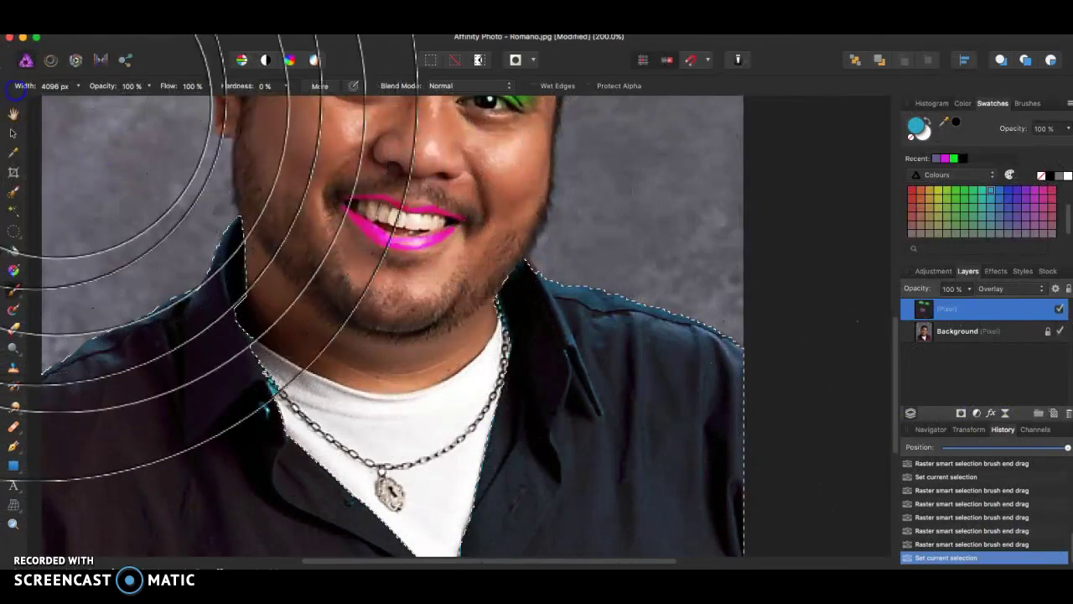
{"action": "scroll", "coordinate": [654, 223], "scroll_direction": "down", "scroll_amount": 4}
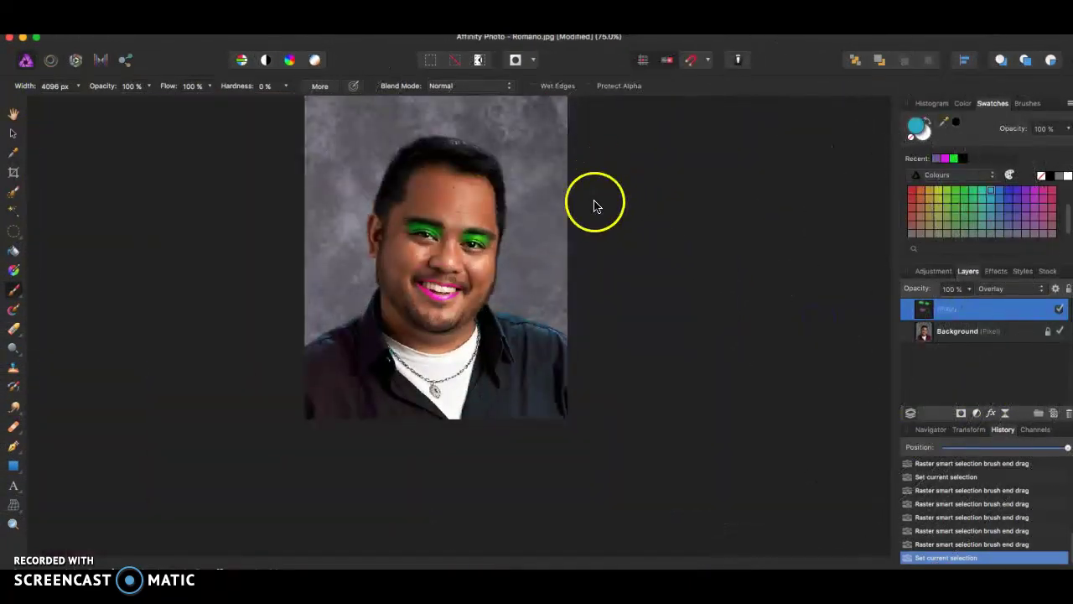
{"action": "key", "text": "b"}
{"action": "left_click", "coordinate": [431, 240]}
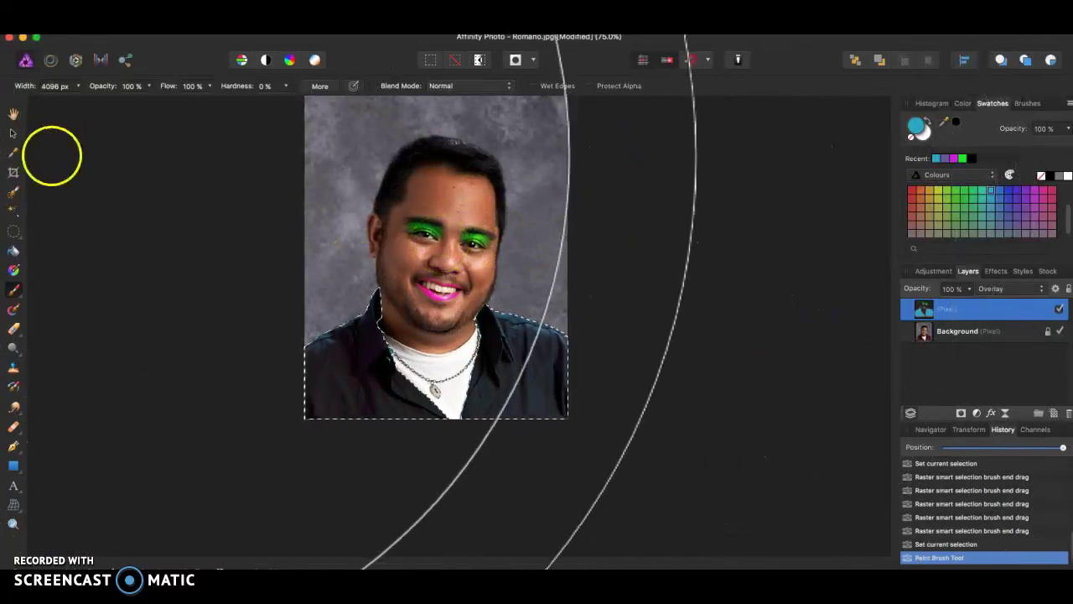
Step: Deselect the painted pixel layer and clear the shirt's pixel selection
{"action": "left_click", "coordinate": [12, 130]}
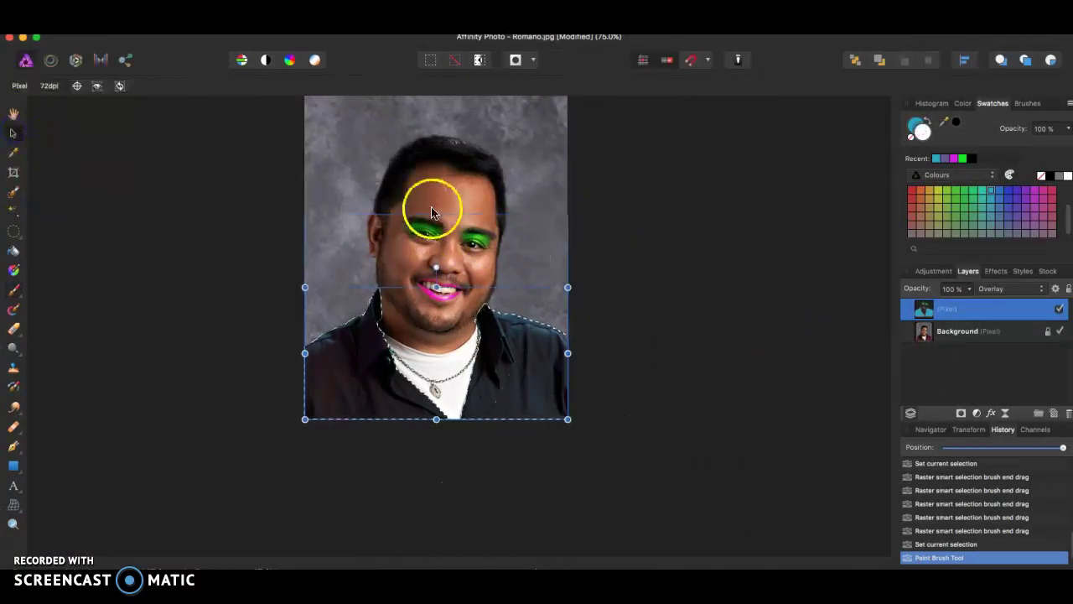
{"action": "left_click", "coordinate": [606, 228]}
{"action": "left_click", "coordinate": [13, 193]}
{"action": "left_click", "coordinate": [453, 57]}
{"action": "key", "text": "super+2"}
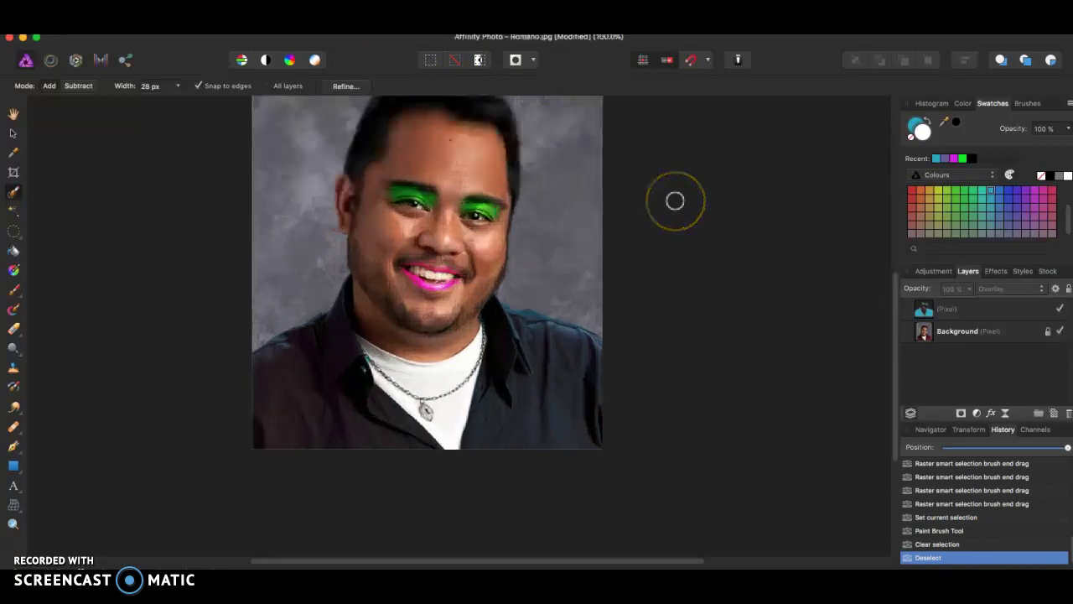
Step: Examine the coloured eyelids, lips and shirt edges up close
{"action": "left_click_drag", "start_coordinate": [721, 209], "coordinate": [696, 351]}
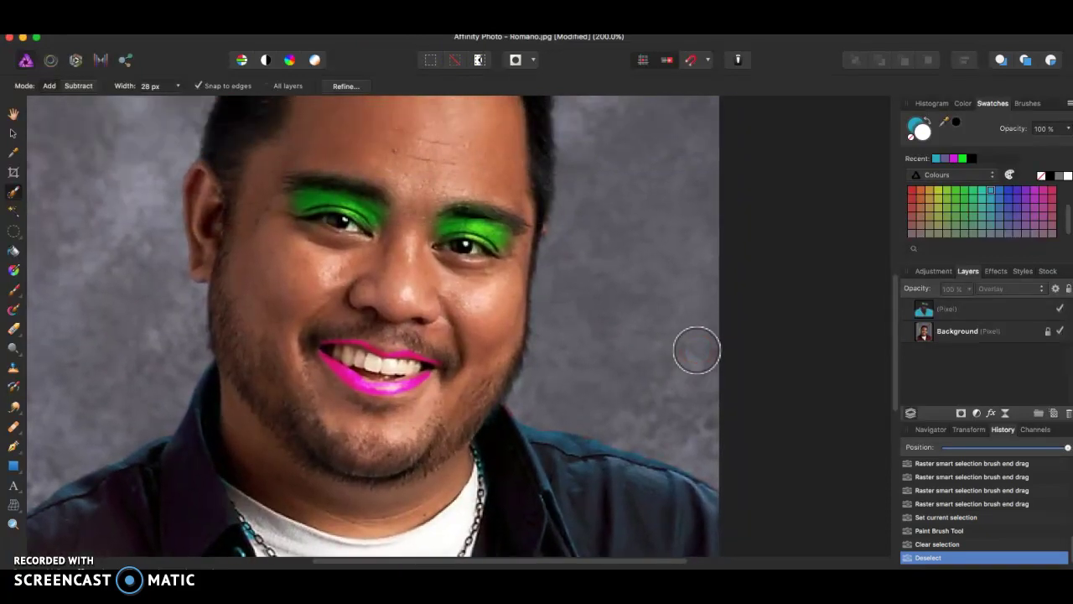
{"action": "key", "text": "super+plus"}
{"action": "key", "text": "super+plus"}
{"action": "key", "text": "super+plus"}
{"action": "key", "text": "super+minus"}
{"action": "key", "text": "super+minus"}
{"action": "key", "text": "super+minus"}
{"action": "key", "text": "super+minus"}
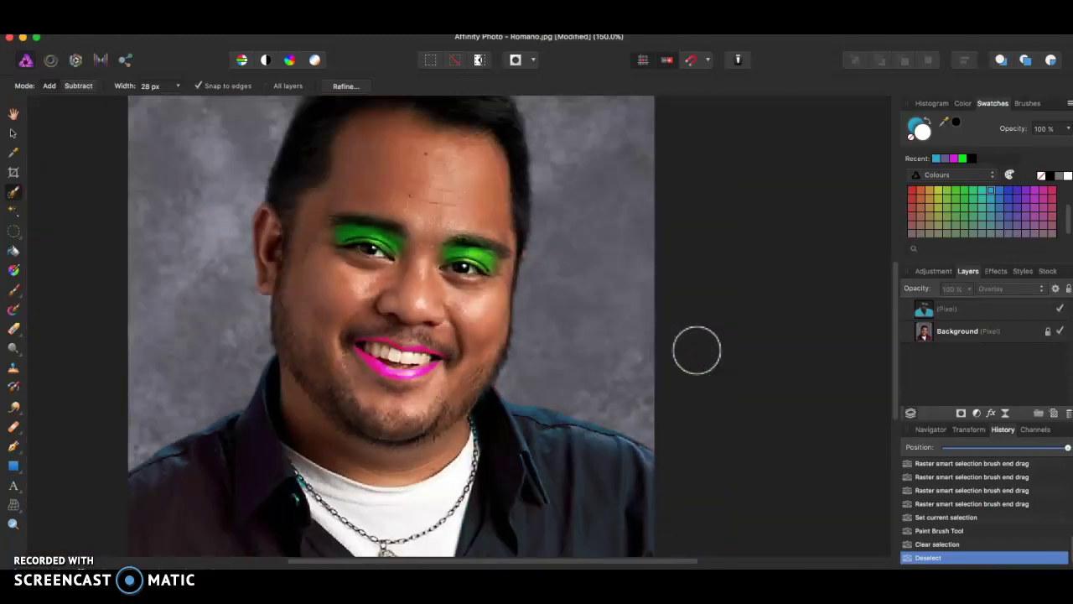
Step: Paint a red blush spot on his right cheek on a new pixel layer with a 49 px Paint Brush
{"action": "left_click", "coordinate": [14, 289]}
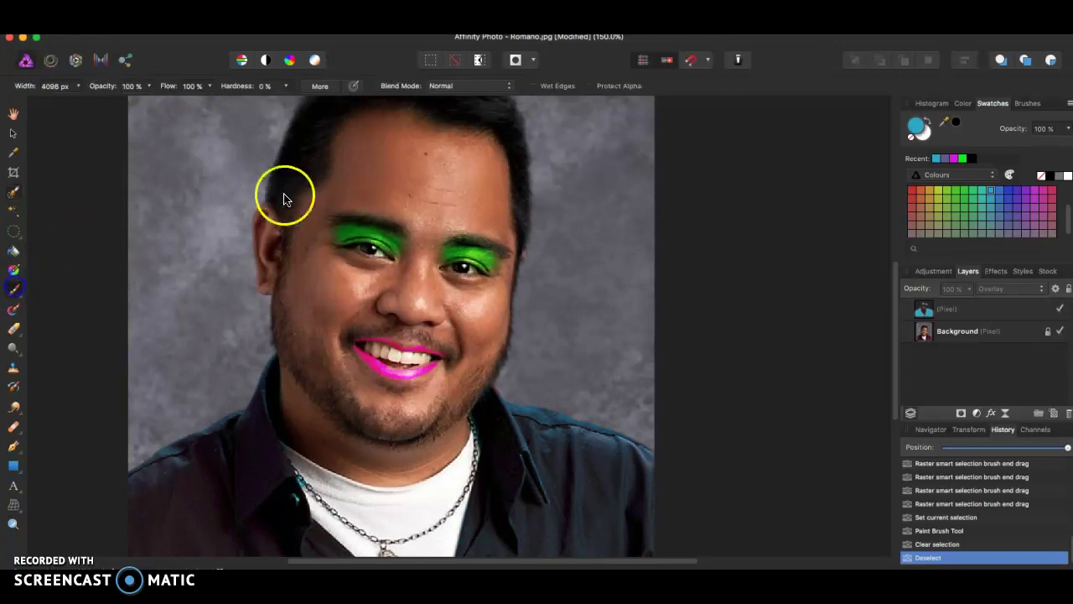
{"action": "left_click", "coordinate": [14, 136]}
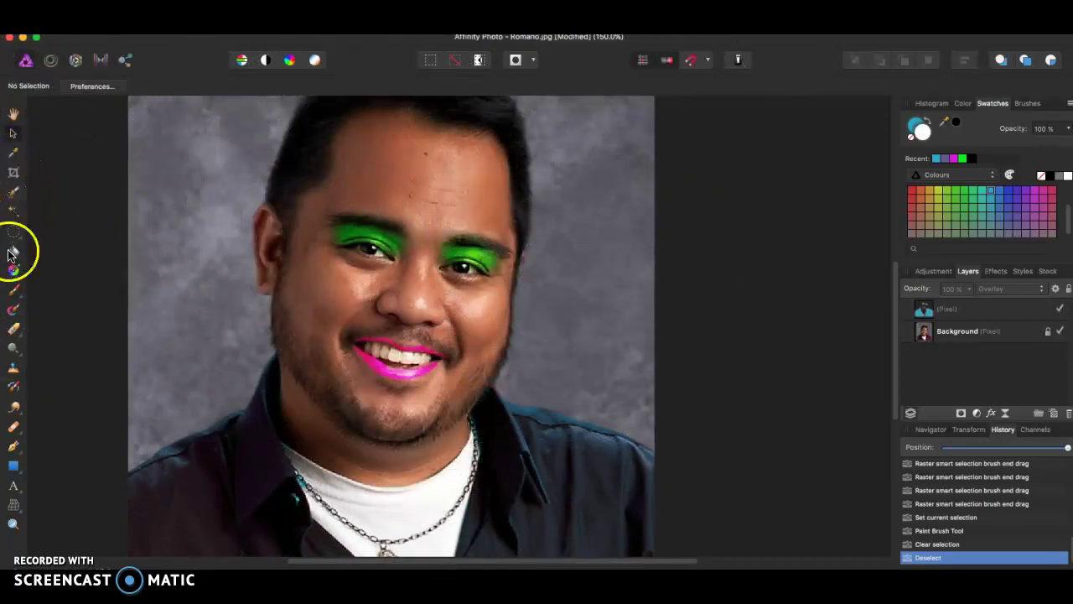
{"action": "left_click", "coordinate": [12, 291]}
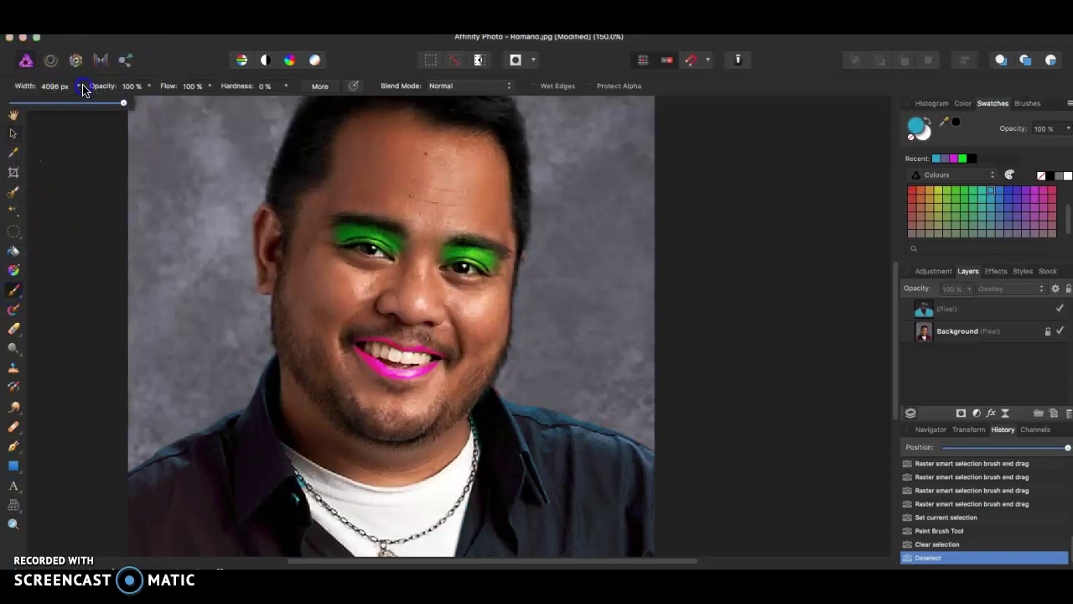
{"action": "left_click_drag", "start_coordinate": [35, 111], "coordinate": [33, 112]}
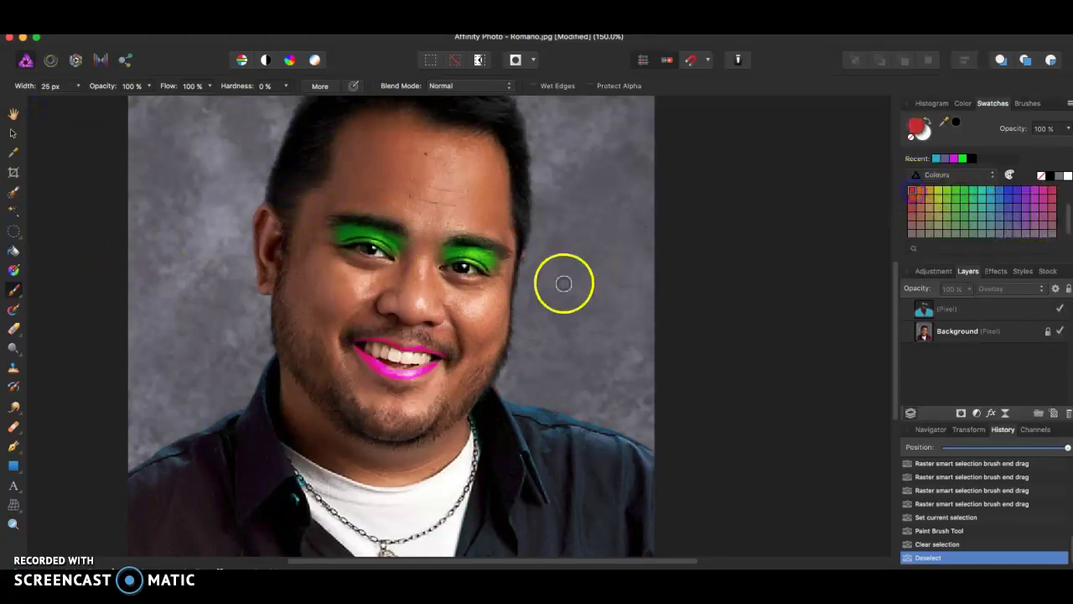
{"action": "left_click", "coordinate": [77, 89]}
{"action": "left_click_drag", "start_coordinate": [80, 103], "coordinate": [100, 105]}
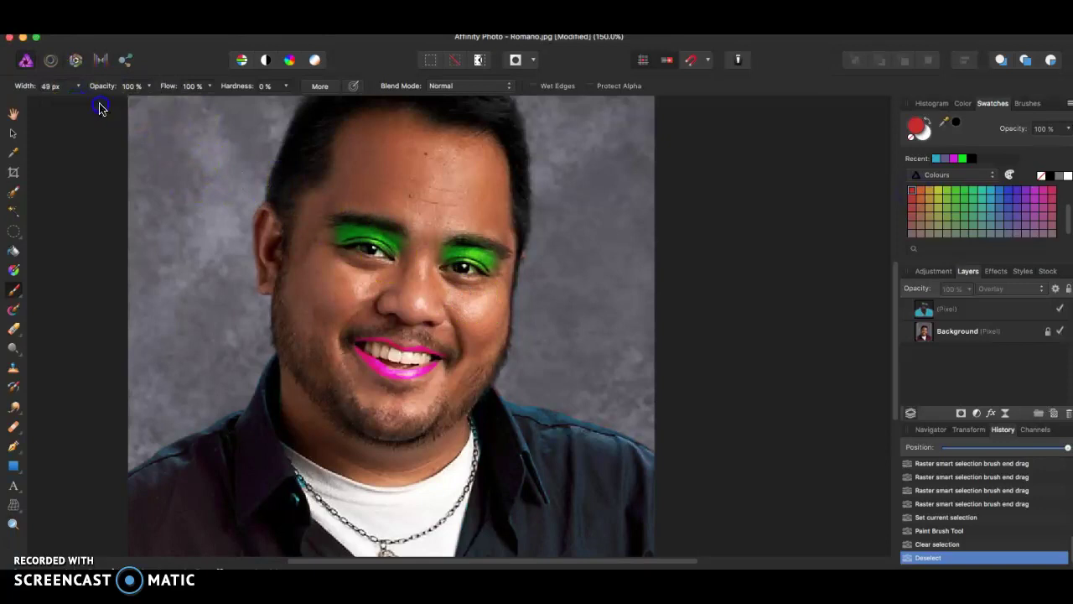
{"action": "left_click", "coordinate": [321, 291]}
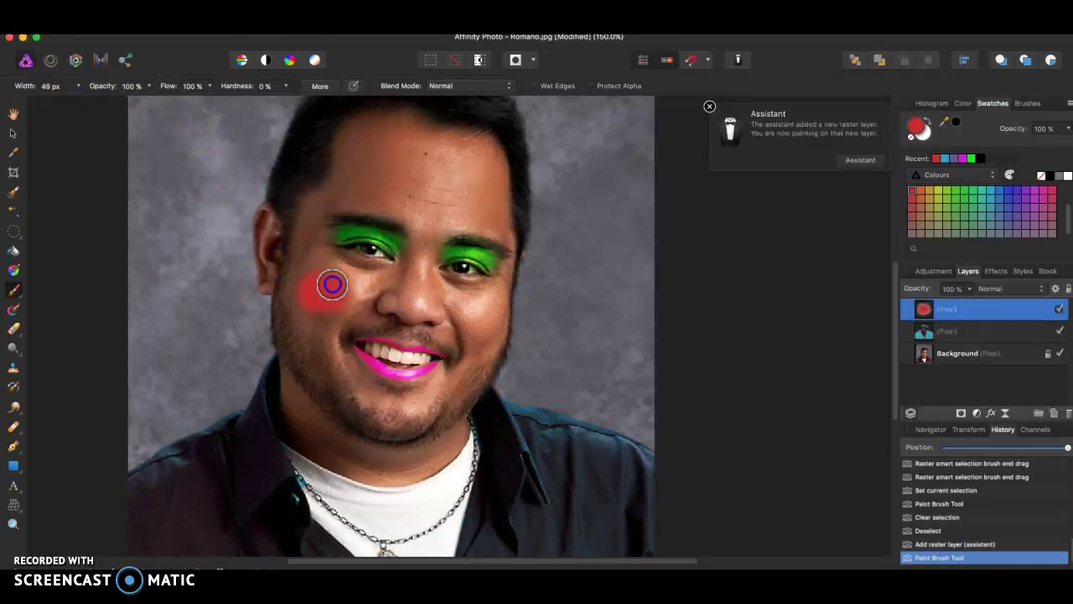
Step: Set the blush layer's blend mode to Overlay and its opacity to 50%
{"action": "left_click", "coordinate": [1006, 288]}
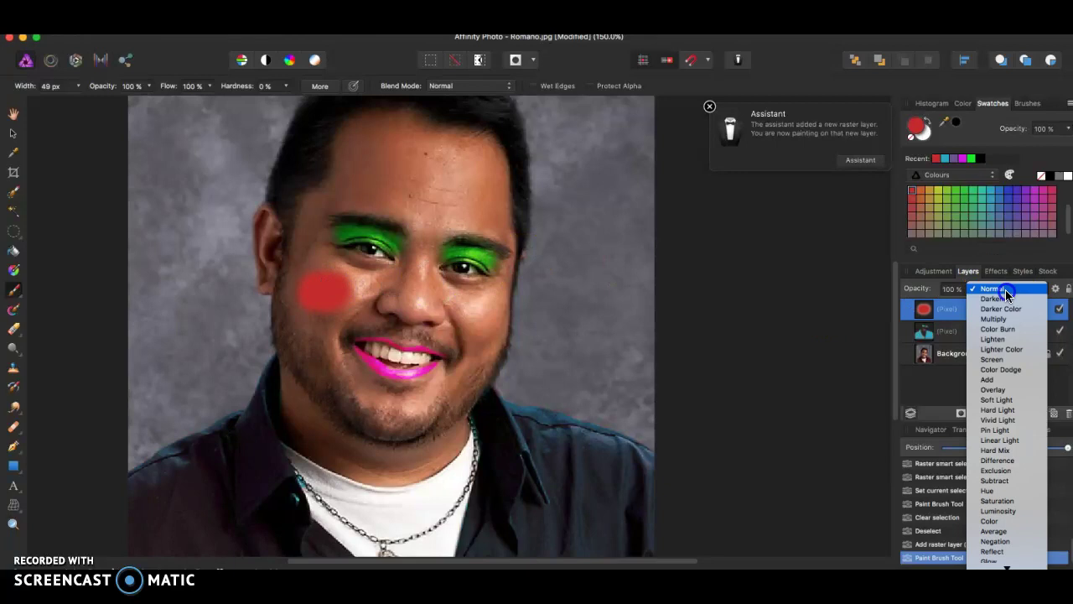
{"action": "left_click", "coordinate": [1006, 288]}
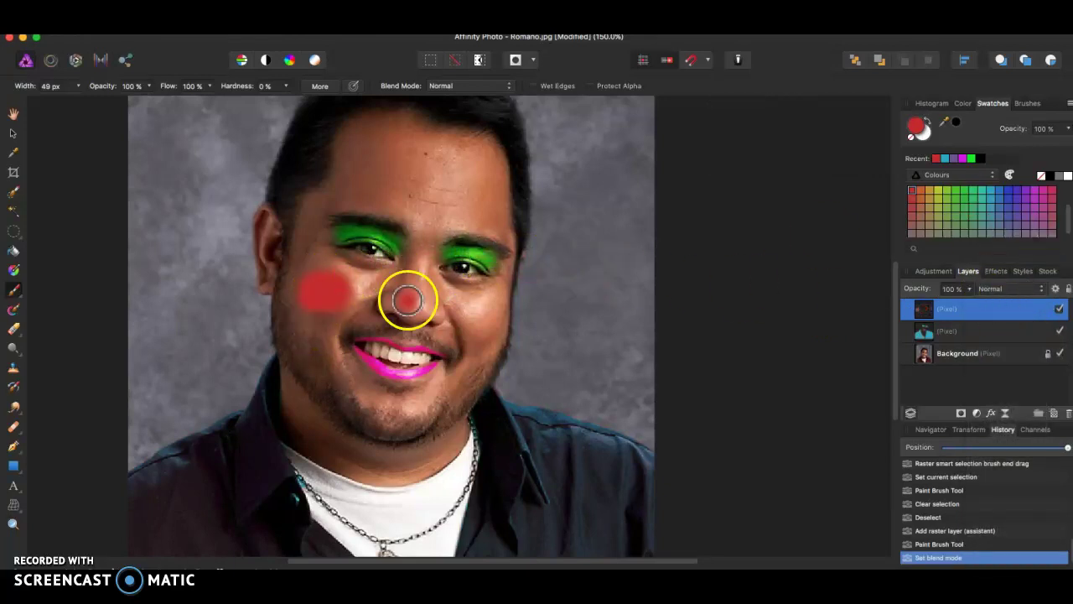
{"action": "scroll", "coordinate": [360, 294], "scroll_direction": "up", "scroll_amount": 5}
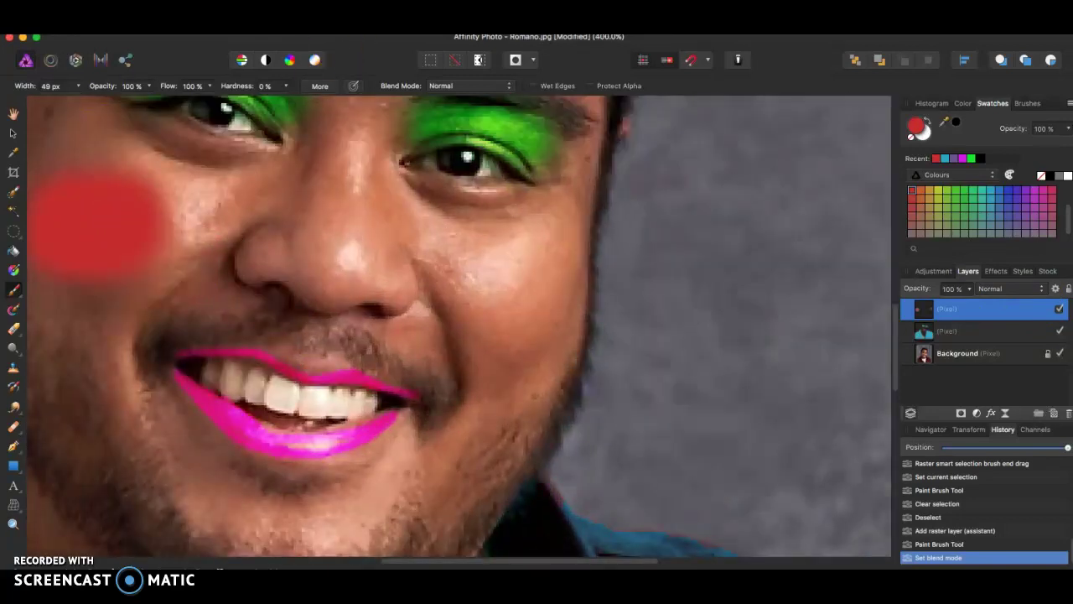
{"action": "scroll", "coordinate": [491, 262], "scroll_direction": "left", "scroll_amount": 3}
{"action": "scroll", "coordinate": [490, 262], "scroll_direction": "up", "scroll_amount": 2}
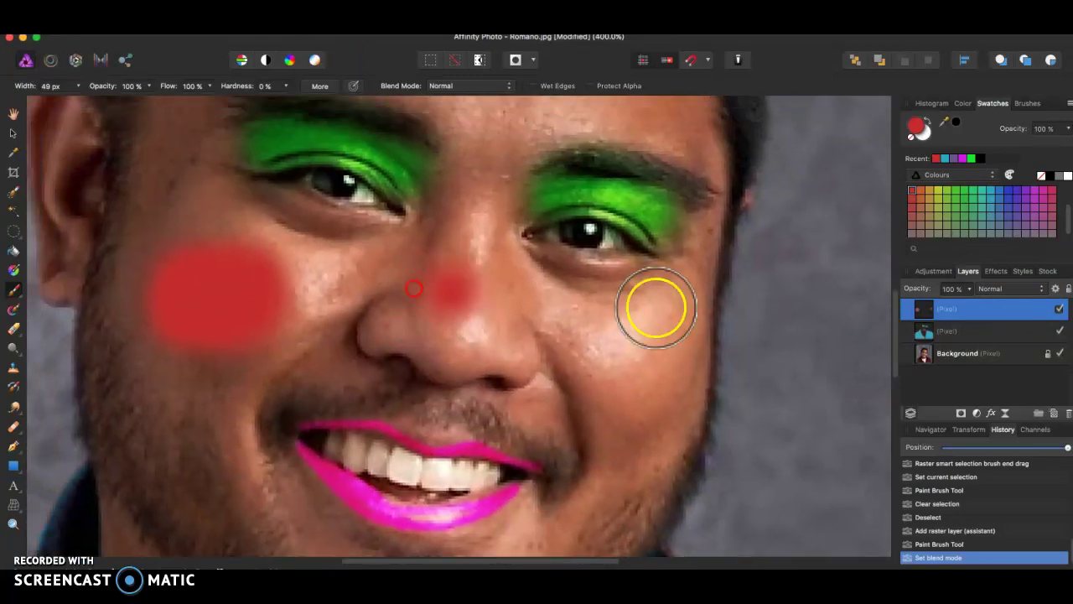
{"action": "left_click", "coordinate": [999, 290]}
{"action": "left_click", "coordinate": [1007, 392]}
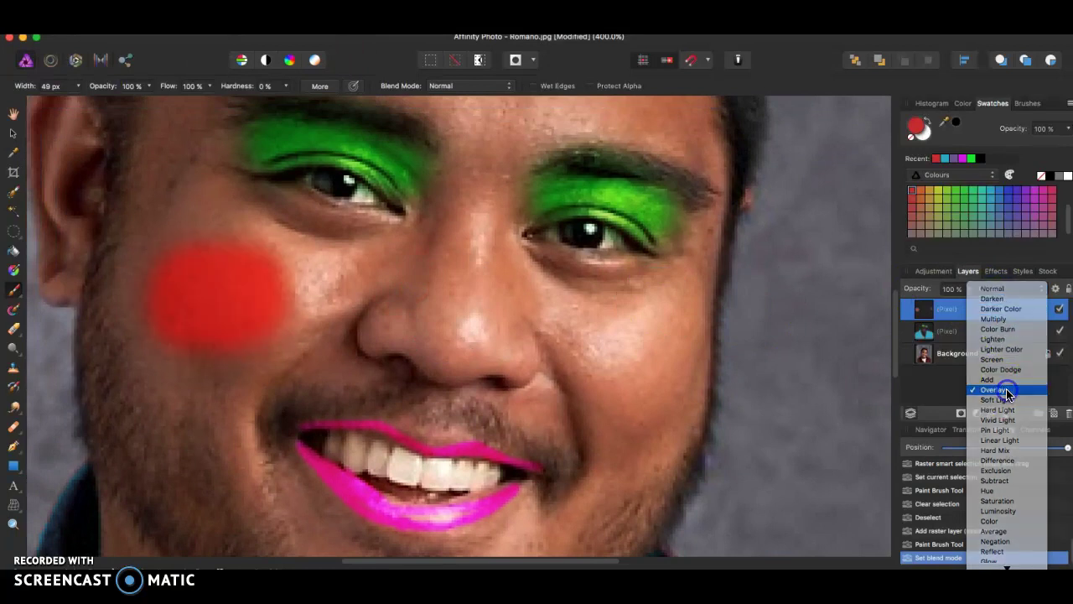
{"action": "left_click", "coordinate": [971, 289]}
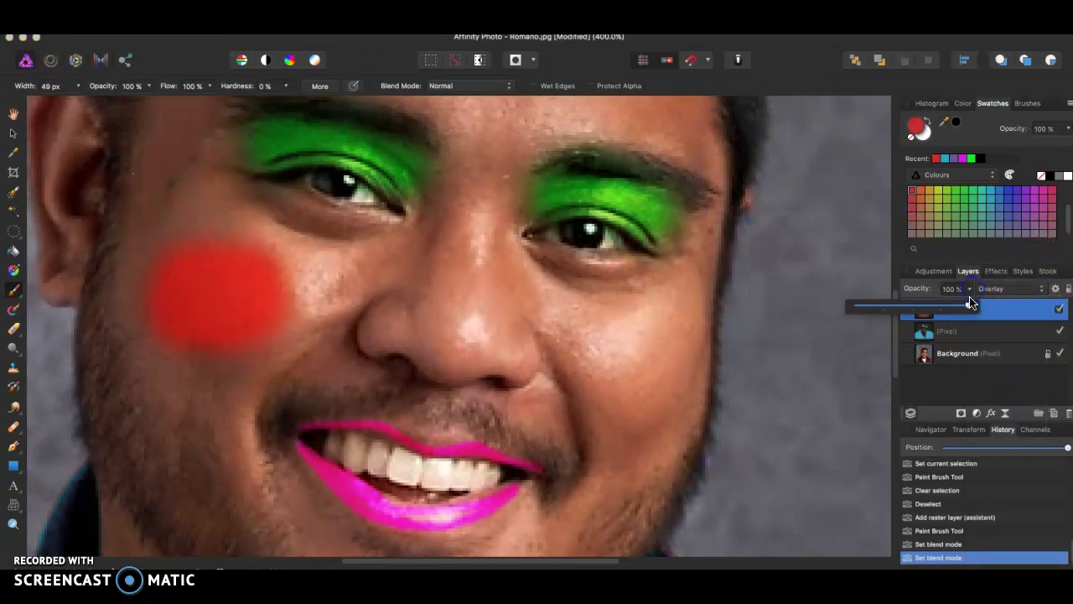
{"action": "left_click_drag", "start_coordinate": [966, 306], "coordinate": [914, 308]}
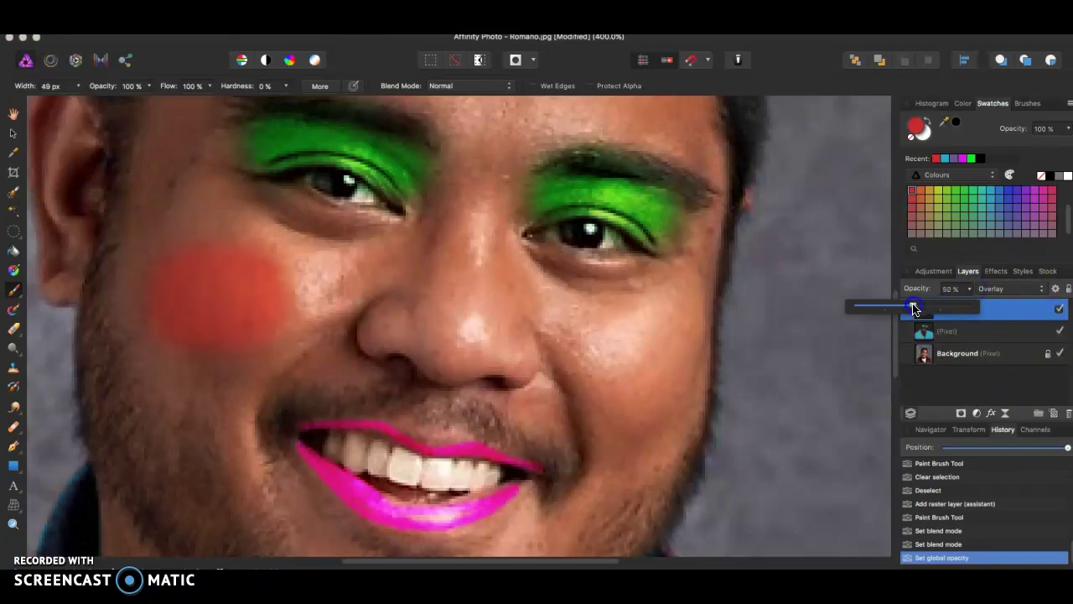
Step: Paint a matching red blush spot on the other cheek, leaving no layer selected
{"action": "mouse_move", "coordinate": [659, 338]}
{"action": "left_mouse_down"}
{"action": "mouse_move", "coordinate": [647, 367]}
{"action": "mouse_move", "coordinate": [654, 359]}
{"action": "mouse_move", "coordinate": [626, 357]}
{"action": "mouse_move", "coordinate": [640, 383]}
{"action": "mouse_move", "coordinate": [667, 361]}
{"action": "mouse_move", "coordinate": [644, 350]}
{"action": "mouse_move", "coordinate": [625, 404]}
{"action": "mouse_move", "coordinate": [652, 376]}
{"action": "left_mouse_up"}
{"action": "key", "text": "super+0"}
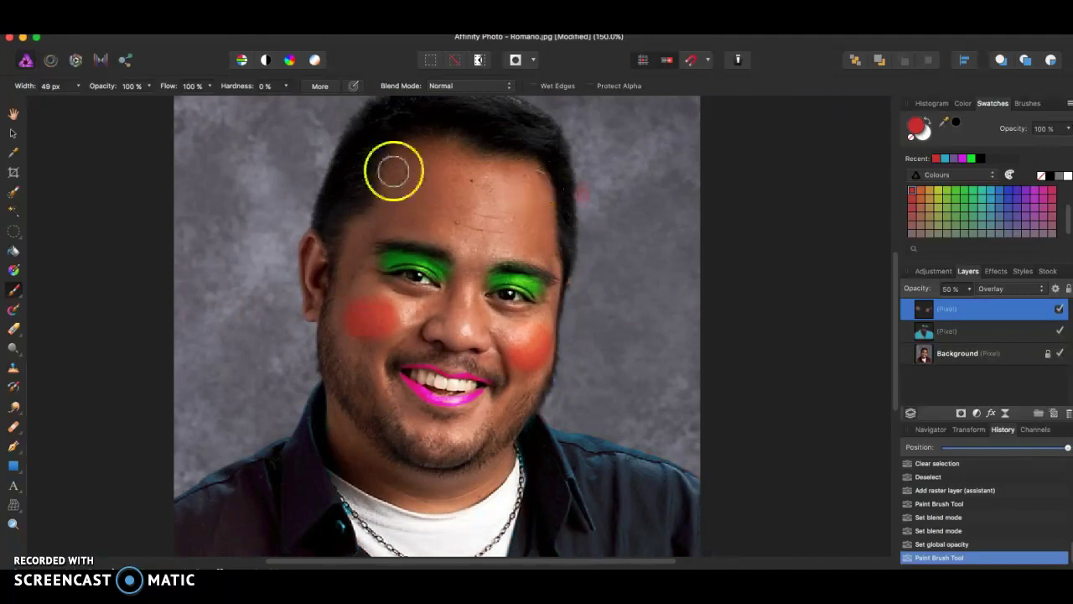
{"action": "left_click", "coordinate": [13, 132]}
{"action": "left_click", "coordinate": [225, 151]}
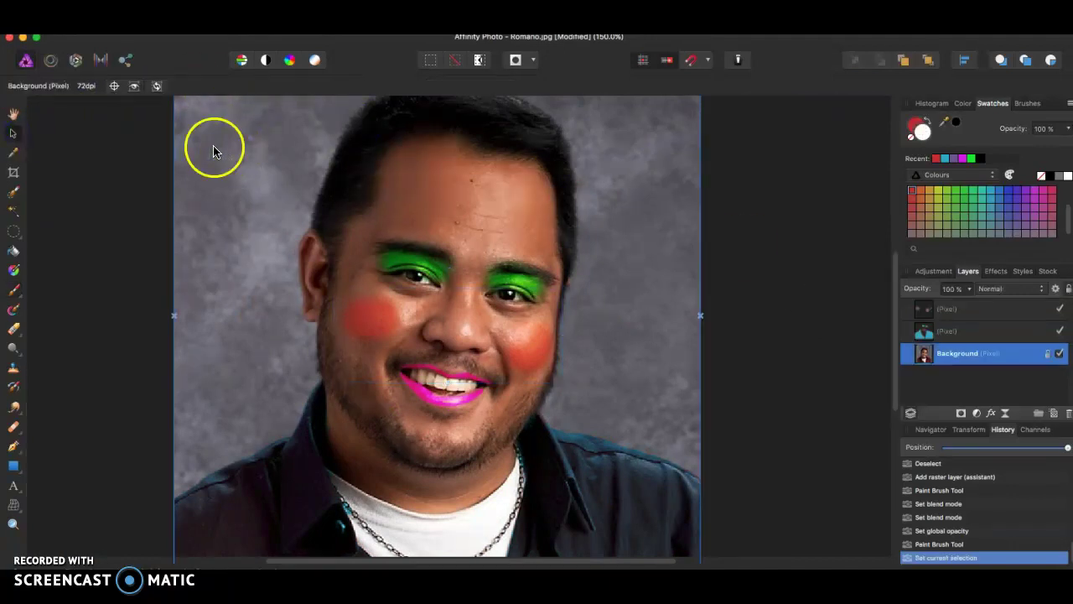
{"action": "left_click", "coordinate": [122, 208]}
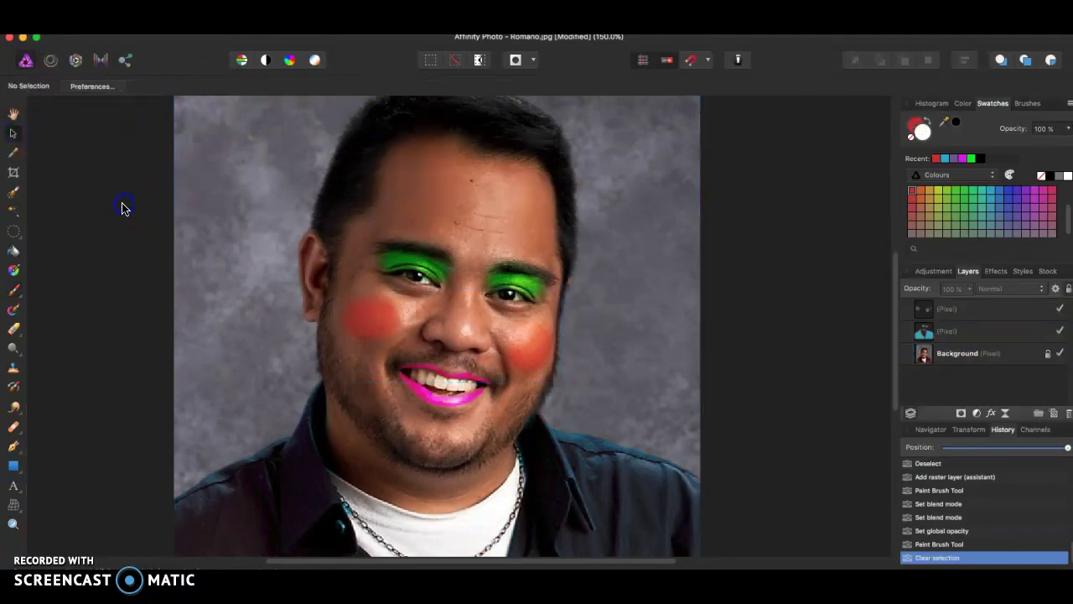
Step: Add a new pixel layer in Overlay blend mode and choose a purple-magenta swatch for the Paint Brush
{"action": "left_click", "coordinate": [1054, 414]}
{"action": "left_click", "coordinate": [999, 285]}
{"action": "left_click", "coordinate": [995, 390]}
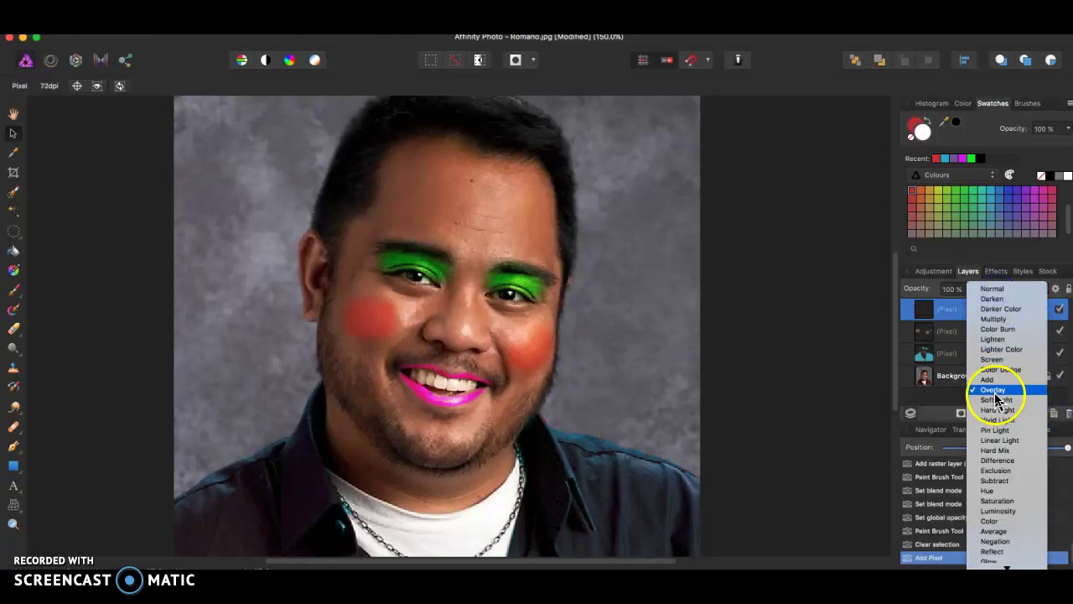
{"action": "left_click", "coordinate": [994, 390]}
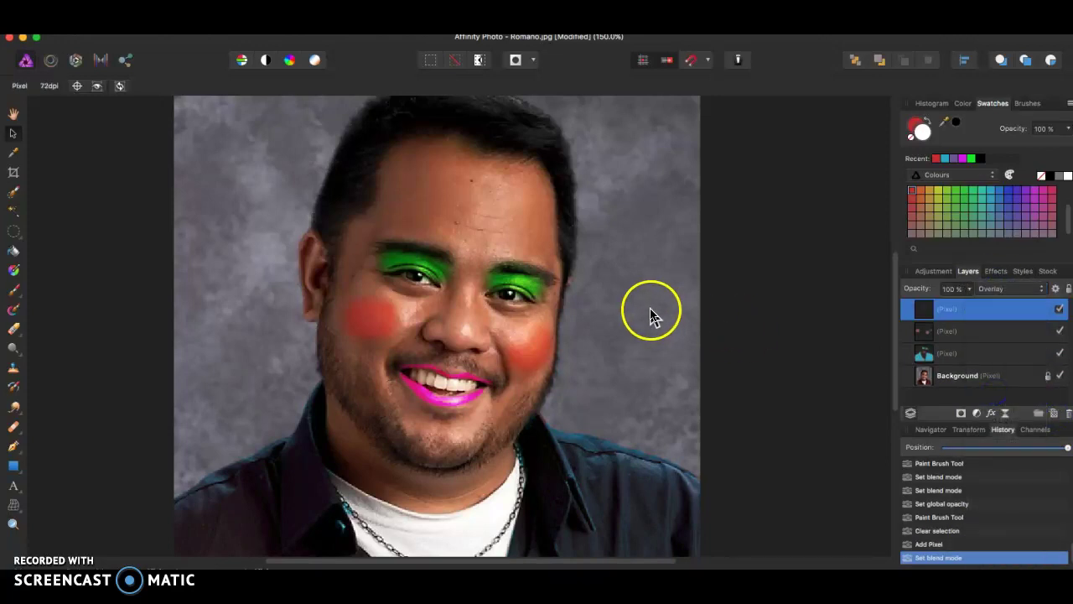
{"action": "left_click", "coordinate": [13, 293]}
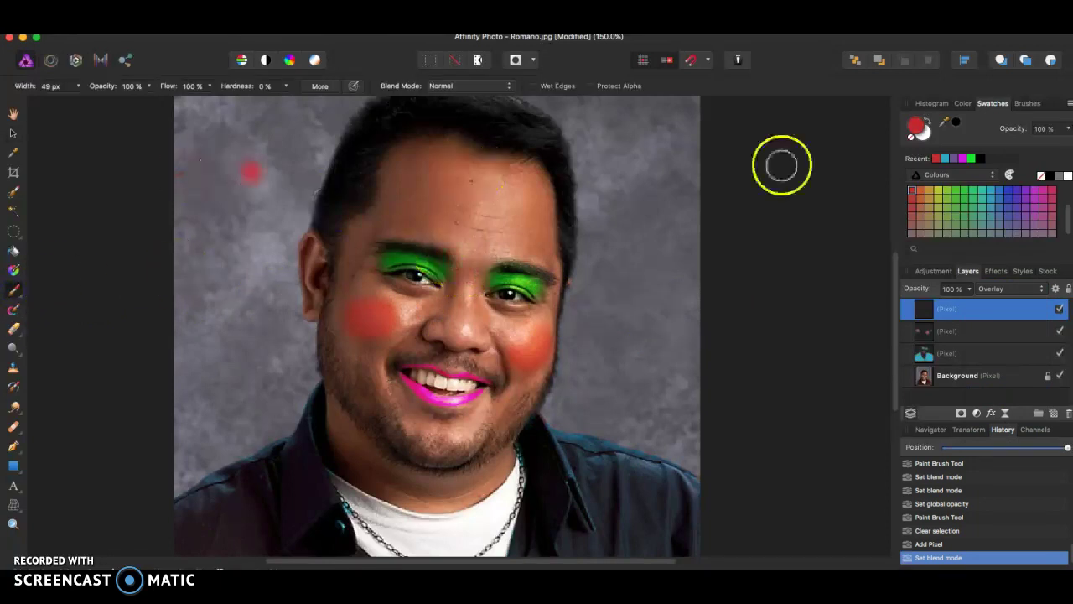
{"action": "left_click", "coordinate": [1037, 193]}
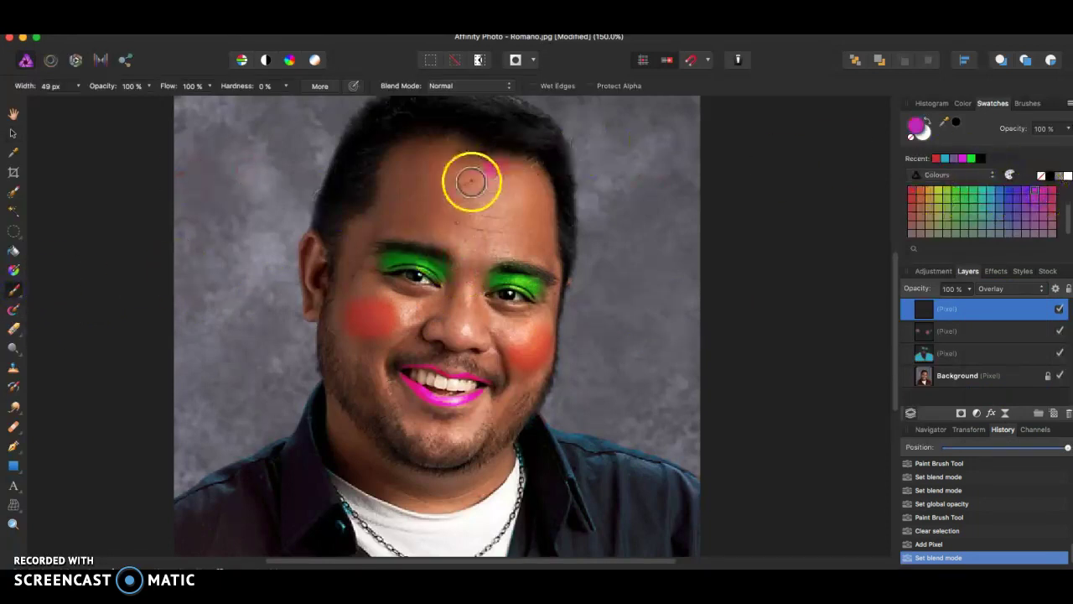
Step: Add another pixel layer in Overlay mode and paint purple-magenta over the green eyeshadow on both eyes
{"action": "left_click", "coordinate": [1054, 415]}
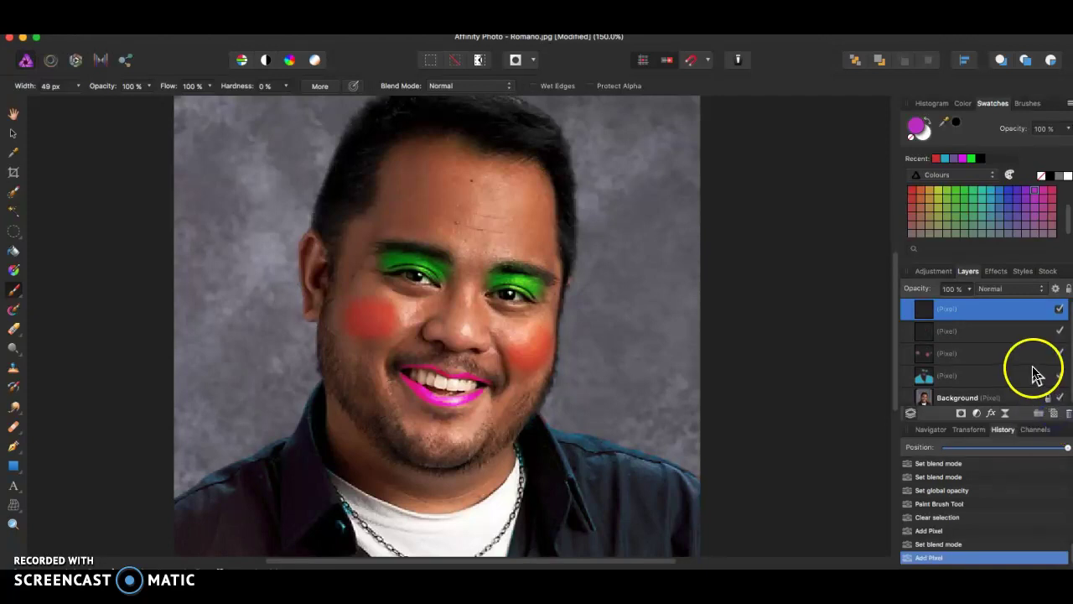
{"action": "left_click", "coordinate": [1009, 311]}
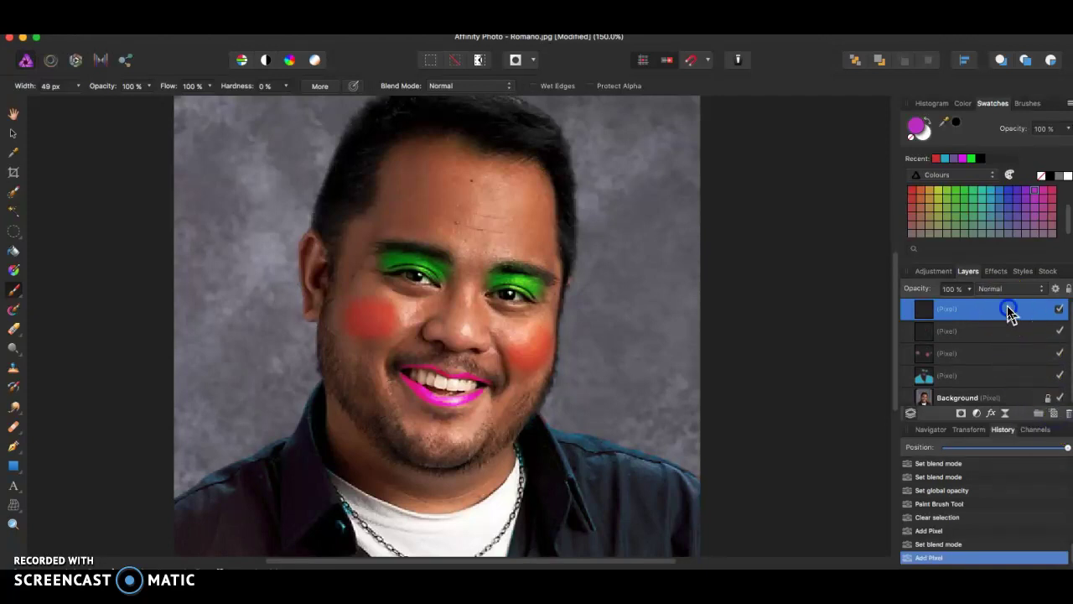
{"action": "left_click", "coordinate": [1011, 290]}
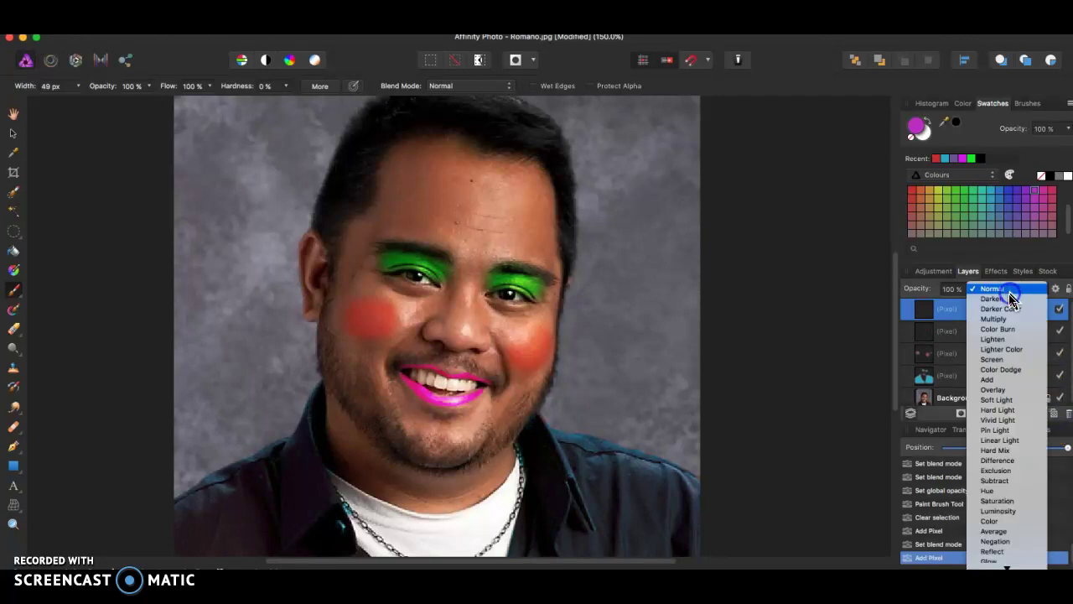
{"action": "left_click", "coordinate": [1012, 394]}
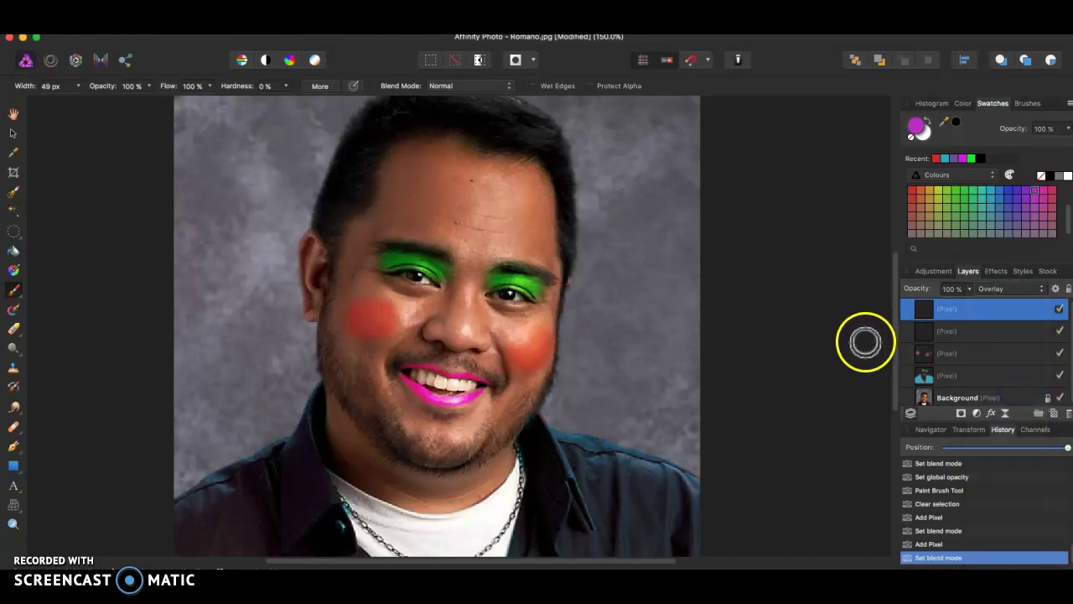
{"action": "left_click_drag", "start_coordinate": [397, 256], "coordinate": [415, 262]}
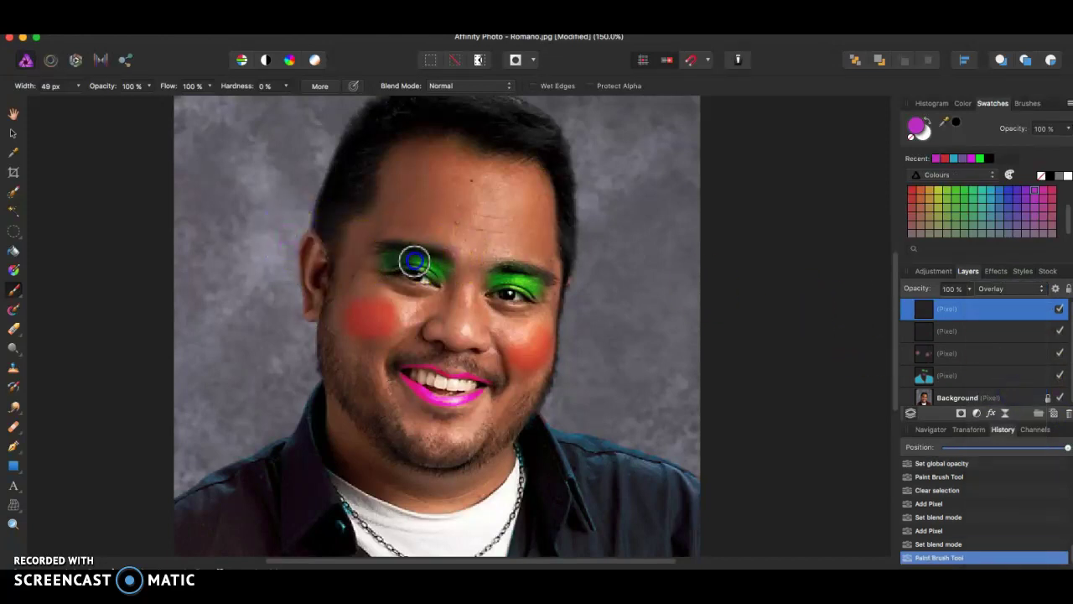
{"action": "left_click", "coordinate": [491, 278]}
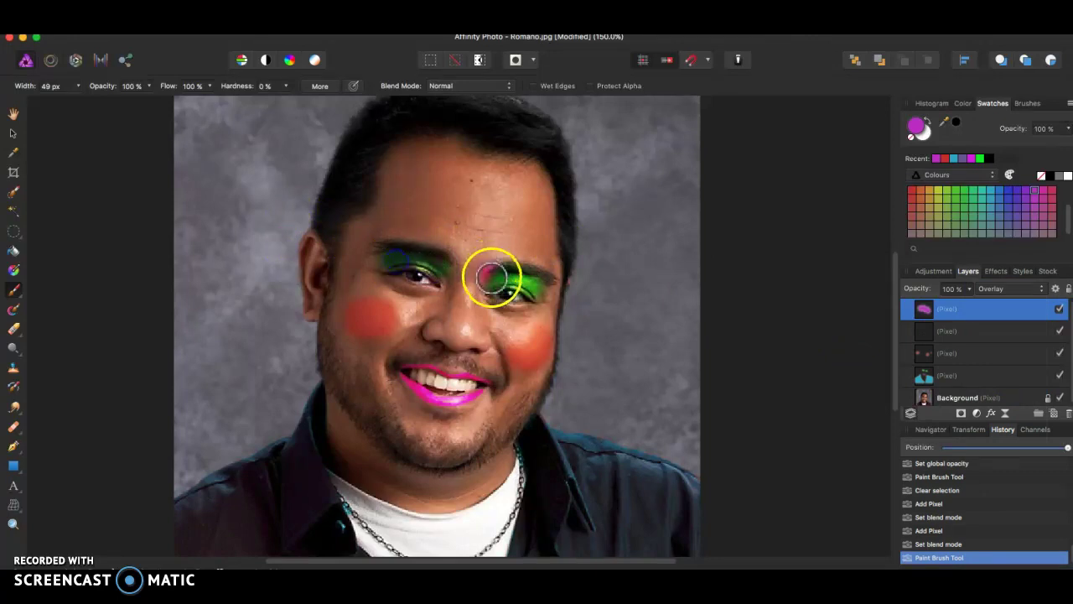
{"action": "left_click_drag", "start_coordinate": [494, 280], "coordinate": [533, 289]}
Step: Undo the purple eyeshadow strokes, the two newest pixel layers and the second cheek's blush
{"action": "key", "text": "super+z"}
{"action": "key", "text": "super+z"}
{"action": "key", "text": "super+z"}
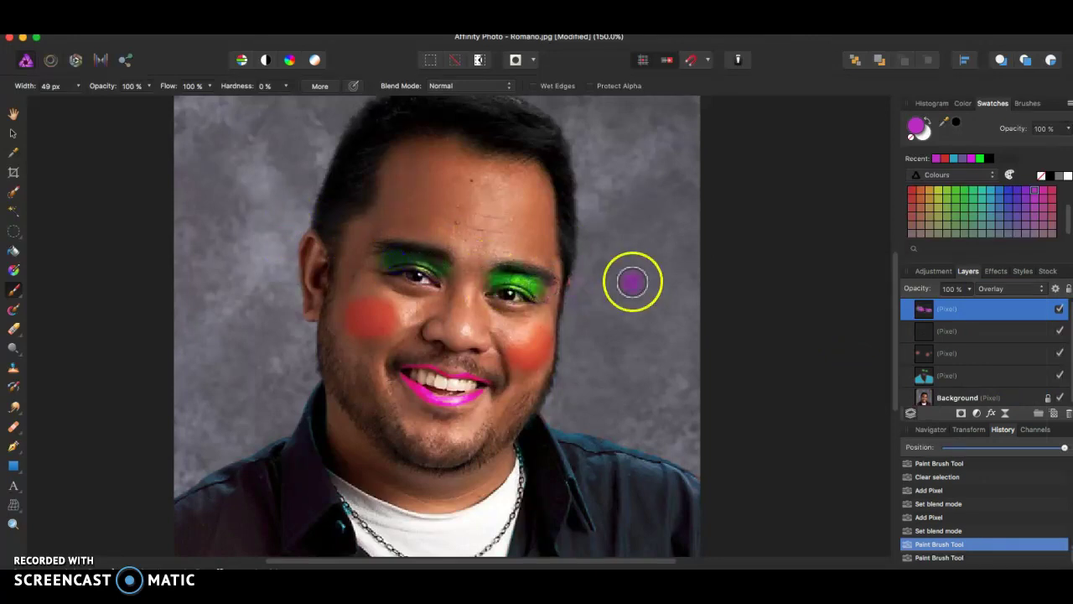
{"action": "key", "text": "super+z"}
{"action": "key", "text": "super+z"}
{"action": "key", "text": "super+z"}
{"action": "key", "text": "super+z"}
{"action": "key", "text": "super+z"}
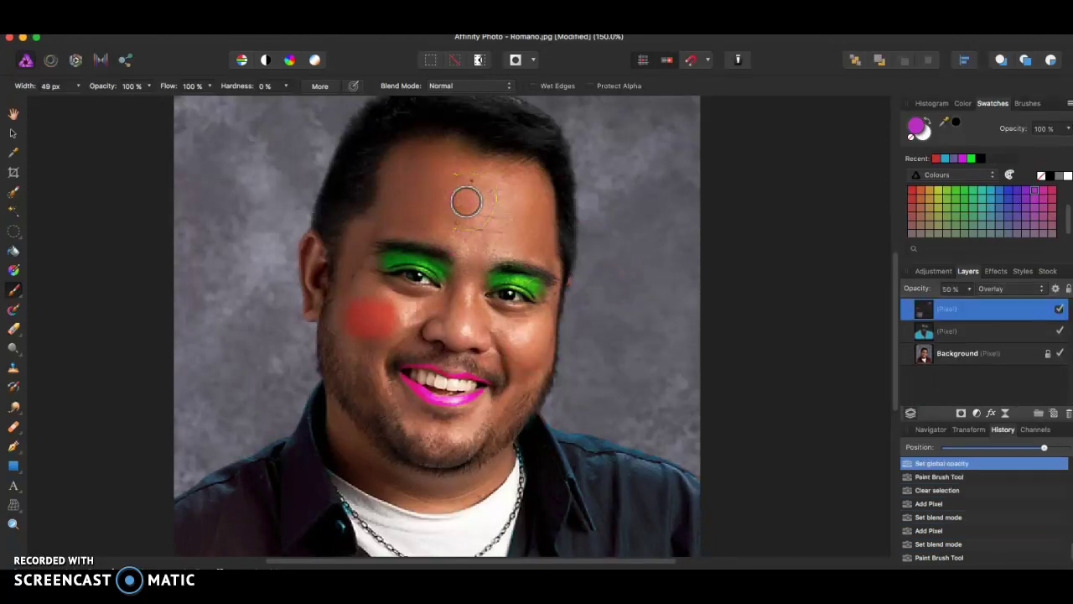
Step: Switch to Google Chrome and search Google for "icp" in the new tab
{"action": "left_click", "coordinate": [143, 585]}
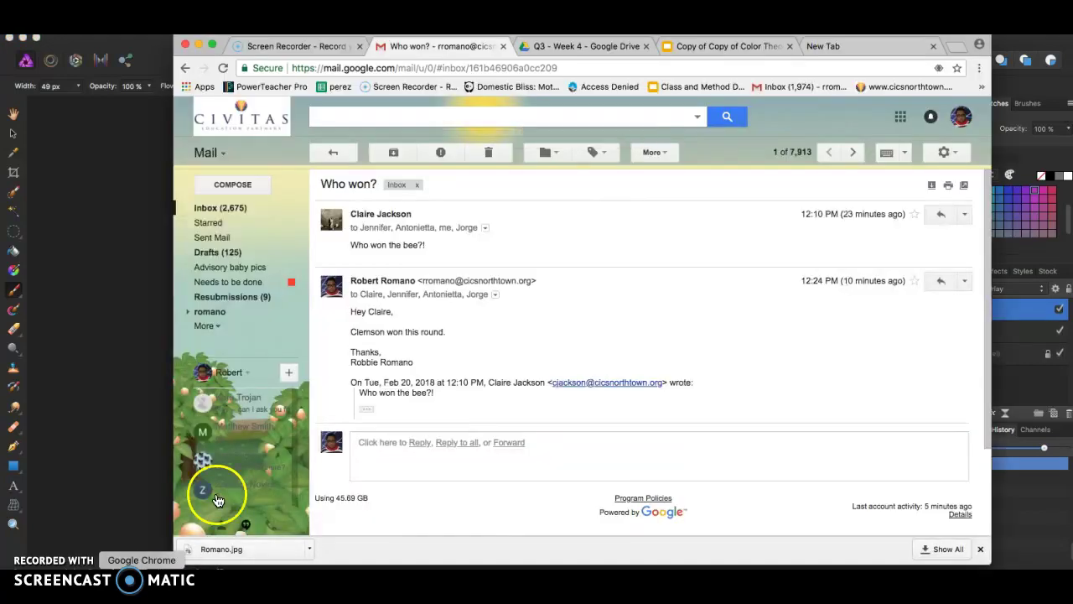
{"action": "left_click", "coordinate": [830, 46]}
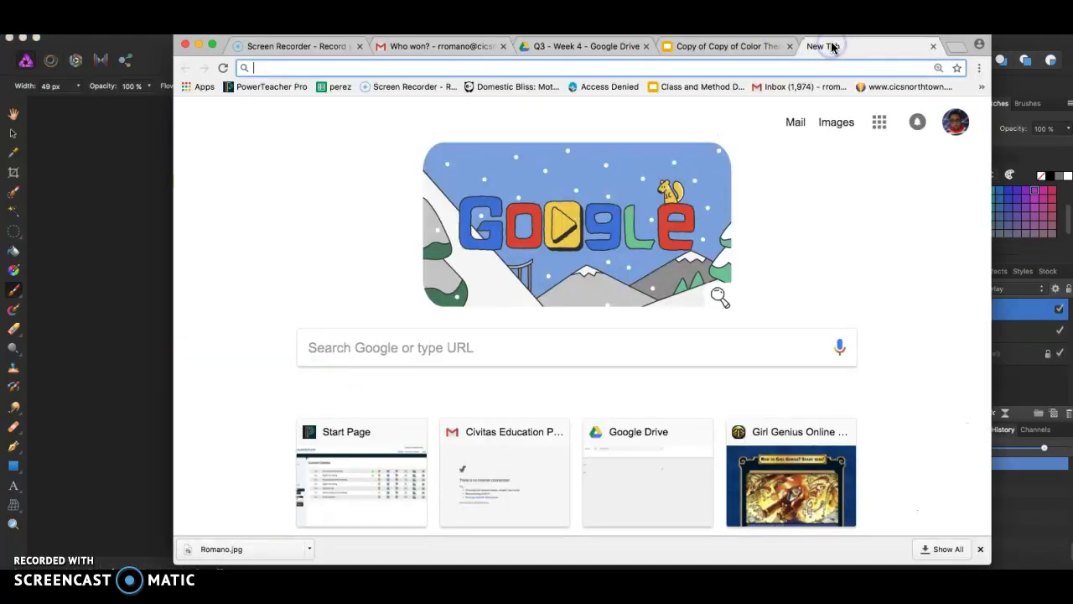
{"action": "type", "text": "icp"}
{"action": "key", "text": "Return"}
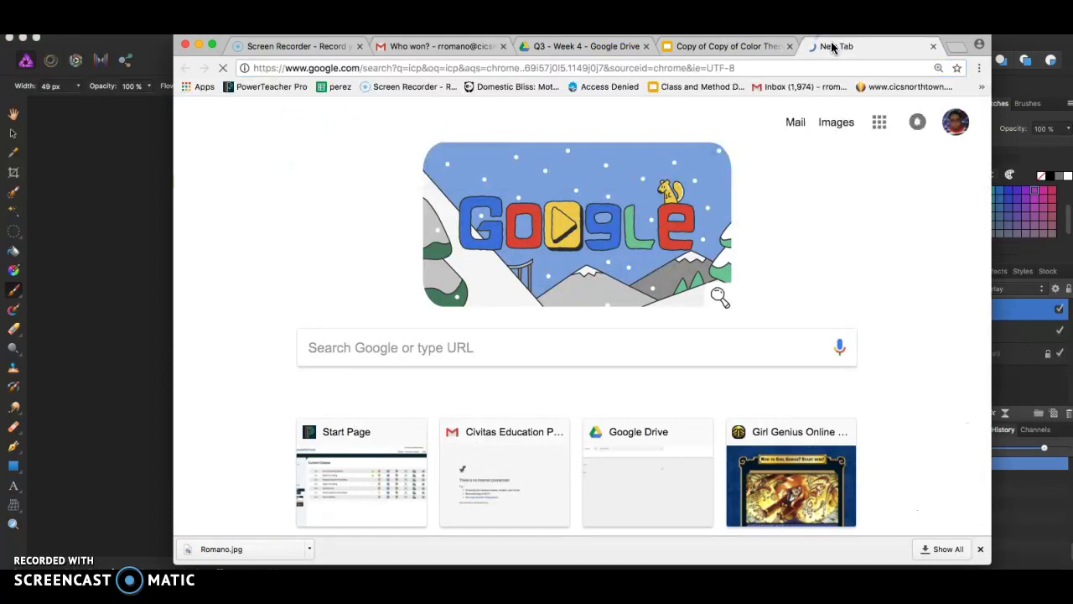
Step: Show the image results for "icp" and look through the face-paint pictures
{"action": "left_click", "coordinate": [359, 136]}
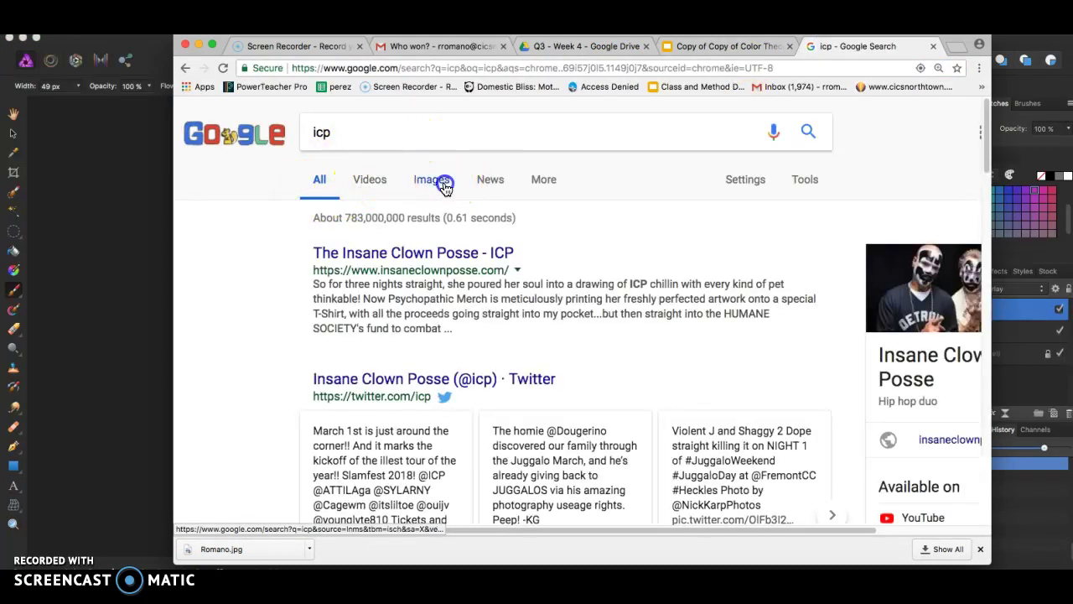
{"action": "left_click", "coordinate": [444, 186]}
{"action": "scroll", "coordinate": [597, 234], "scroll_direction": "down", "scroll_amount": 4}
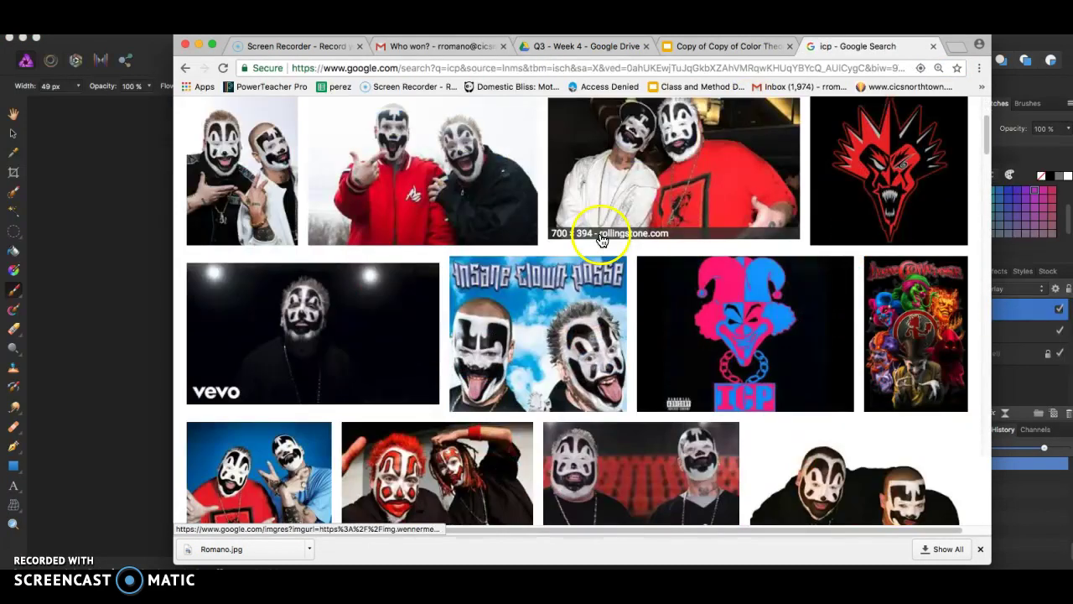
Step: Switch back to Affinity Photo, hide the red blush layer and select the pixel layer below it
{"action": "left_click", "coordinate": [162, 90]}
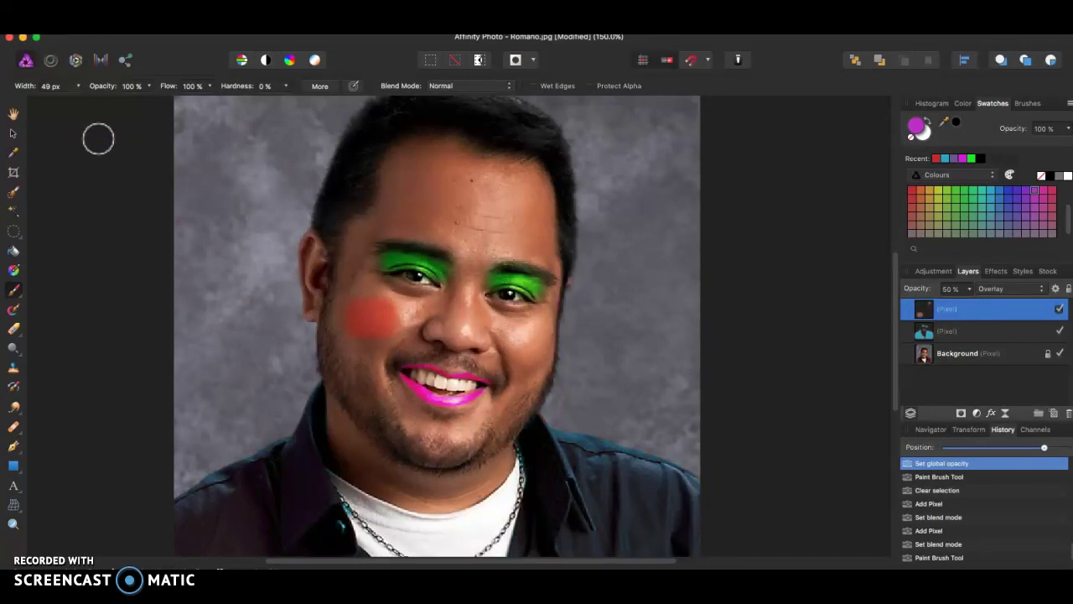
{"action": "left_click", "coordinate": [567, 299]}
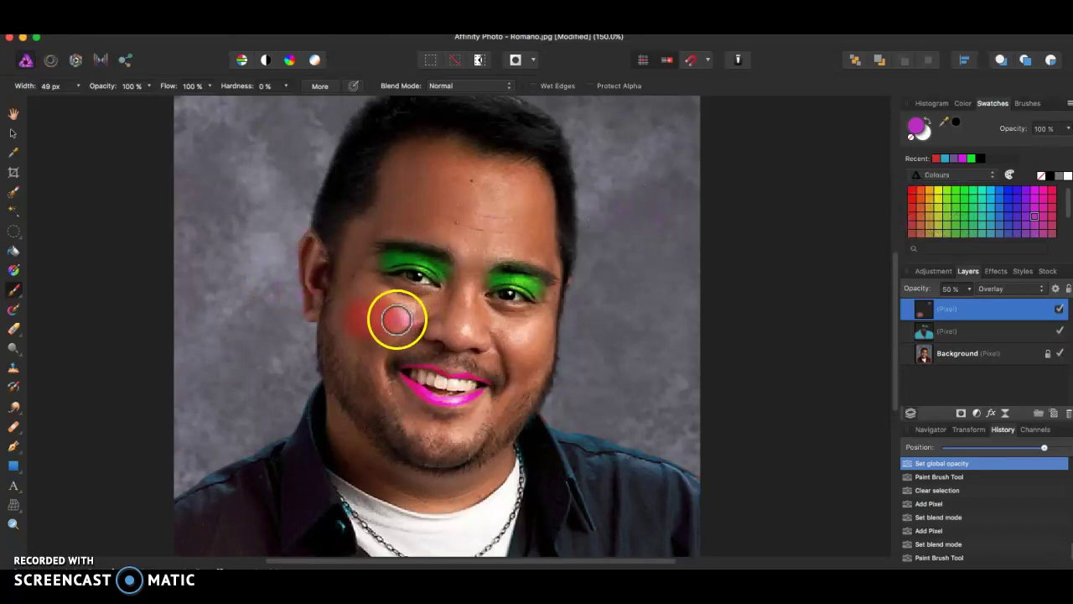
{"action": "left_click", "coordinate": [14, 132]}
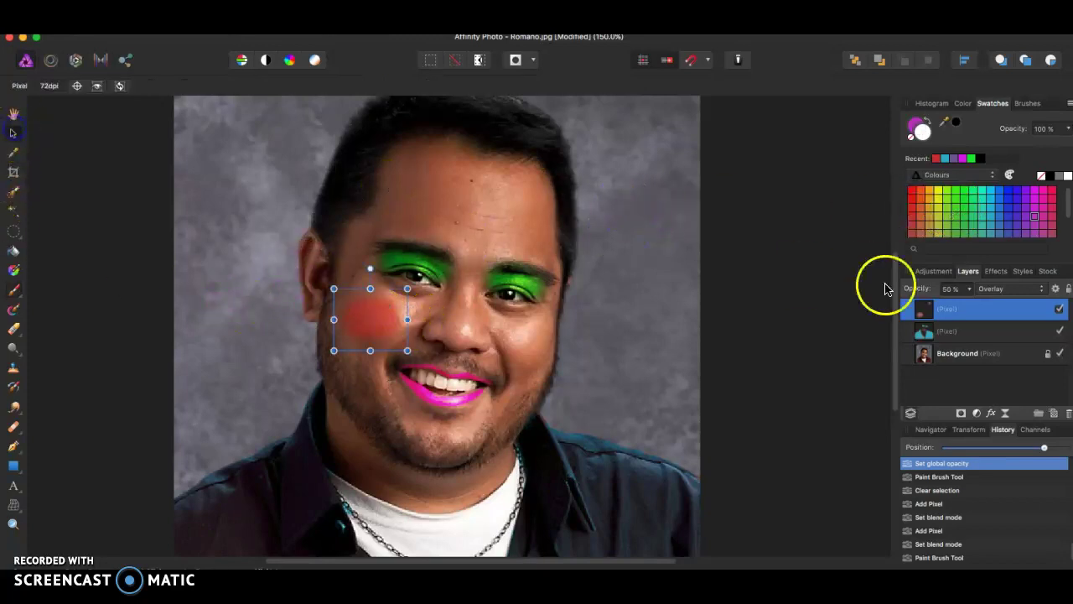
{"action": "left_click", "coordinate": [1059, 308]}
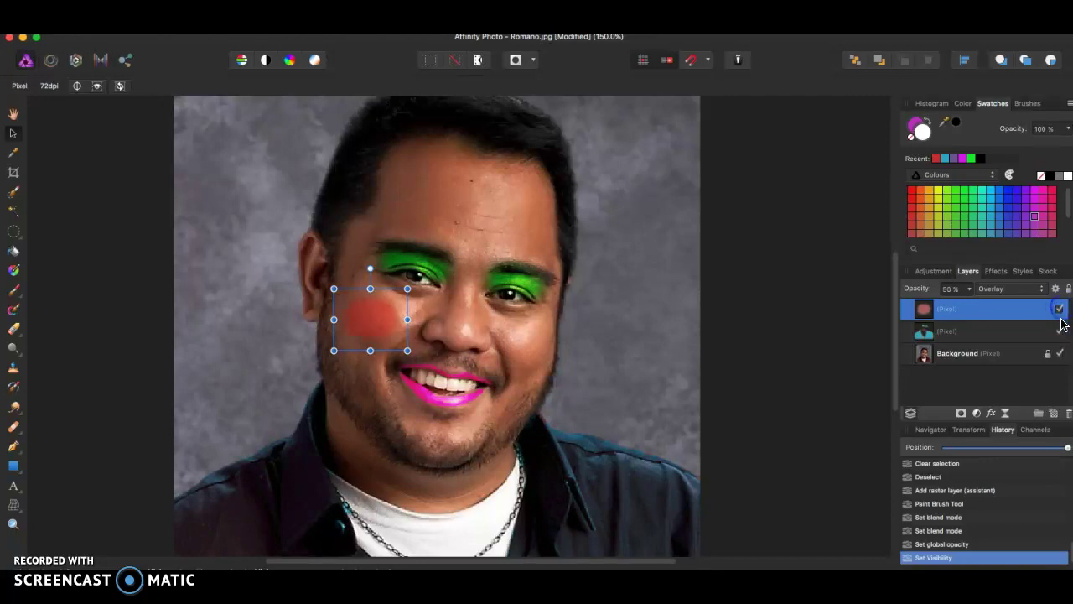
{"action": "left_click", "coordinate": [1055, 330]}
{"action": "left_click", "coordinate": [1060, 309]}
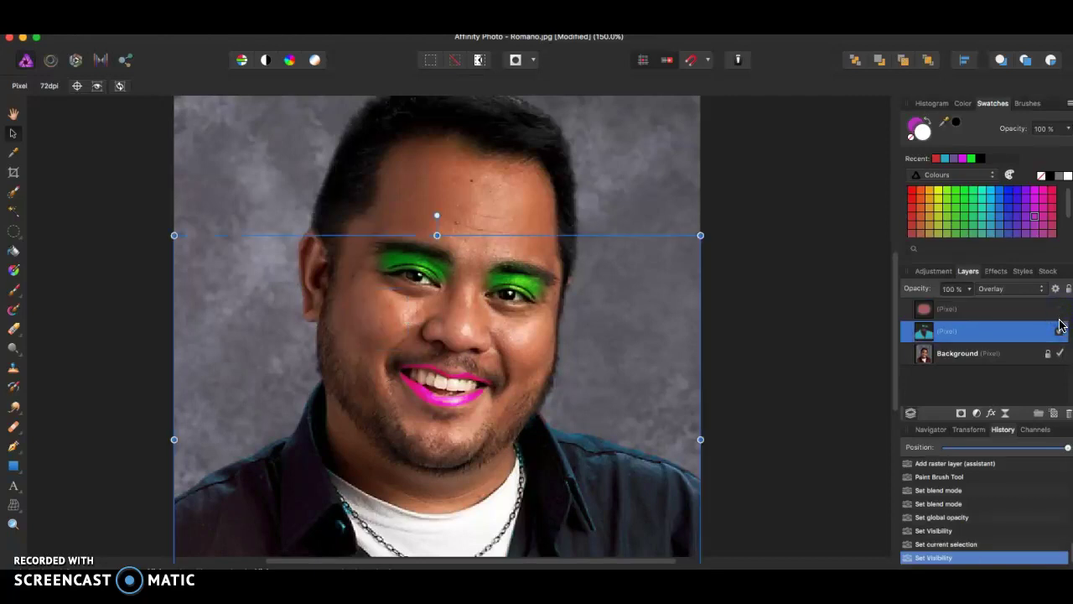
Step: Switch to Google Chrome and open Google Classroom in a new tab
{"action": "key", "text": "super+Tab"}
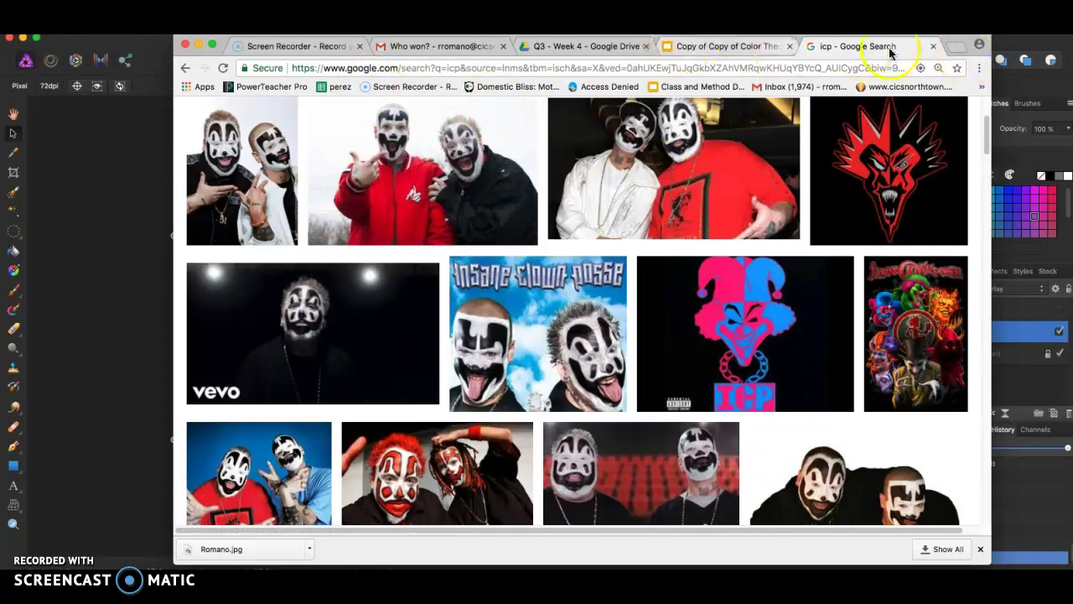
{"action": "left_click", "coordinate": [952, 47]}
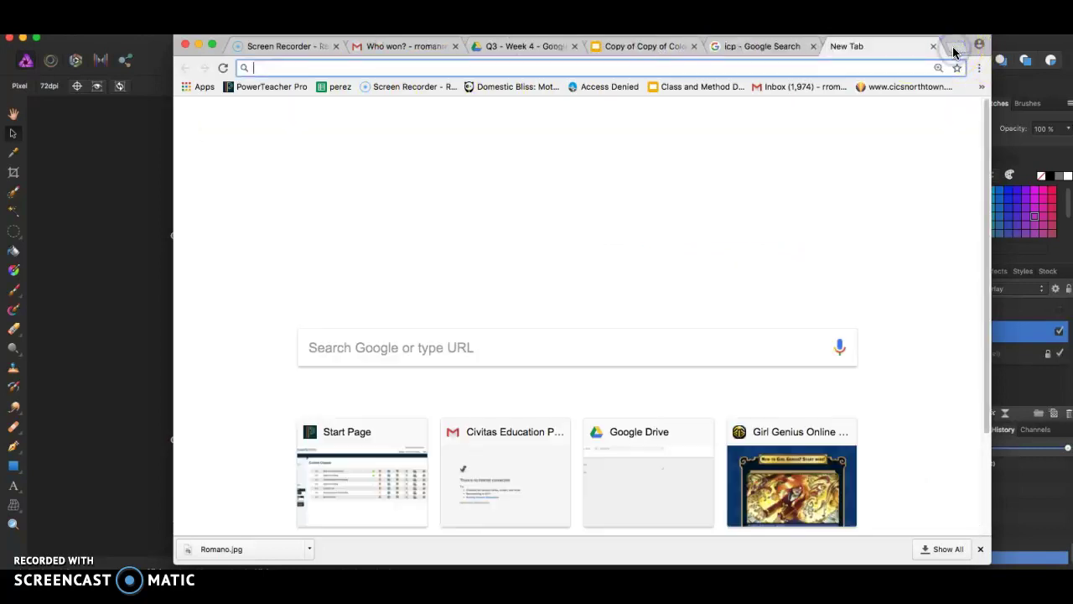
{"action": "type", "text": "class"}
{"action": "key", "text": "Return"}
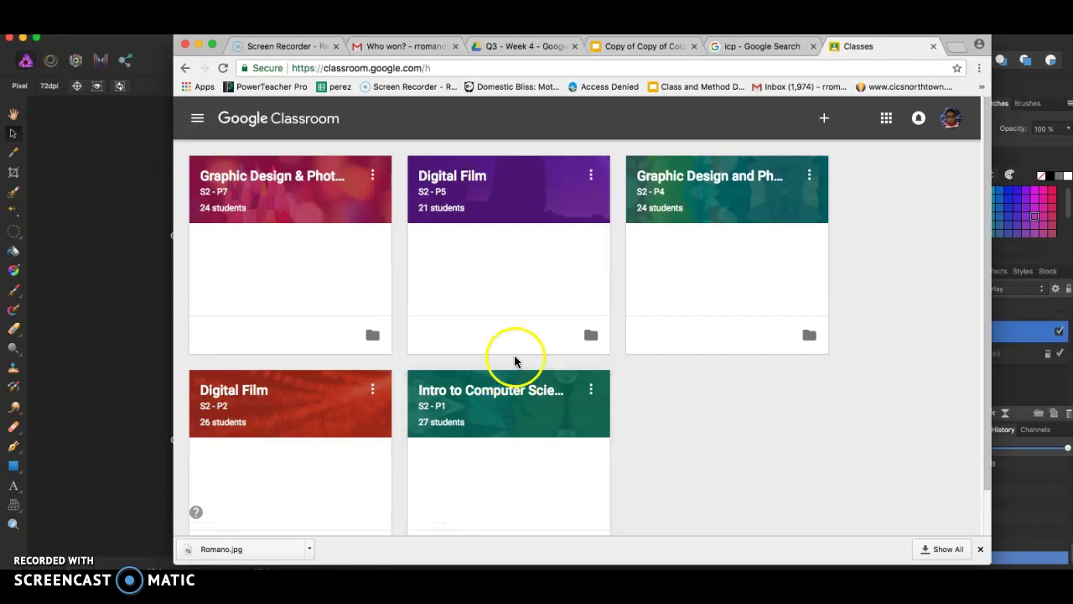
Step: Open the Intro to Computer Science S2 - P1 class and look through its stream posts
{"action": "left_click", "coordinate": [456, 393]}
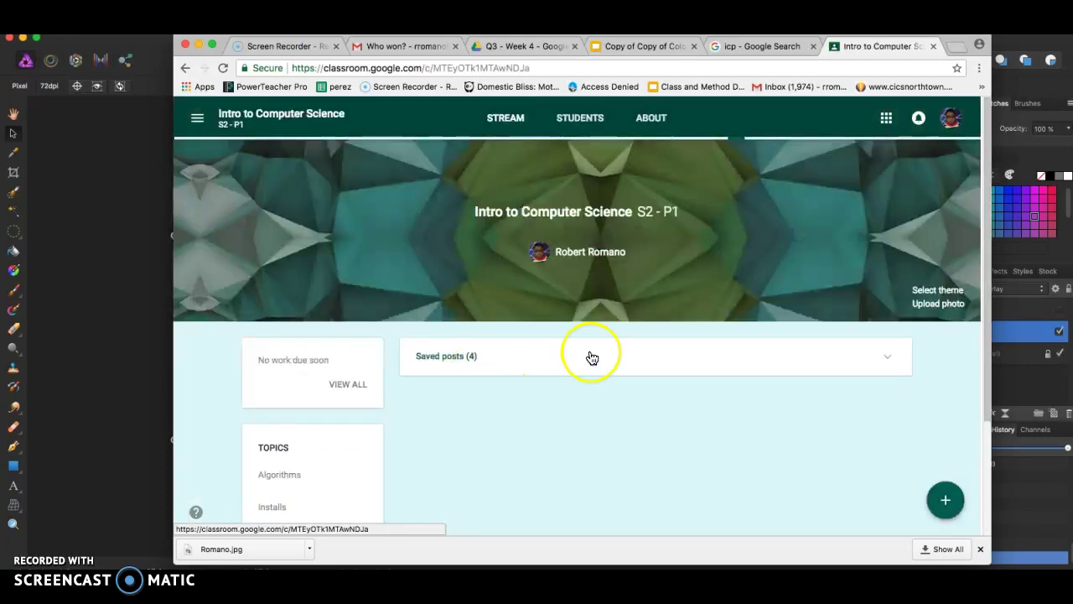
{"action": "scroll", "coordinate": [626, 371], "scroll_direction": "down", "scroll_amount": 8}
{"action": "scroll", "coordinate": [625, 371], "scroll_direction": "up", "scroll_amount": 6}
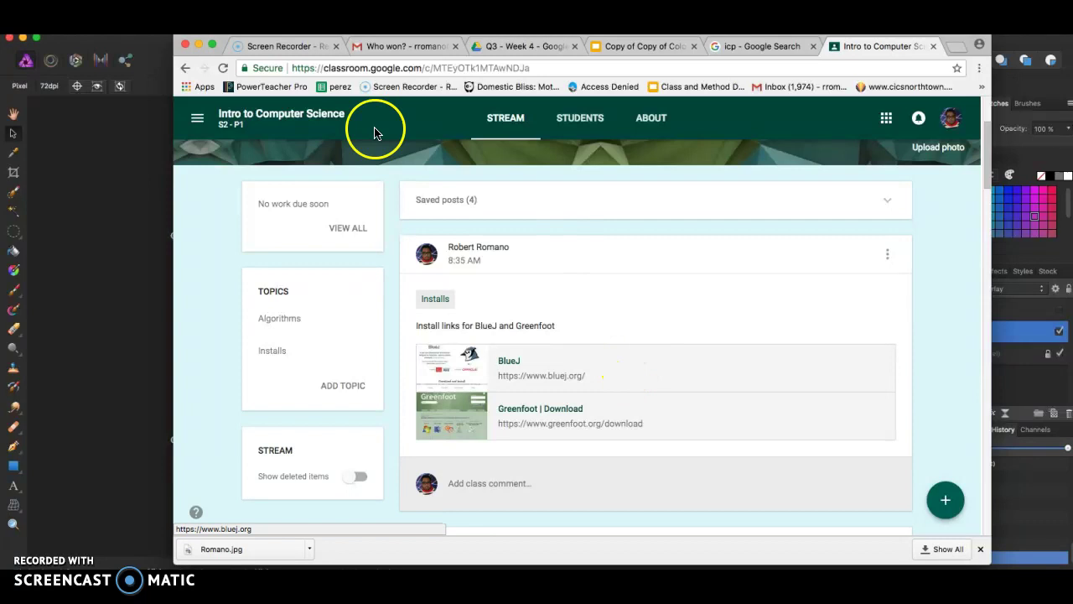
Step: Switch back to Affinity Photo and delete the pixel layer holding the eyeshadow, lip and shirt colours
{"action": "left_click", "coordinate": [37, 198]}
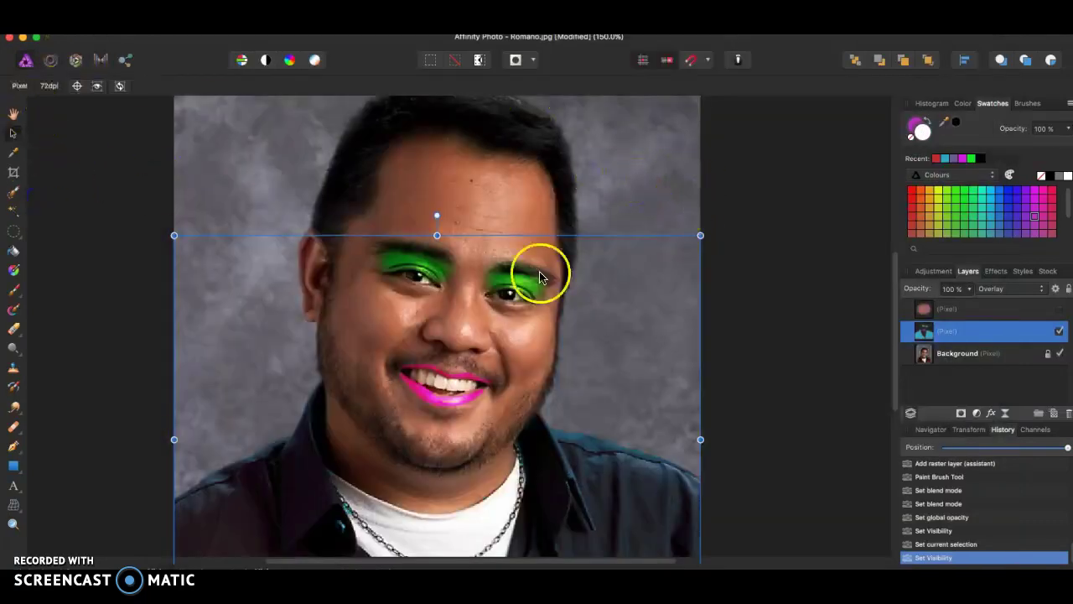
{"action": "left_click", "coordinate": [950, 326]}
{"action": "key", "text": "Delete"}
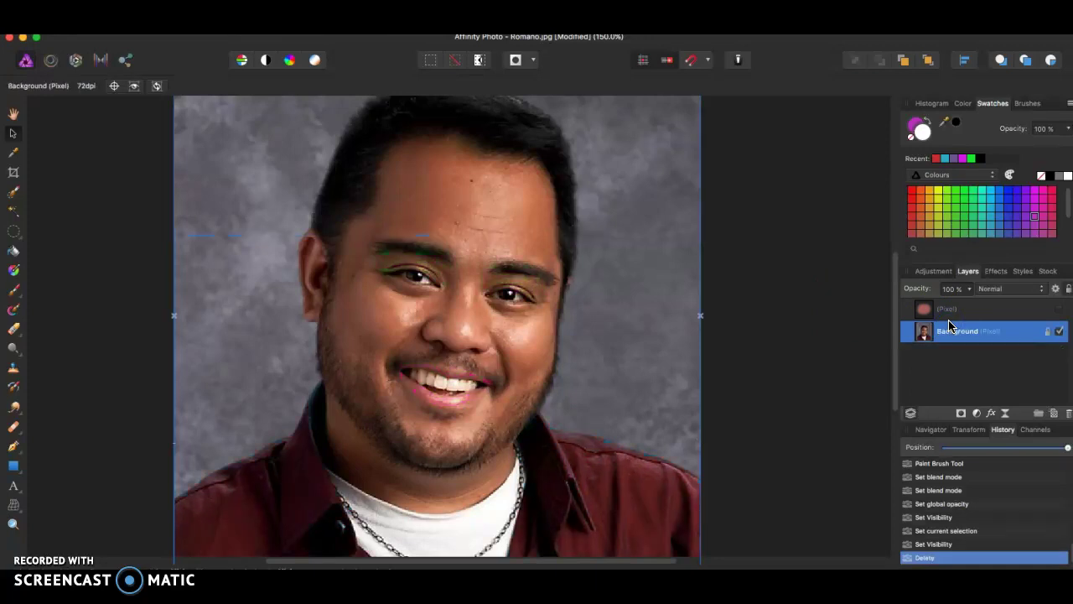
Step: Switch to Google Chrome and open the Graphic Design and Photo Editing S2 - P4 class in Google Classroom
{"action": "key", "text": "super+Tab"}
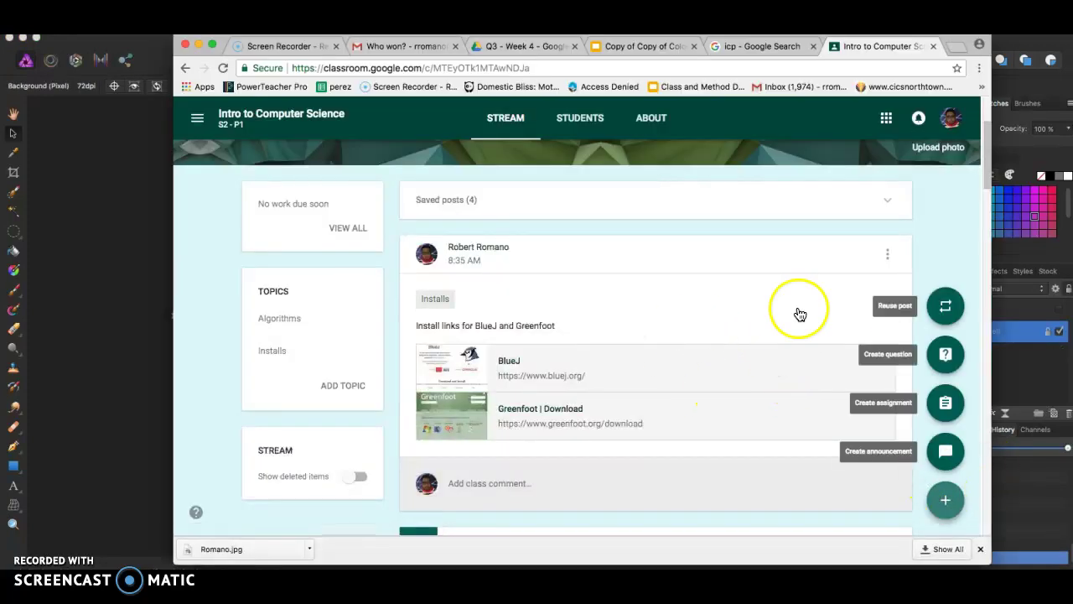
{"action": "left_click", "coordinate": [197, 118]}
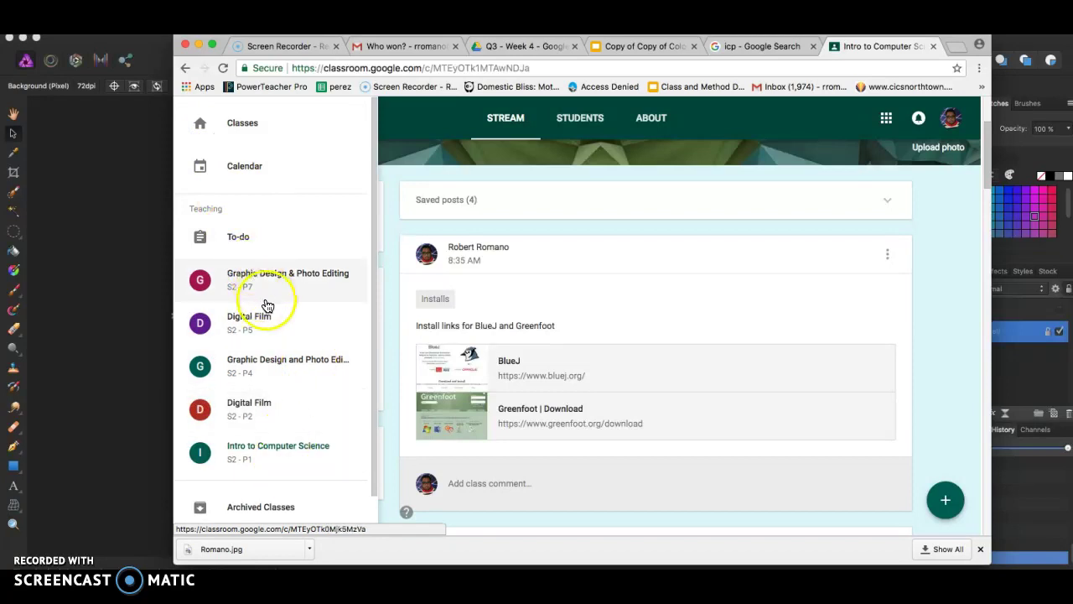
{"action": "left_click", "coordinate": [277, 359]}
Step: Switch back to Affinity Photo, try purple painting across the face with a 190 px Paint Brush, and undo the last stroke
{"action": "left_click", "coordinate": [98, 183]}
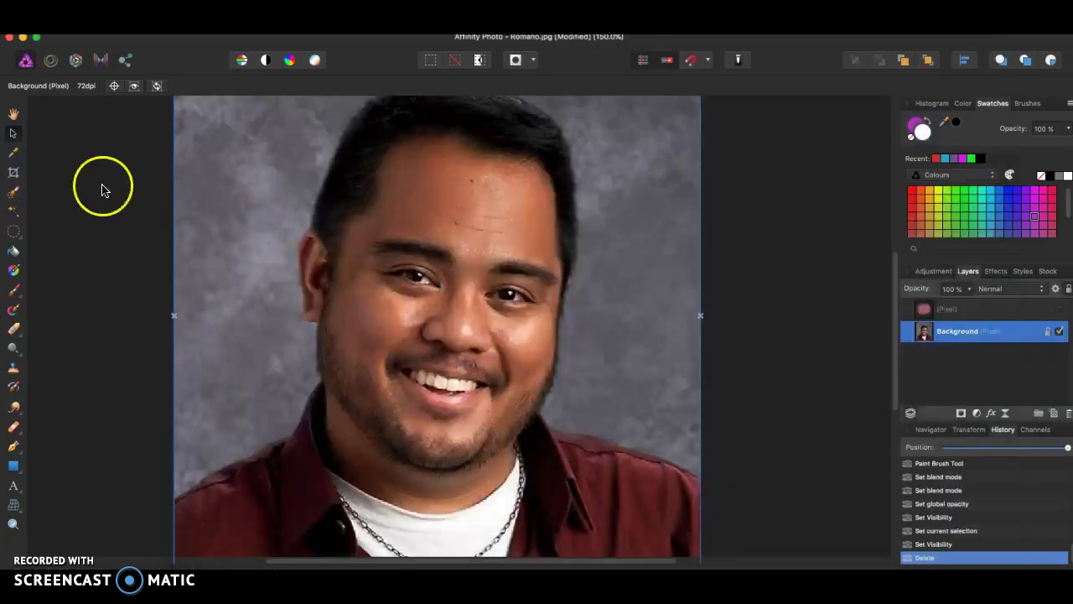
{"action": "left_click", "coordinate": [13, 291]}
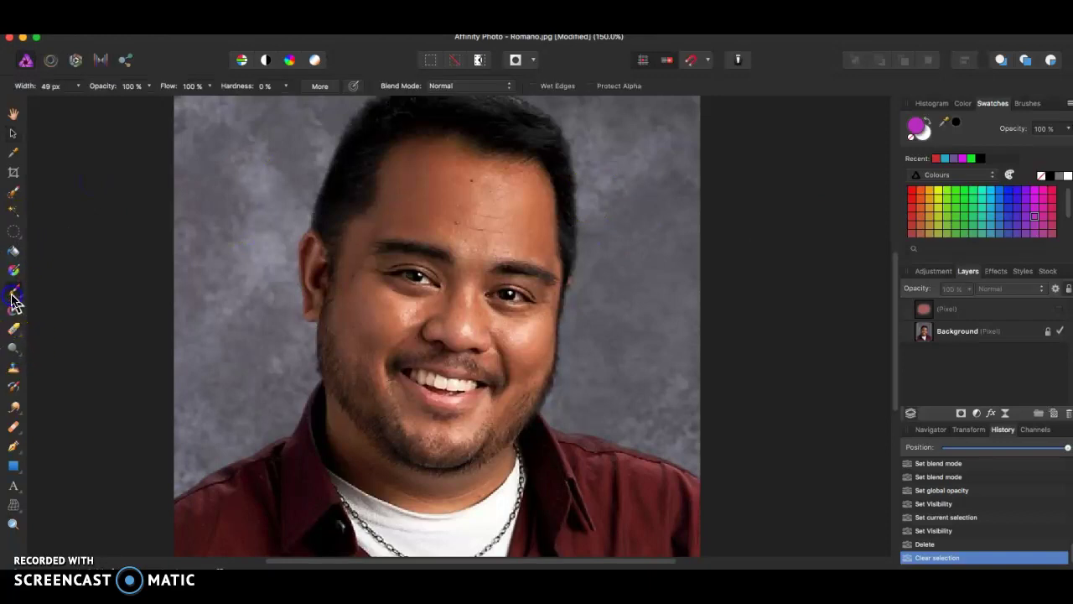
{"action": "left_click", "coordinate": [76, 88]}
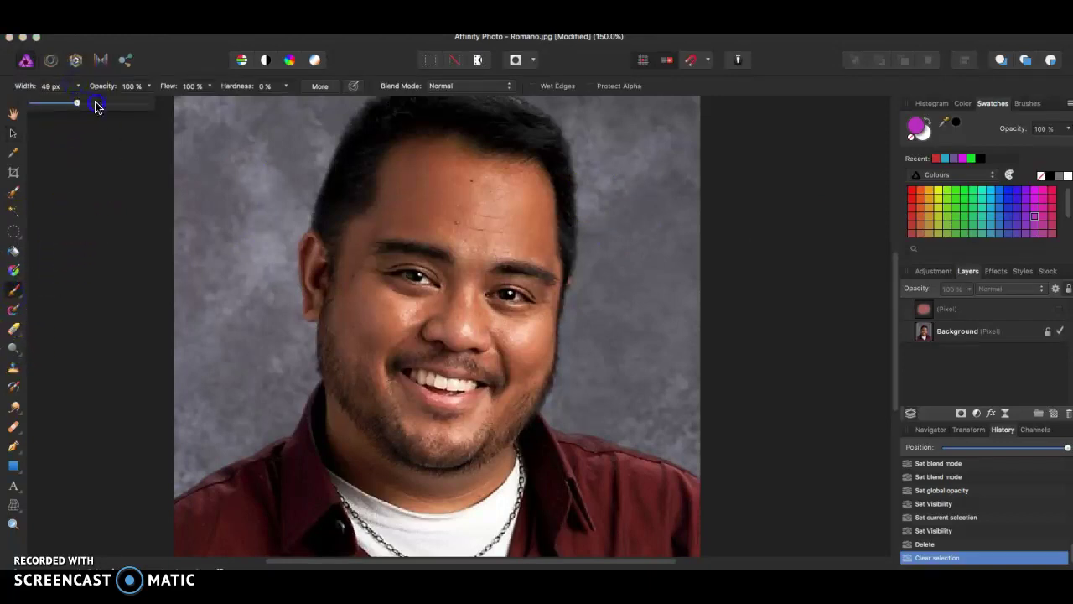
{"action": "left_click_drag", "start_coordinate": [95, 107], "coordinate": [101, 104]}
{"action": "mouse_move", "coordinate": [192, 144]}
{"action": "left_mouse_down"}
{"action": "mouse_move", "coordinate": [280, 192]}
{"action": "mouse_move", "coordinate": [360, 293]}
{"action": "mouse_move", "coordinate": [481, 289]}
{"action": "left_mouse_up"}
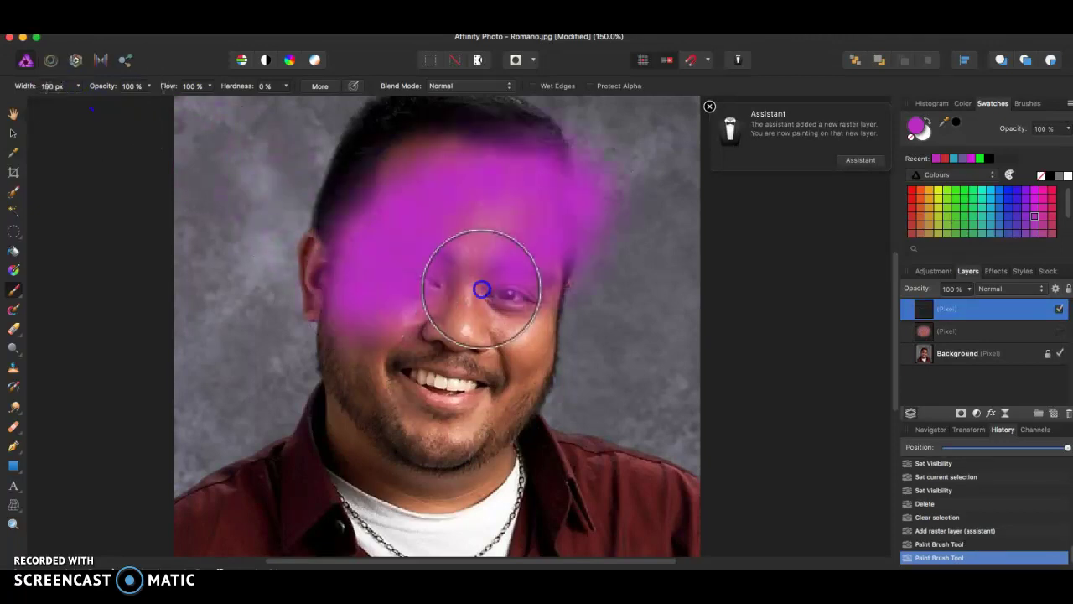
{"action": "key", "text": "super+z"}
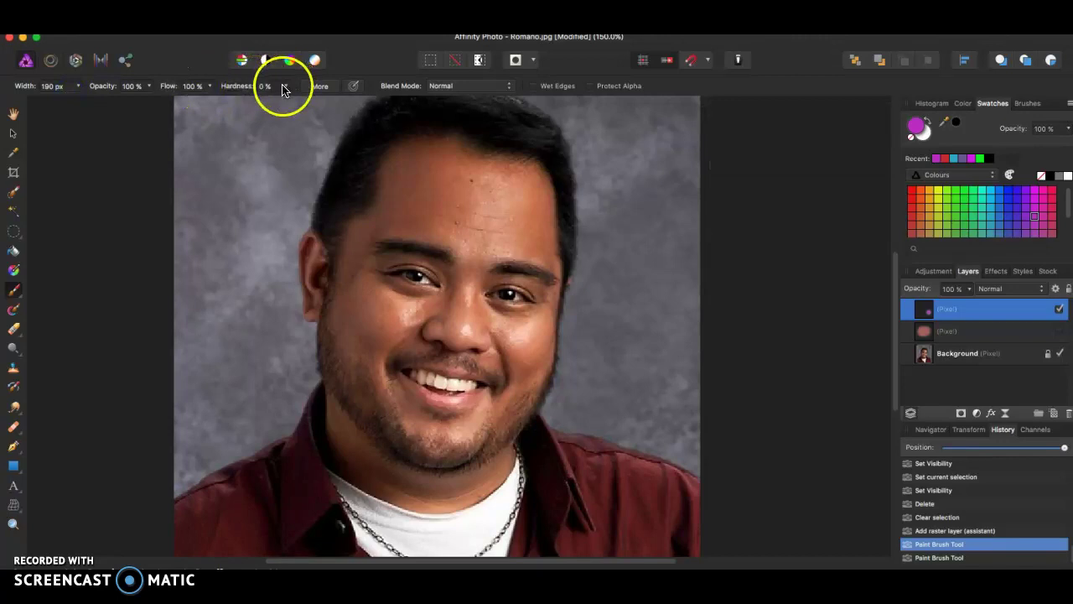
Step: Switch to the Graphic Design and Photo Editing class page in Google Chrome
{"action": "key", "text": "super+Tab"}
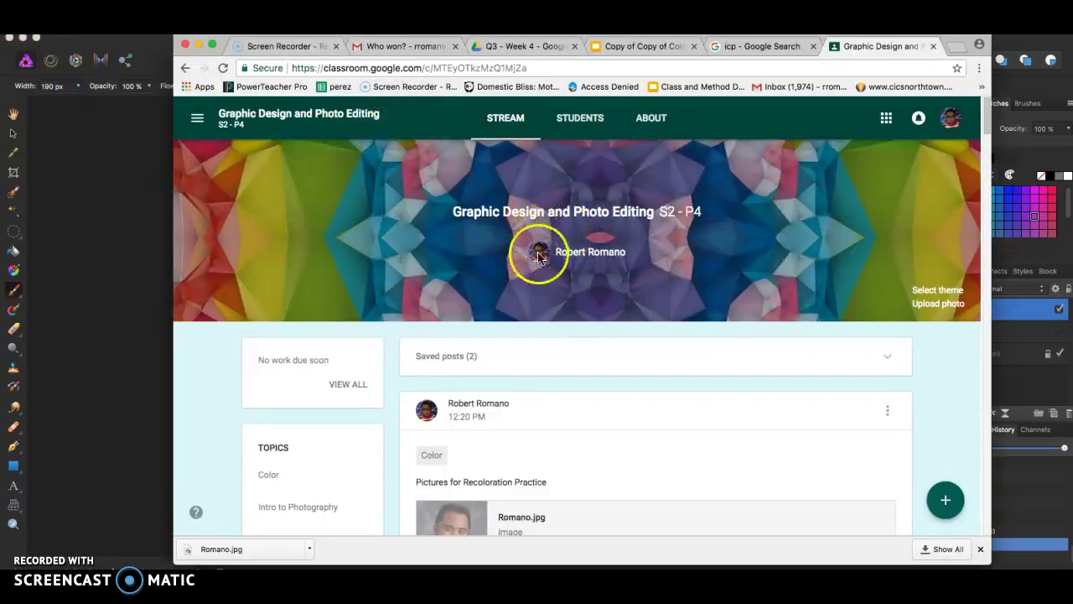